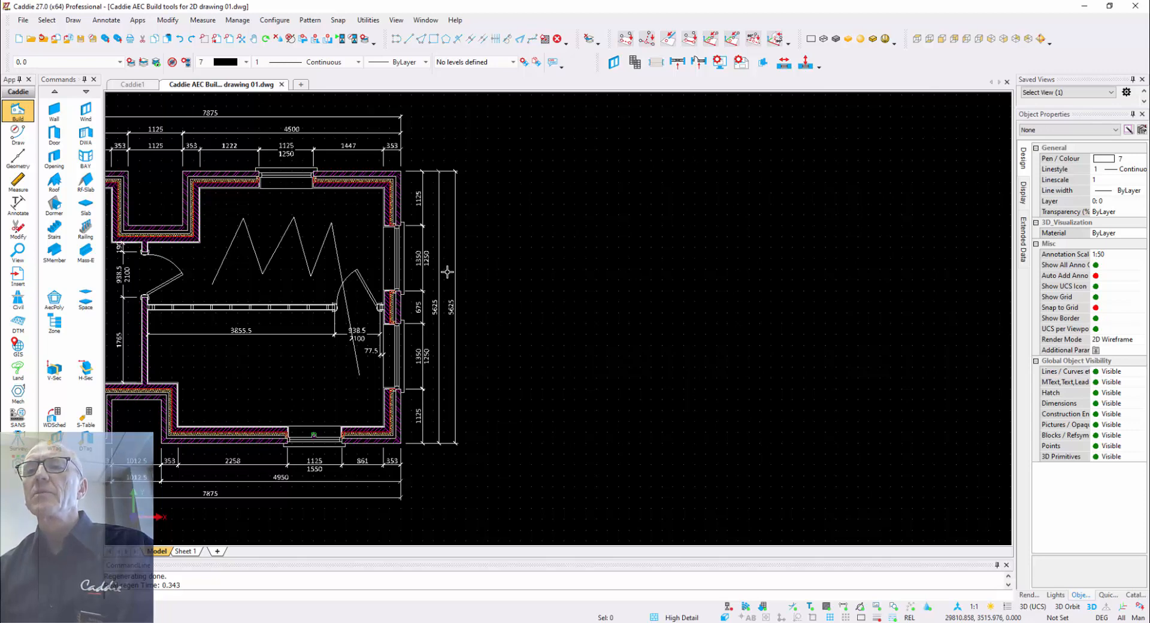
Switch the render mode to 3D Wireframe, and review and accept the modelspace workspace settings for grid and snap spacing
left_click(861, 617)
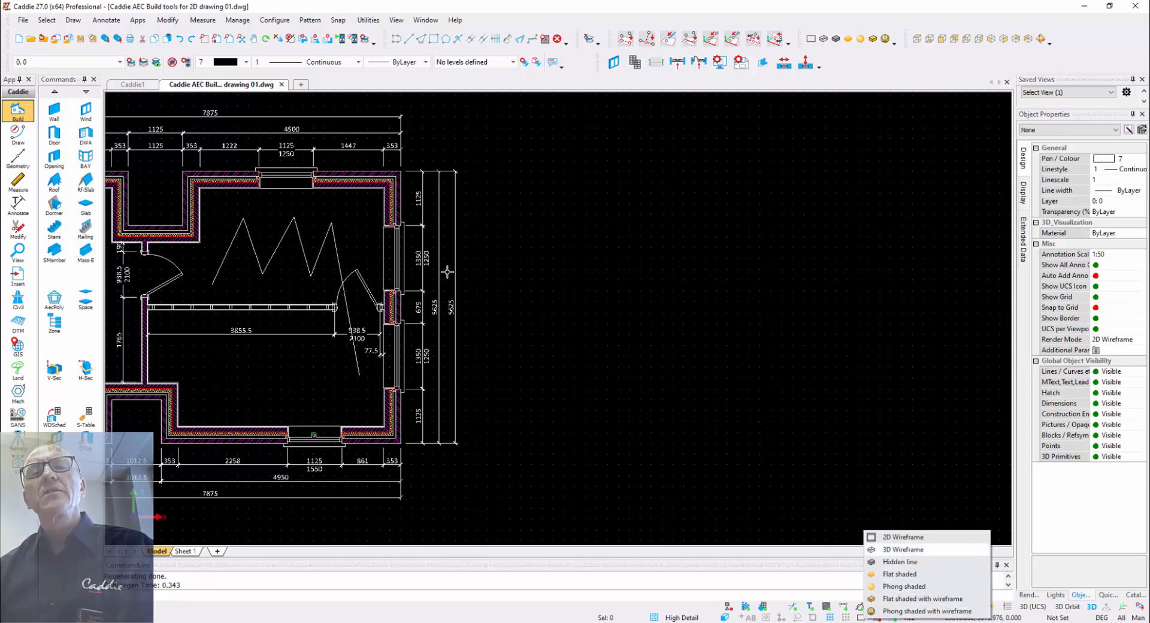
left_click(926, 551)
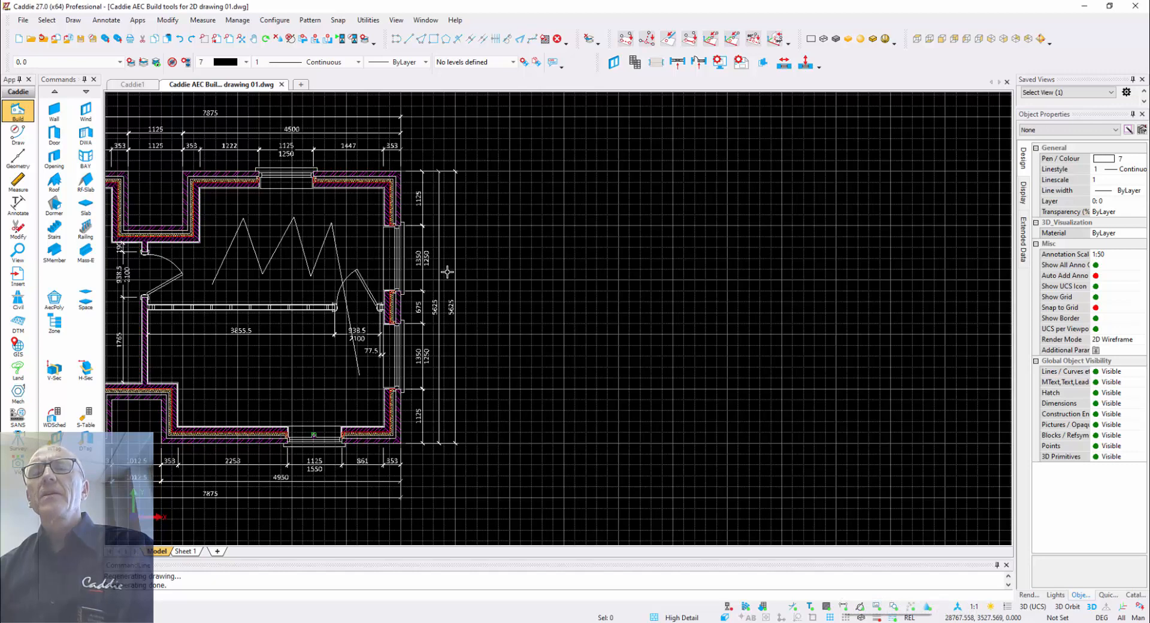
right_click(845, 618)
left_click(882, 606)
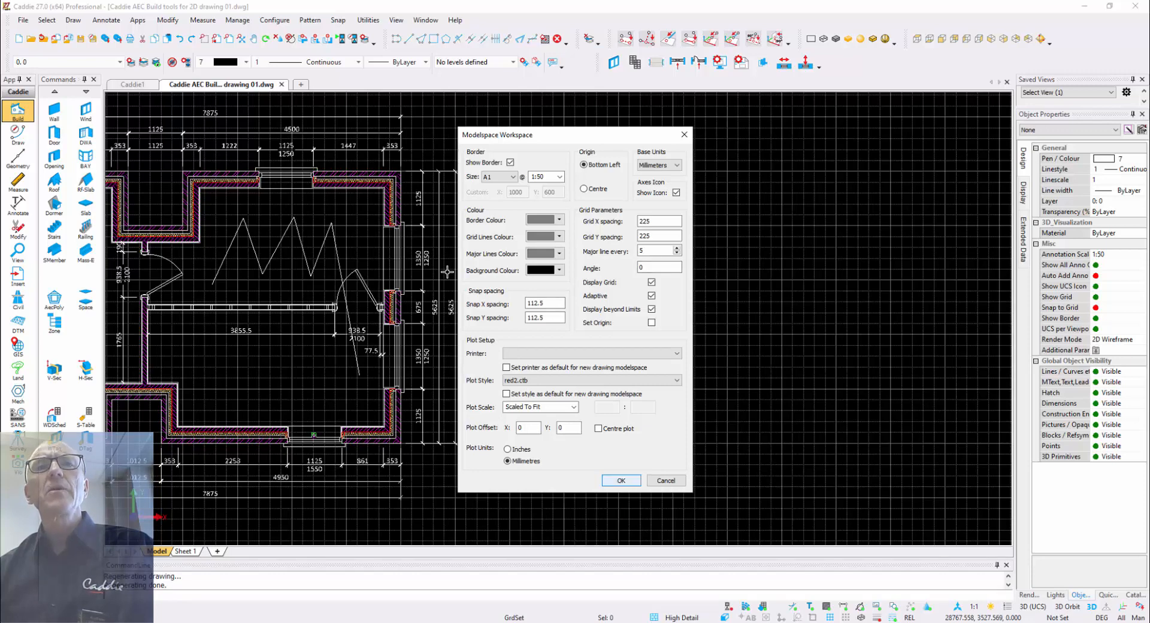
key("Return")
Start a new wall and choose the style Ca_HD Ext Bk 103 Cav-50 Ins-75 Blk-100 Dab-10 Plstr-15
left_click(54, 111)
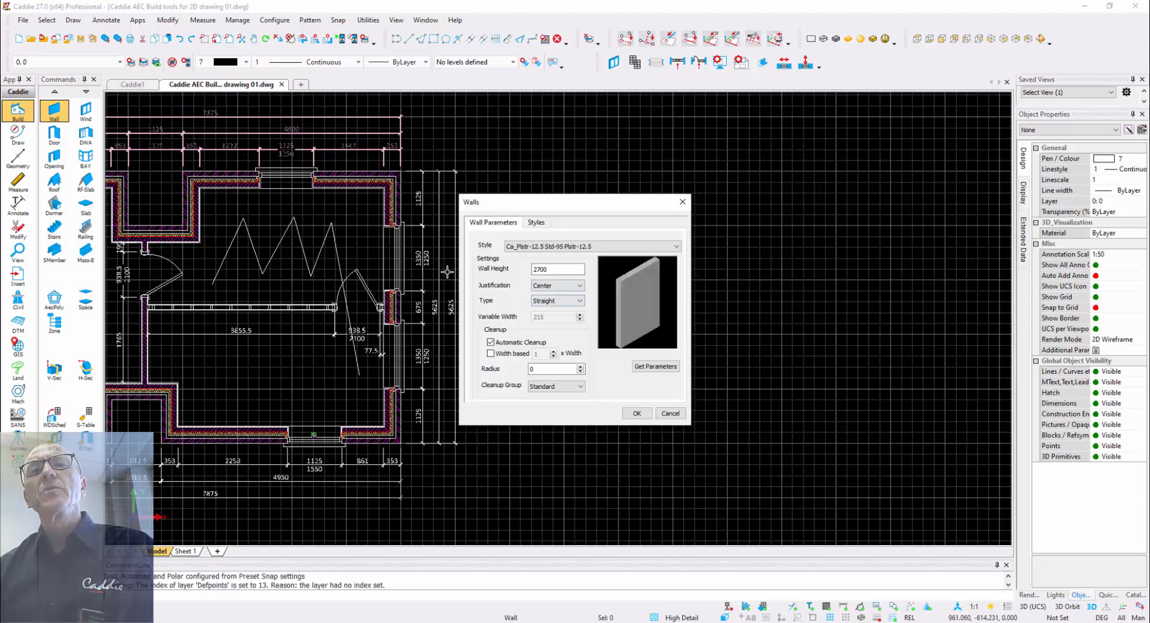
left_click(575, 246)
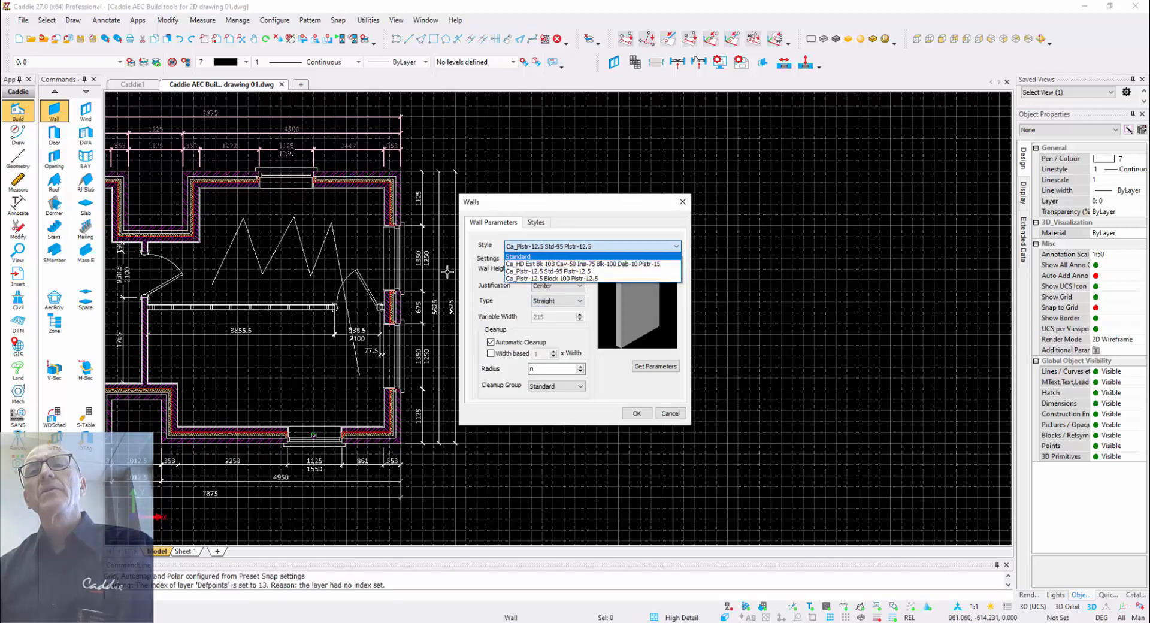
key("Return")
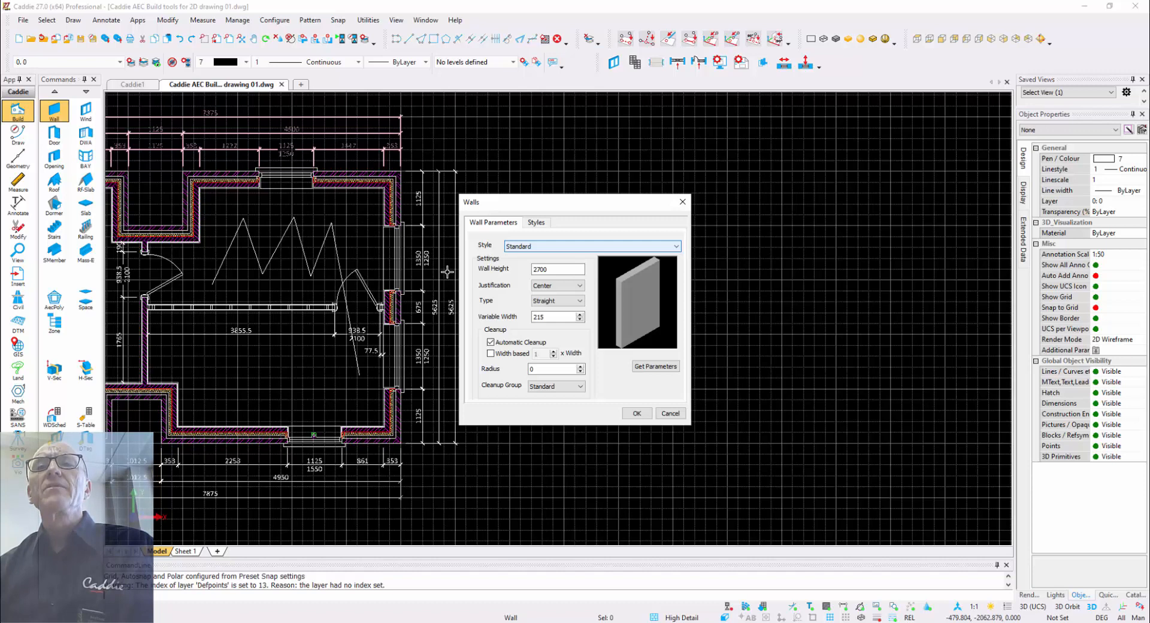
left_click(591, 247)
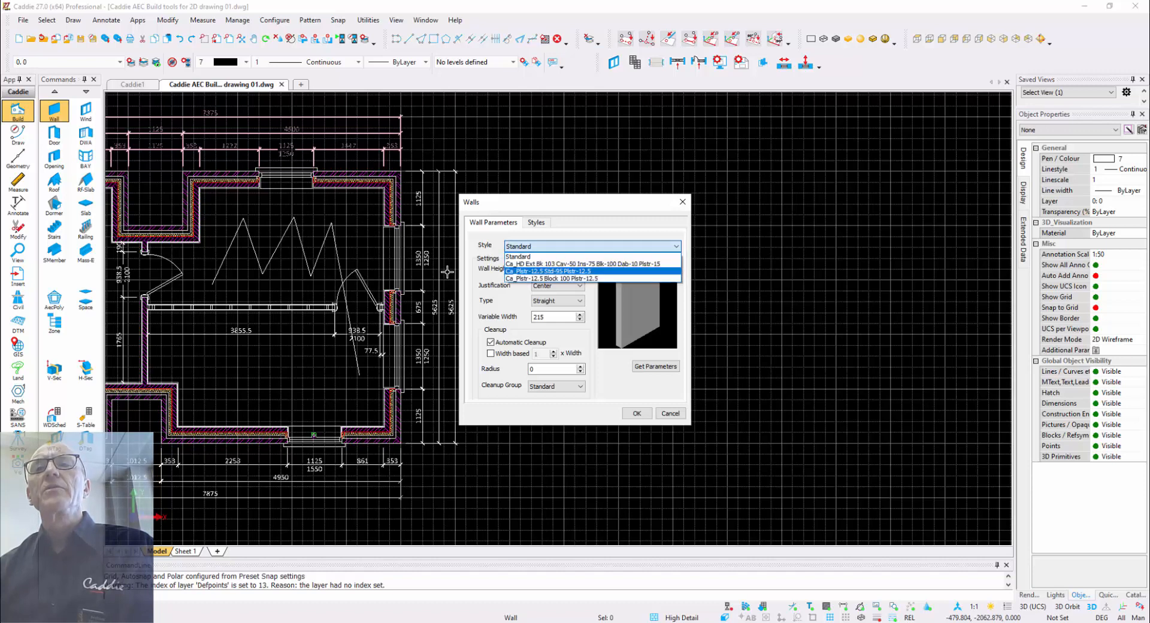
left_click(583, 263)
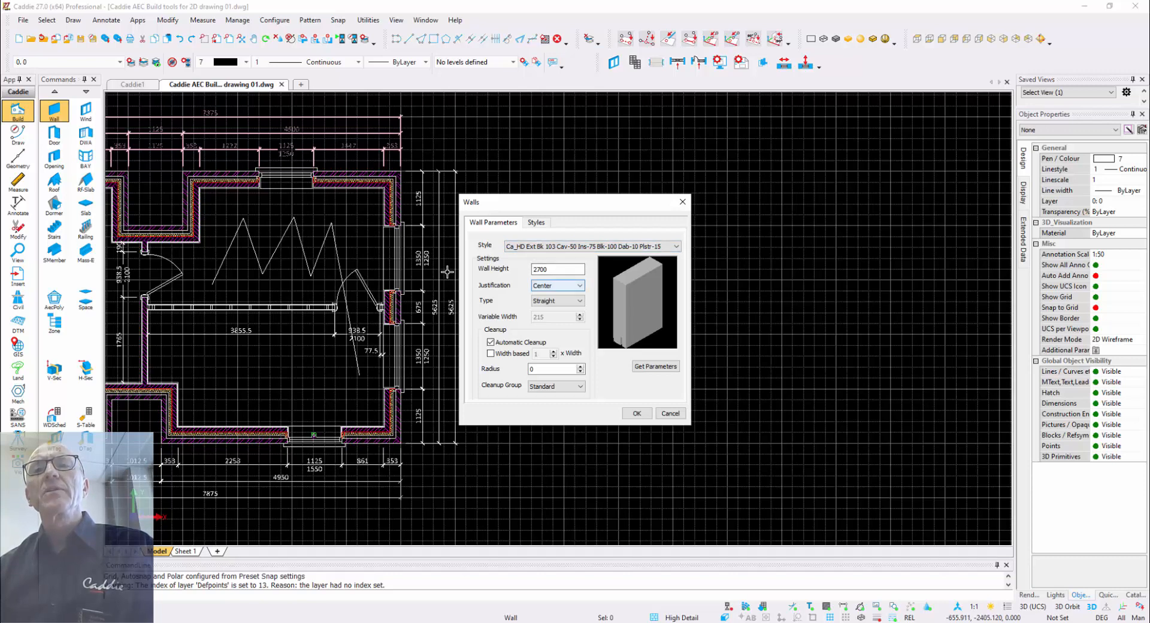
Set the wall's justification to Left, keep its type Straight, and accept the wall parameters
left_click(557, 285)
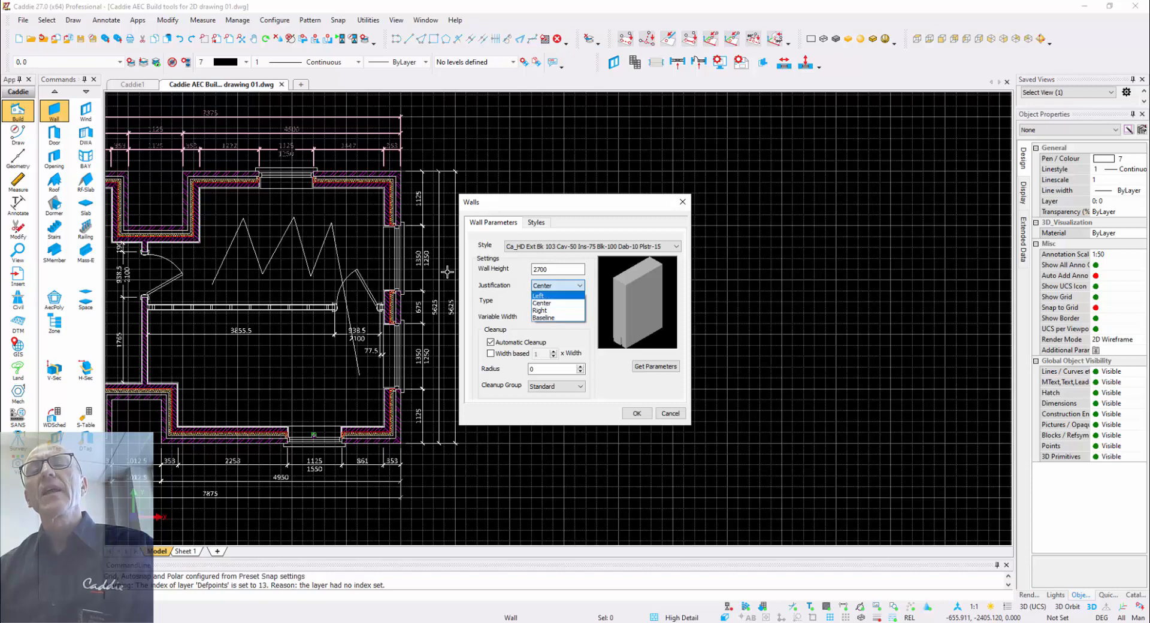
left_click(539, 295)
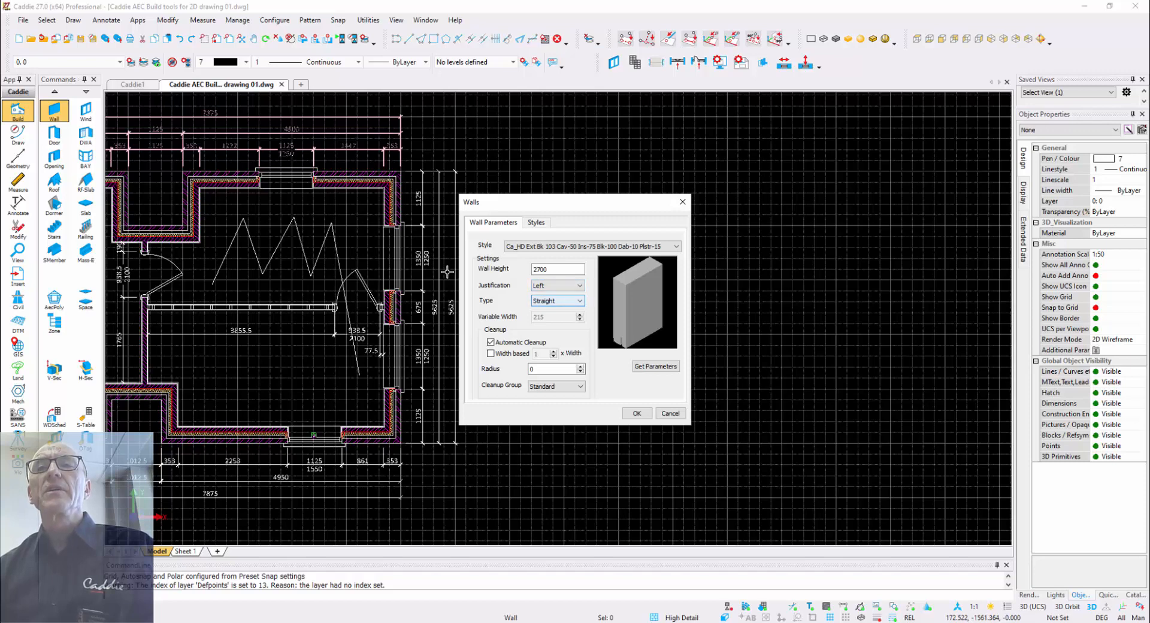
left_click(557, 300)
left_click(557, 301)
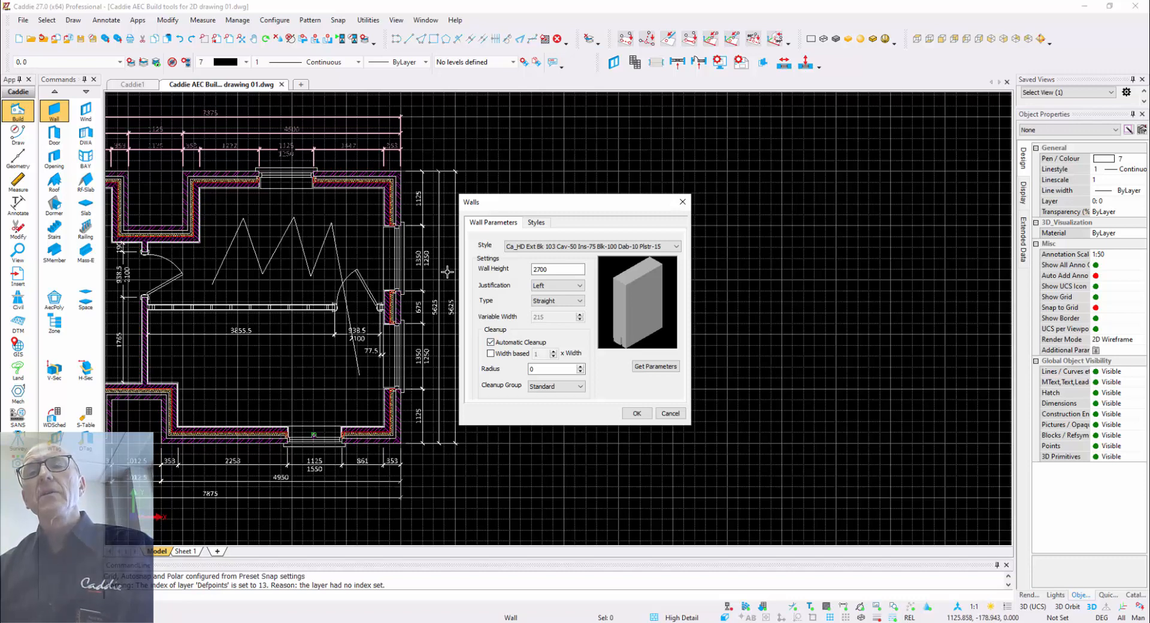
key("Return")
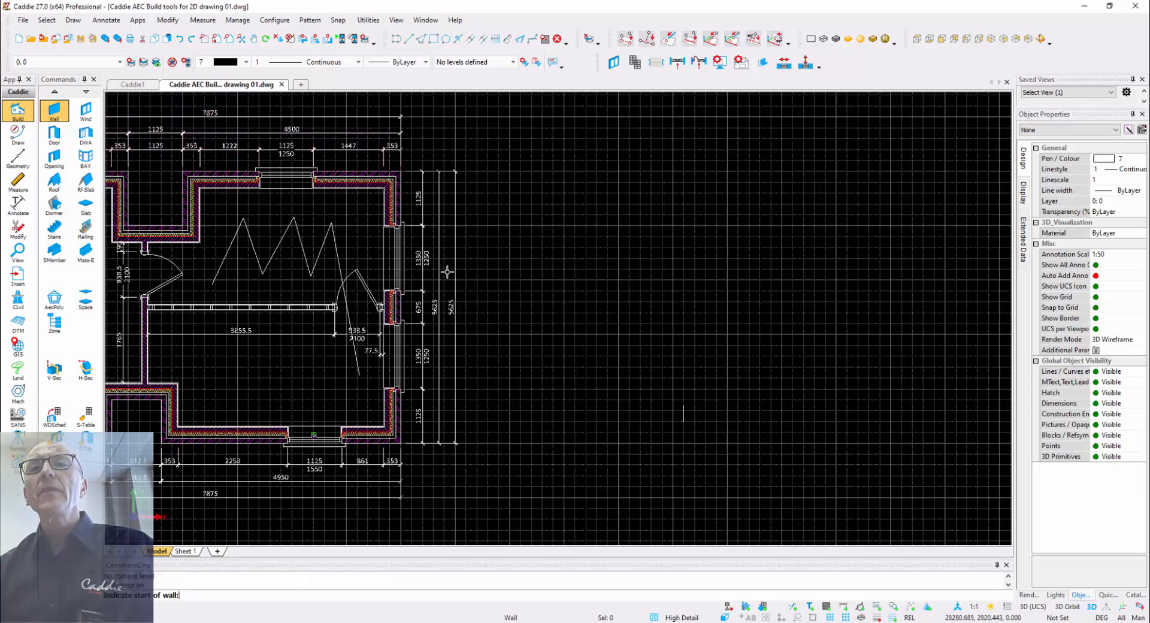
Beside the existing plan, draw the upper exterior walls: about 2250 mm right, 1350 down, 1125 right, 1350 up and 4612.5 right
left_click(618, 172)
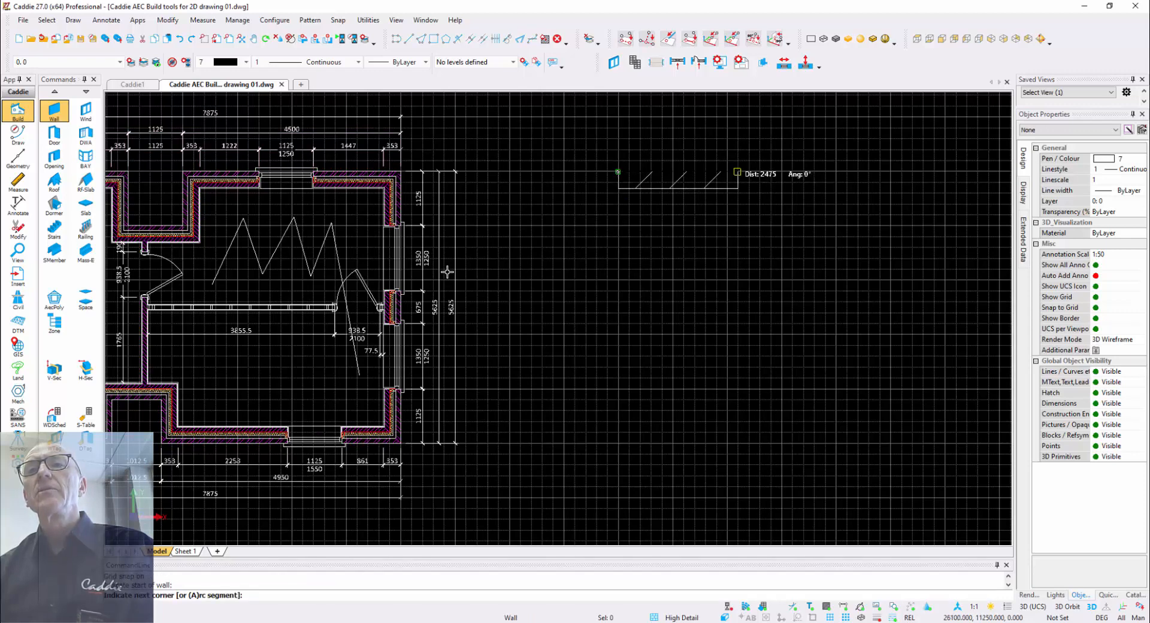
left_click(732, 172)
scroll(738, 206, "up", 3)
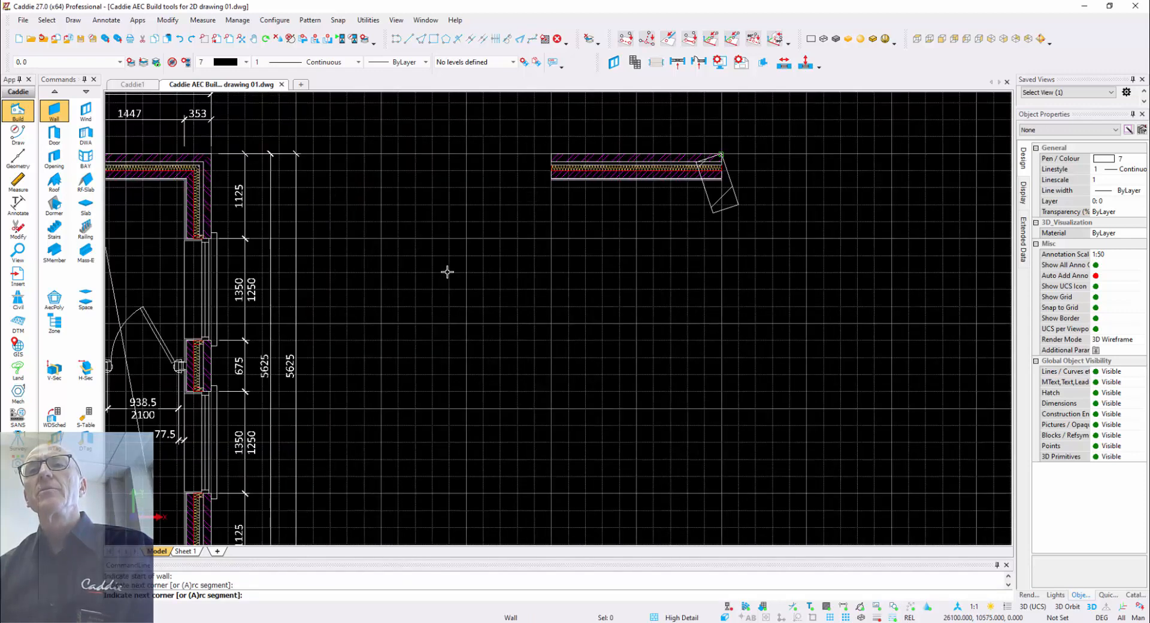
scroll(737, 205, "up", 2)
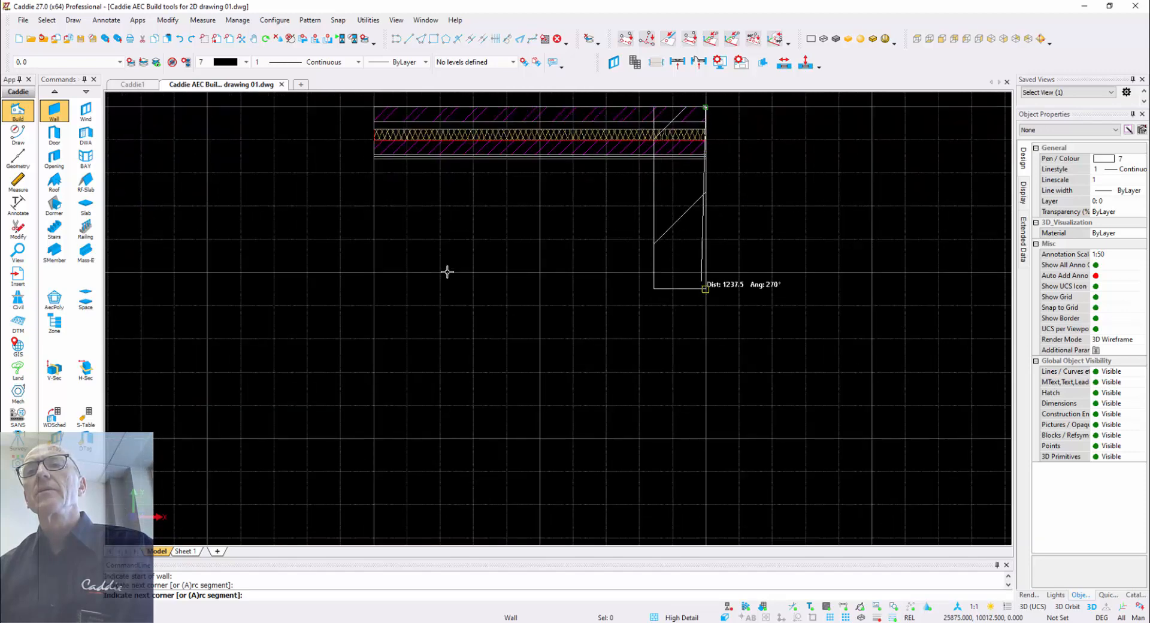
left_click(706, 306)
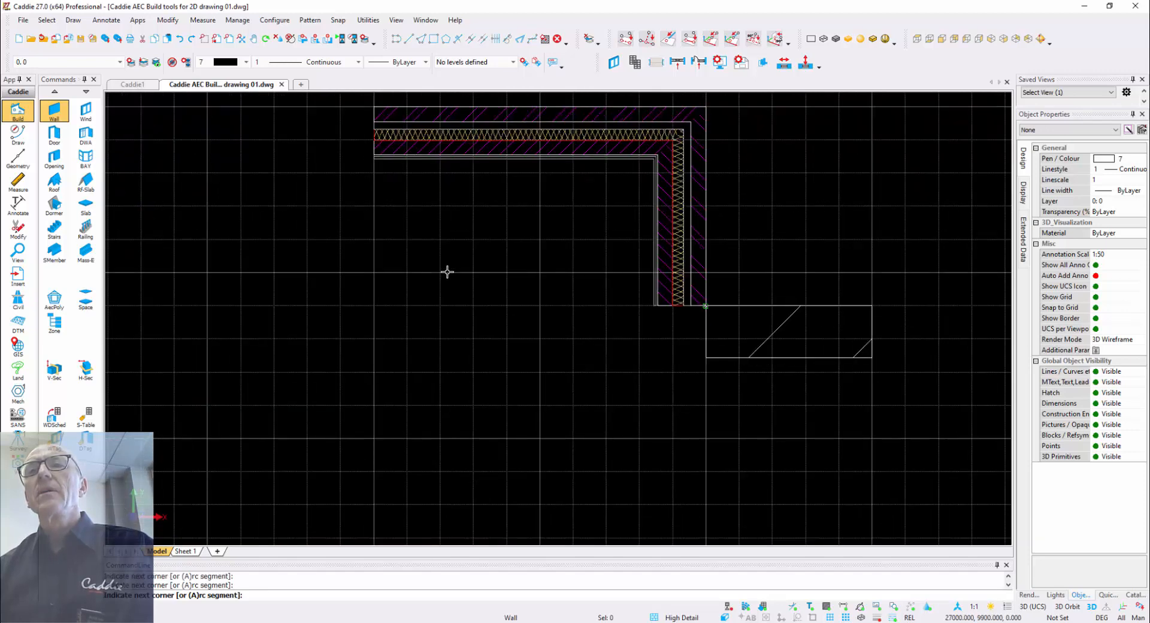
left_click(872, 306)
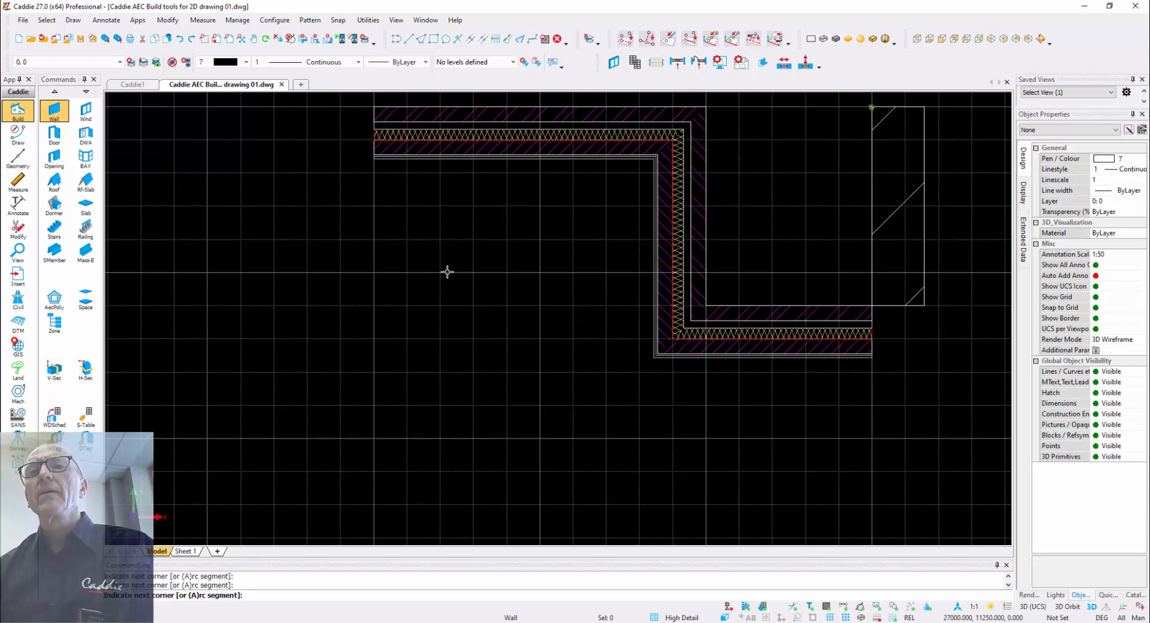
scroll(448, 272, "down", 3)
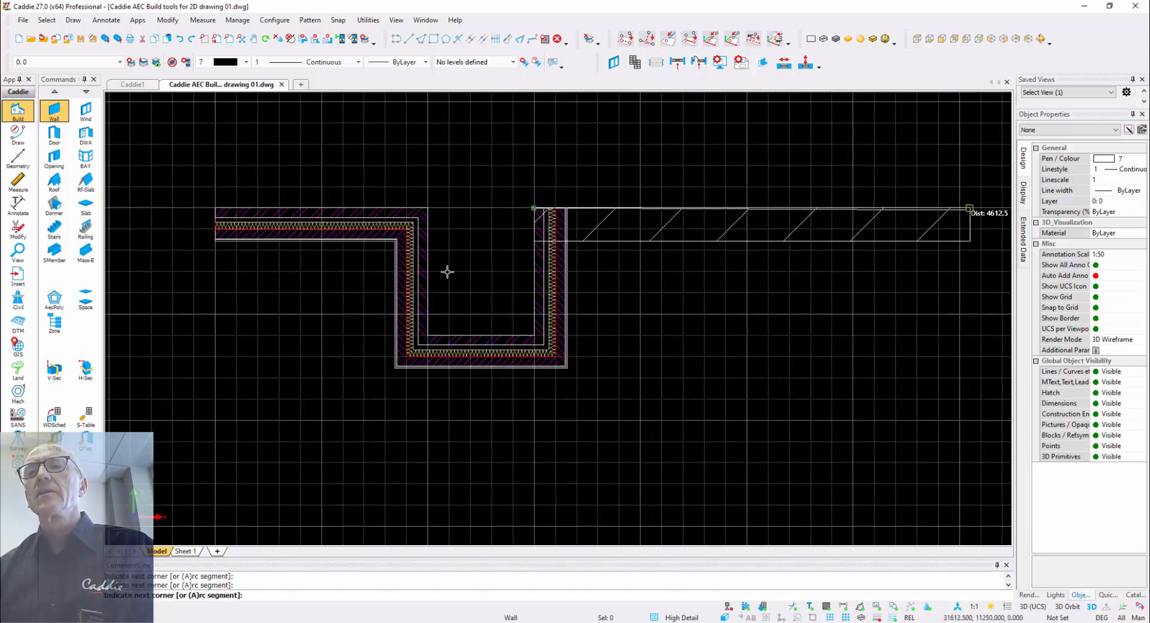
left_click(970, 209)
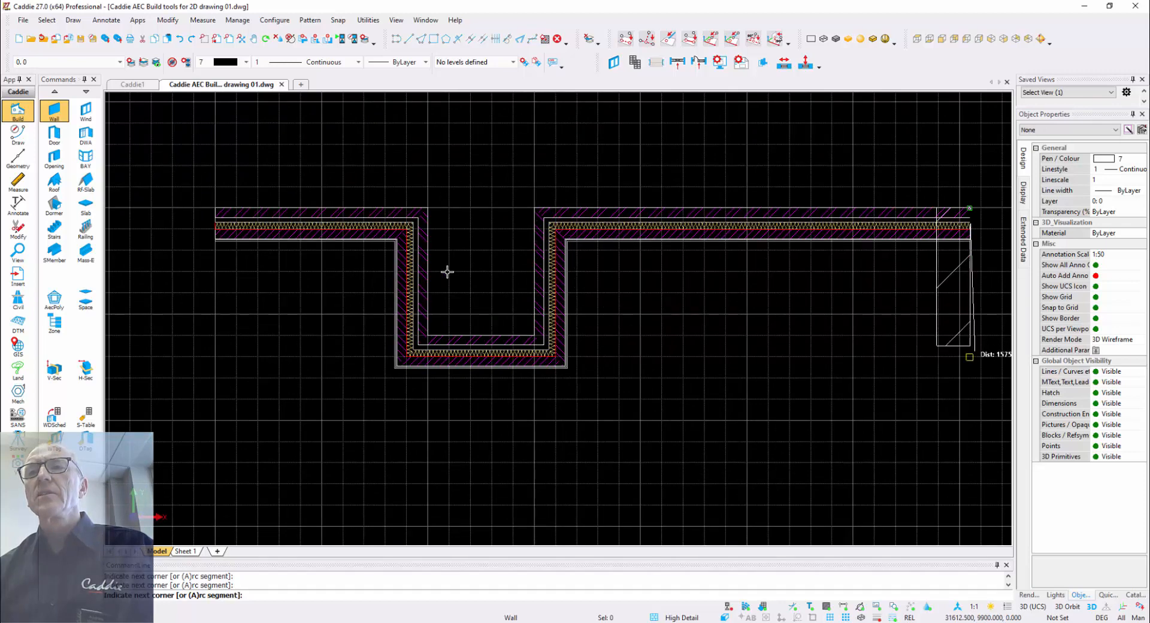
Continue the exterior wall about 4837.5 mm down, 3487.5 mm left and 1012.5 mm down
middle_click_drag(970, 357, 870, 220)
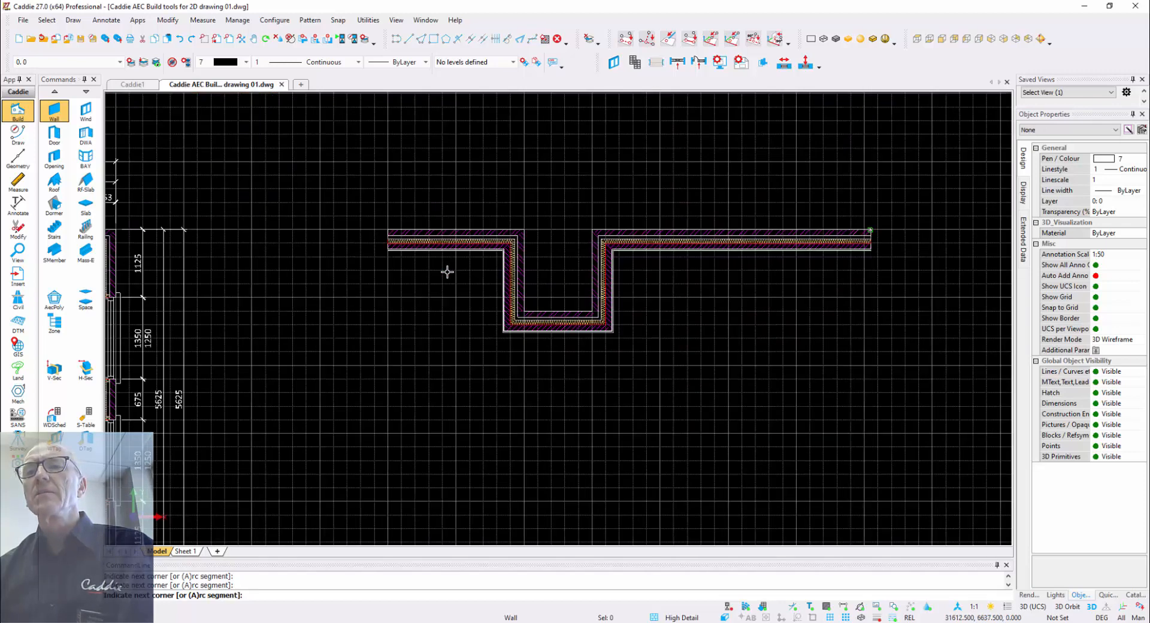
scroll(862, 512, "down", 2)
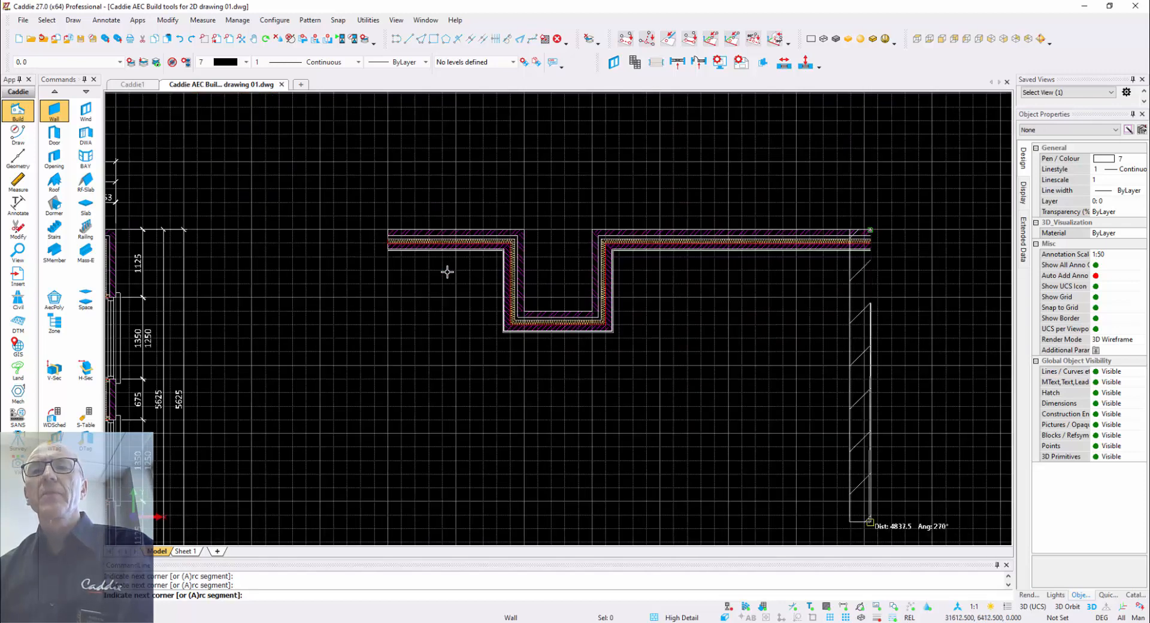
left_click(870, 522)
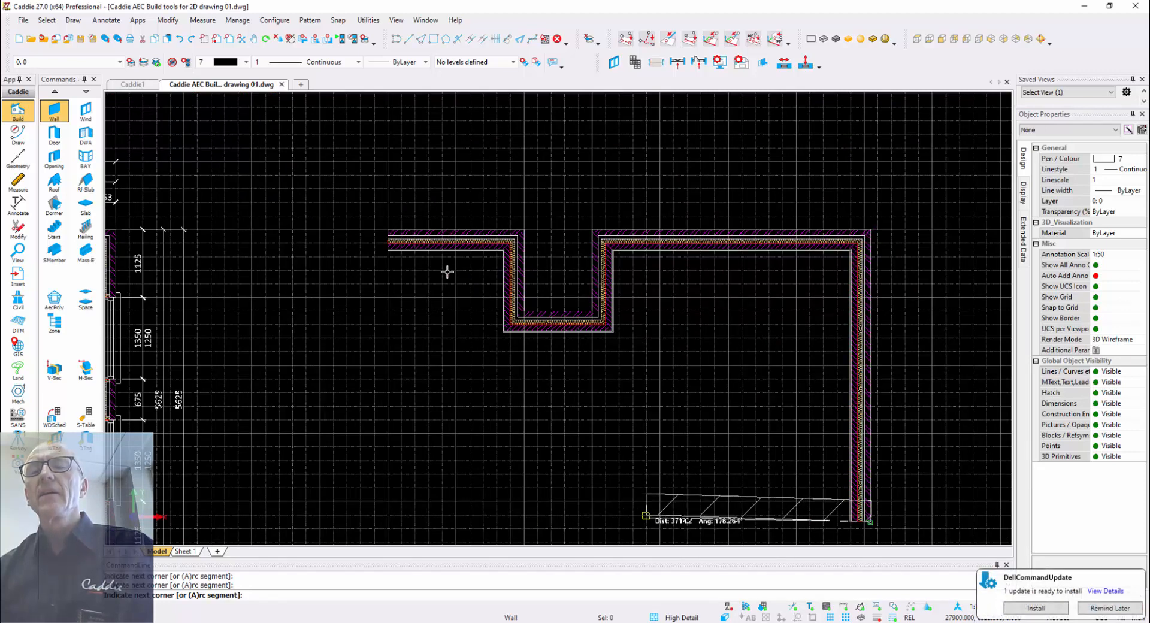
left_click(660, 522)
middle_click_drag(666, 540, 635, 423)
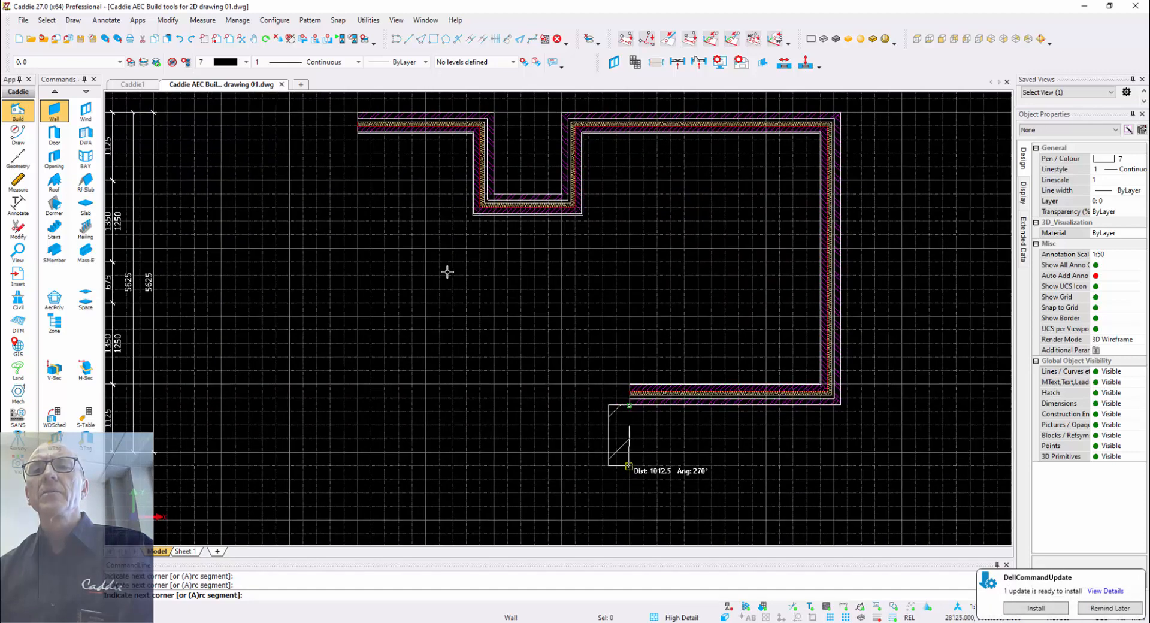
left_click(628, 466)
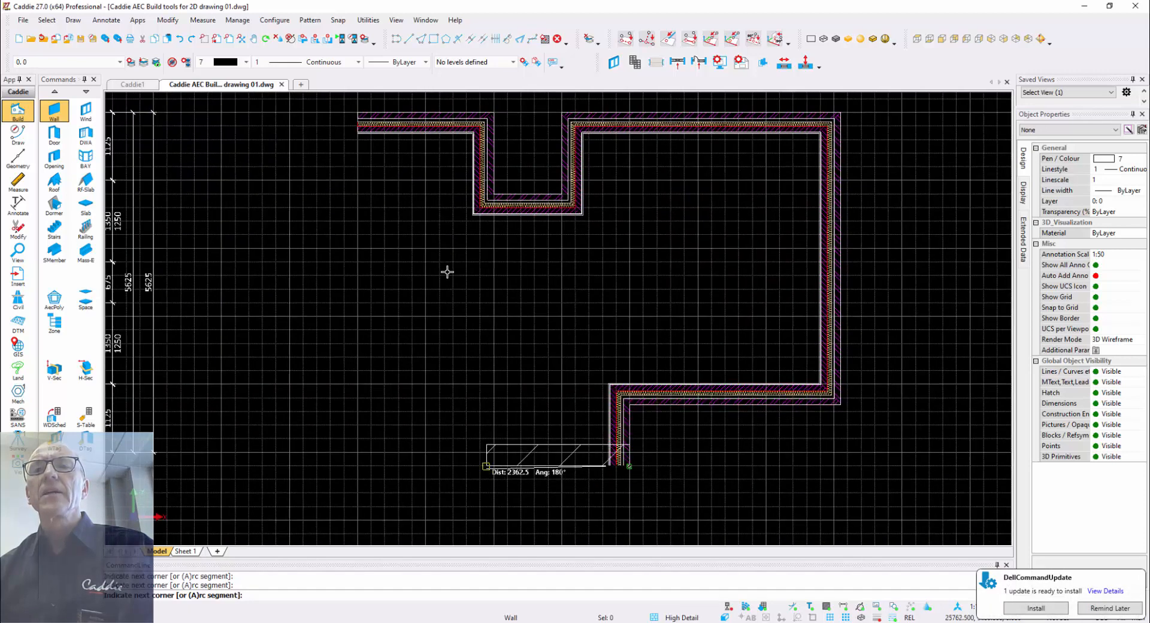
Close the exterior wall outline with segments about 2362.5 mm left, 1350 up, 2137.5 left and 4500 up to the starting corner
left_click(486, 466)
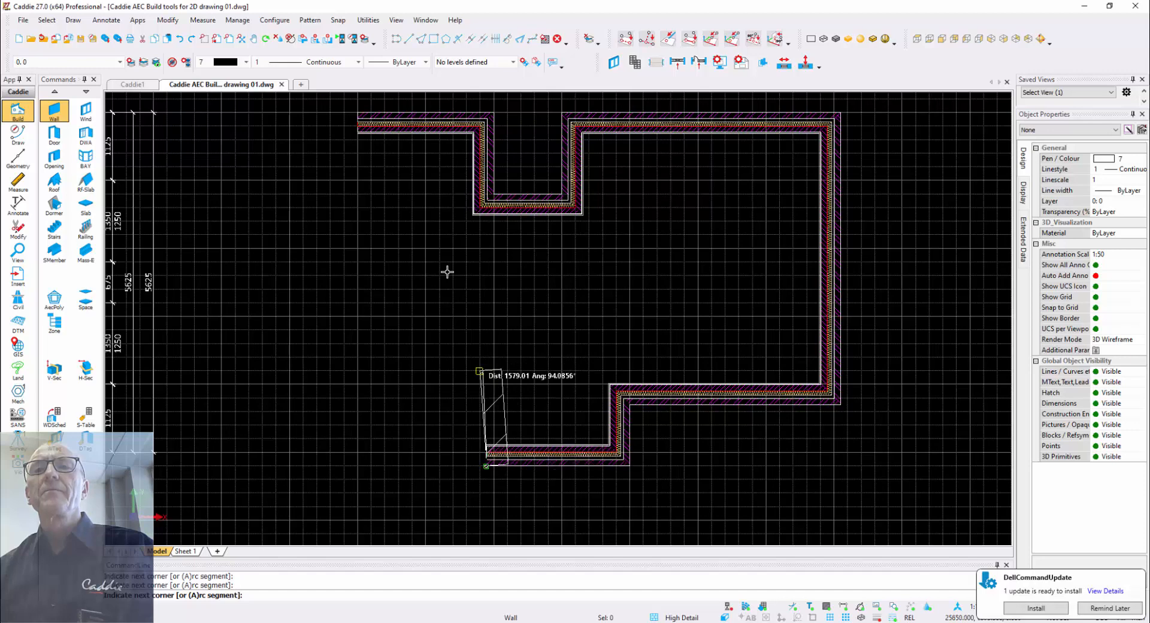
left_click(486, 384)
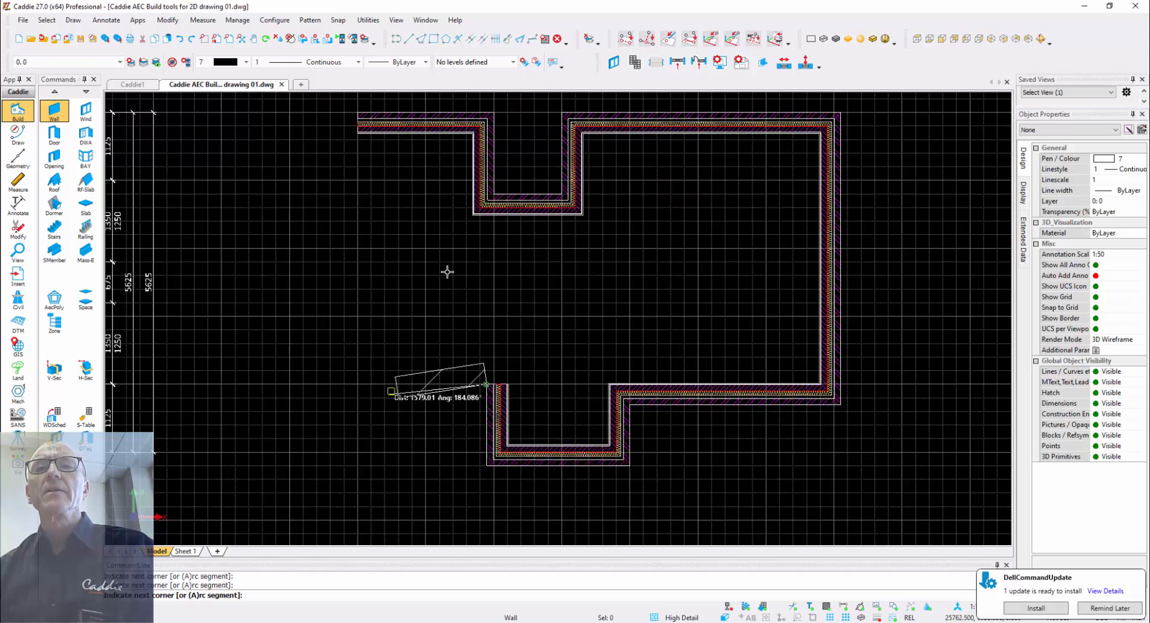
left_click(357, 384)
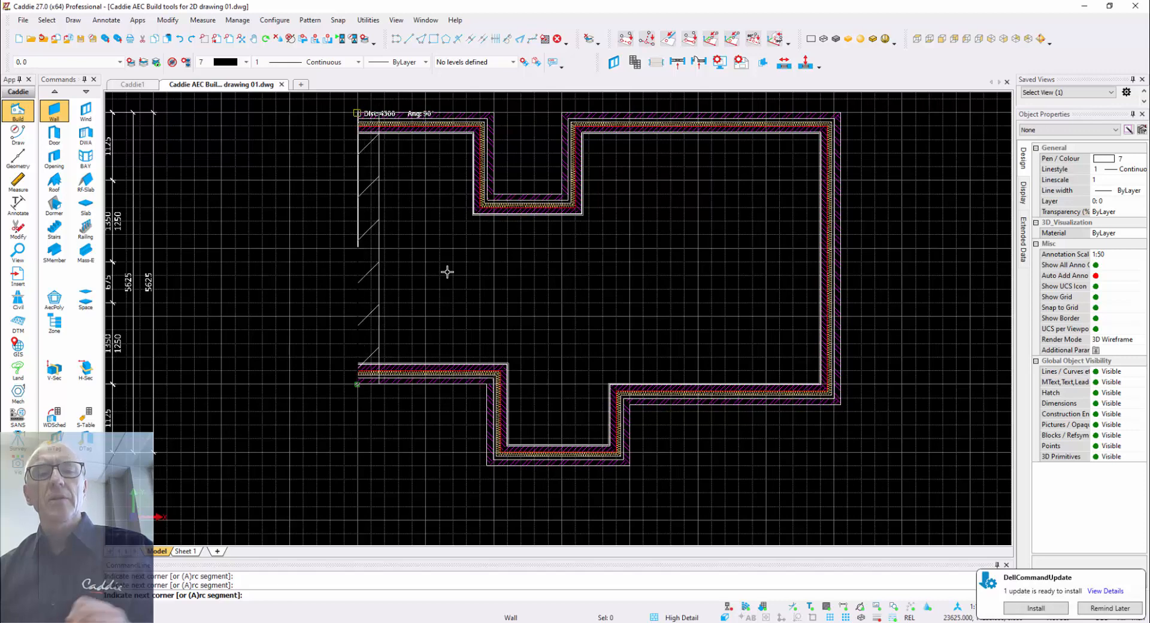
left_click(358, 112)
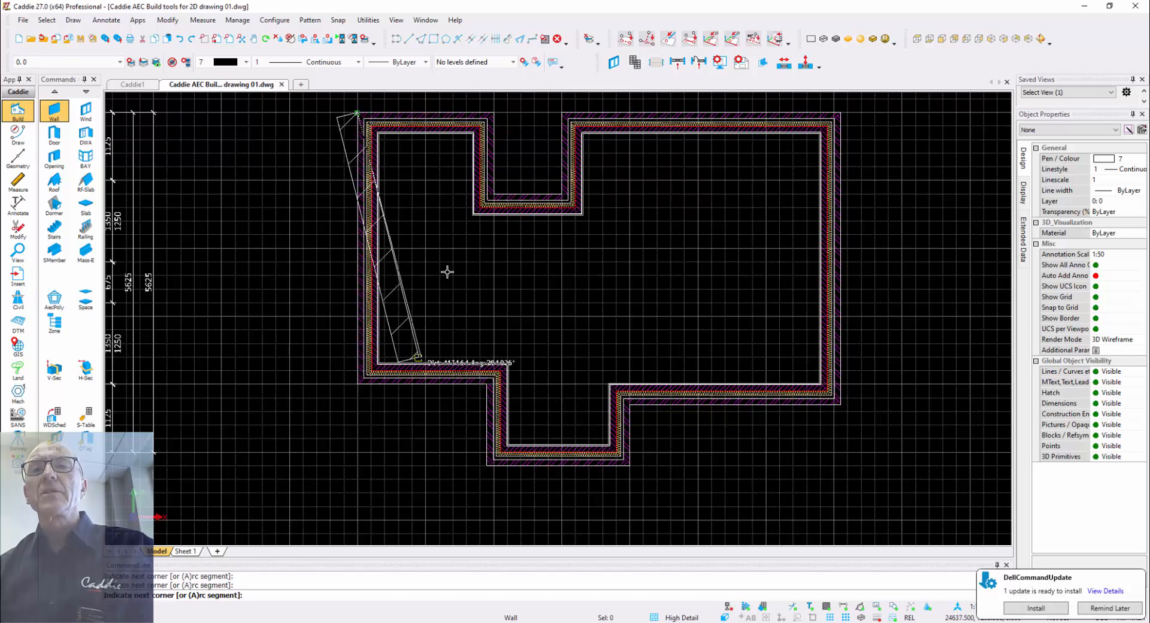
key("Escape")
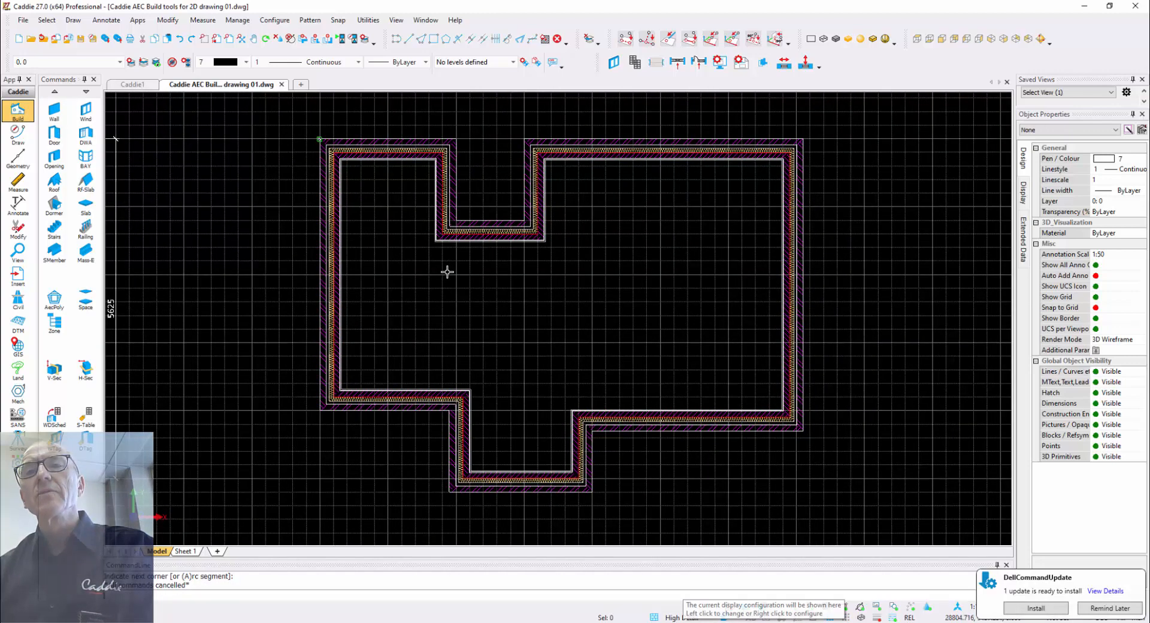
Change the display configuration of the drawing to Low Detail
scroll(607, 403, "up", 3)
middle_click_drag(447, 272, 435, 189)
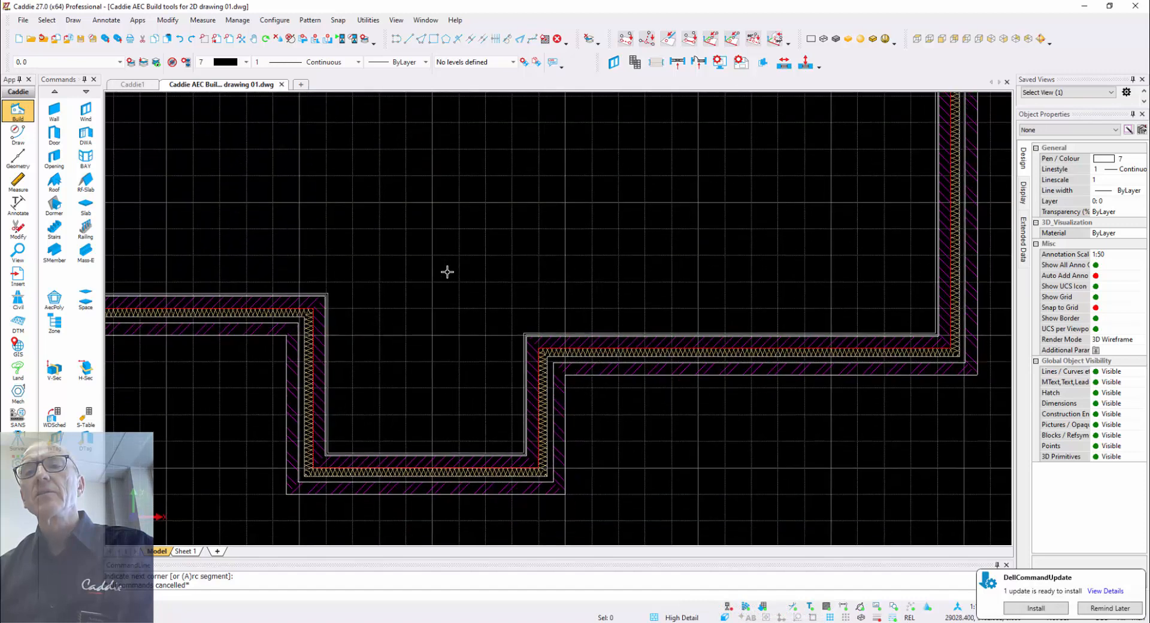
left_click(684, 618)
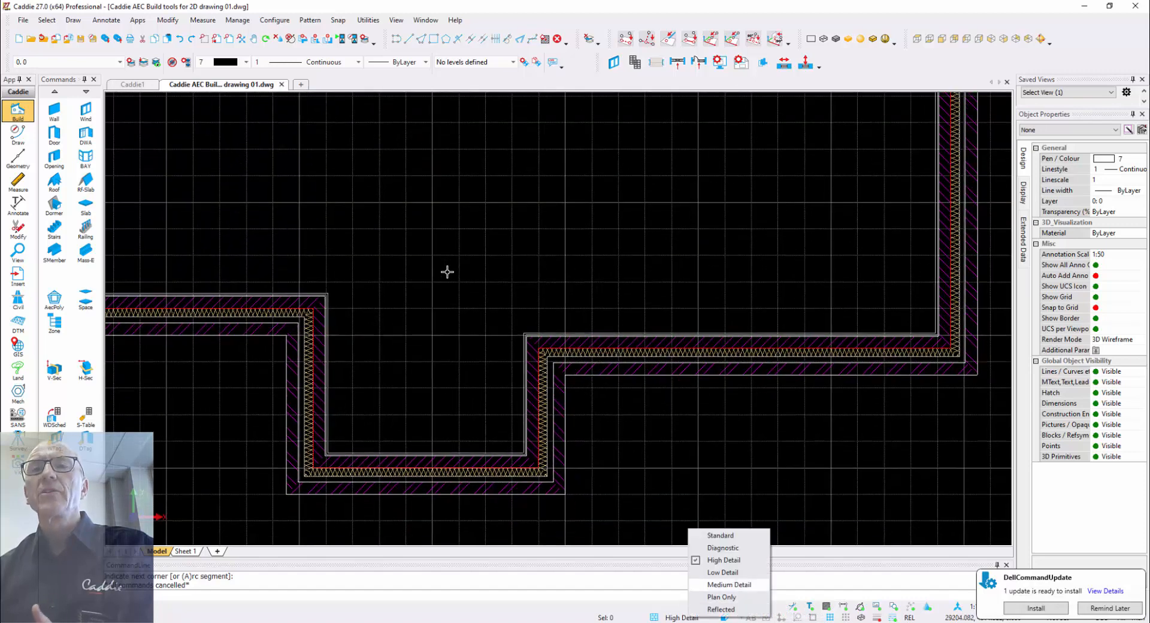
left_click(728, 572)
Insert a Door.External door in the lower part of the new plan's left exterior wall
scroll(447, 272, "down", 2)
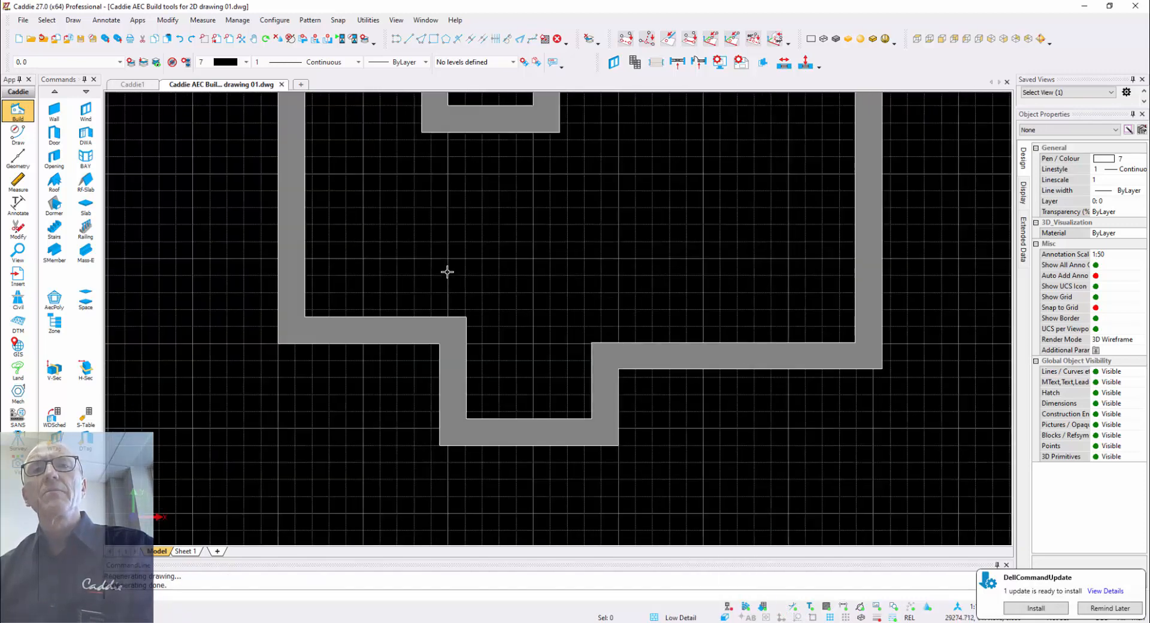
scroll(447, 272, "down", 1)
mouse_move(447, 272)
middle_mouse_down()
mouse_move(691, 300)
mouse_move(443, 310)
mouse_move(341, 290)
middle_mouse_up()
scroll(447, 272, "up", 2)
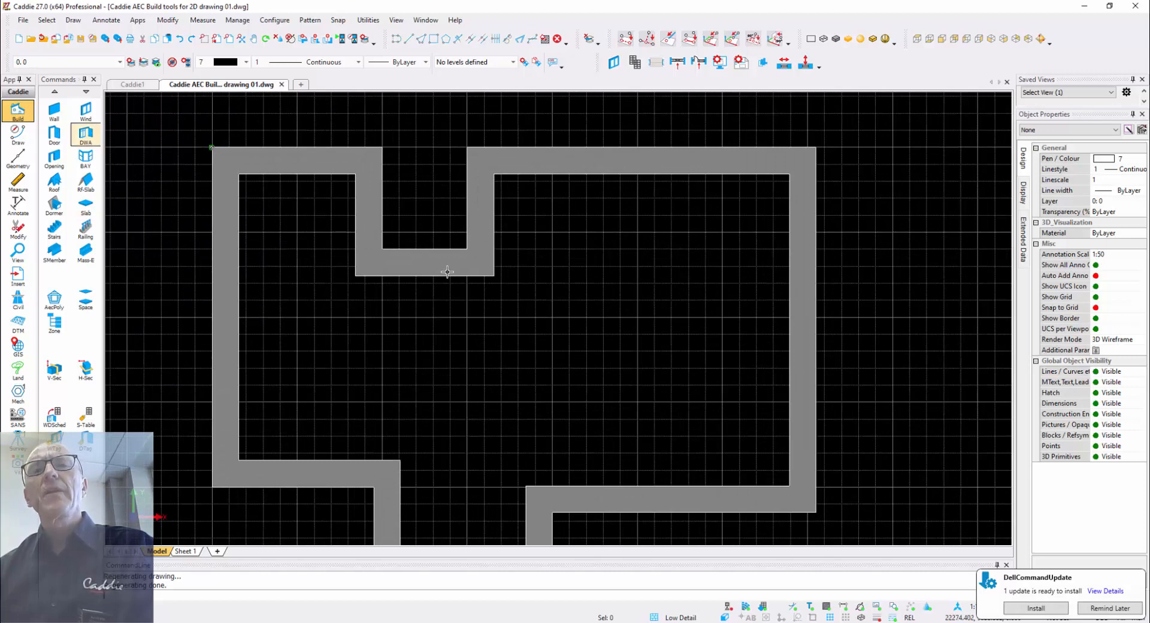
left_click(54, 133)
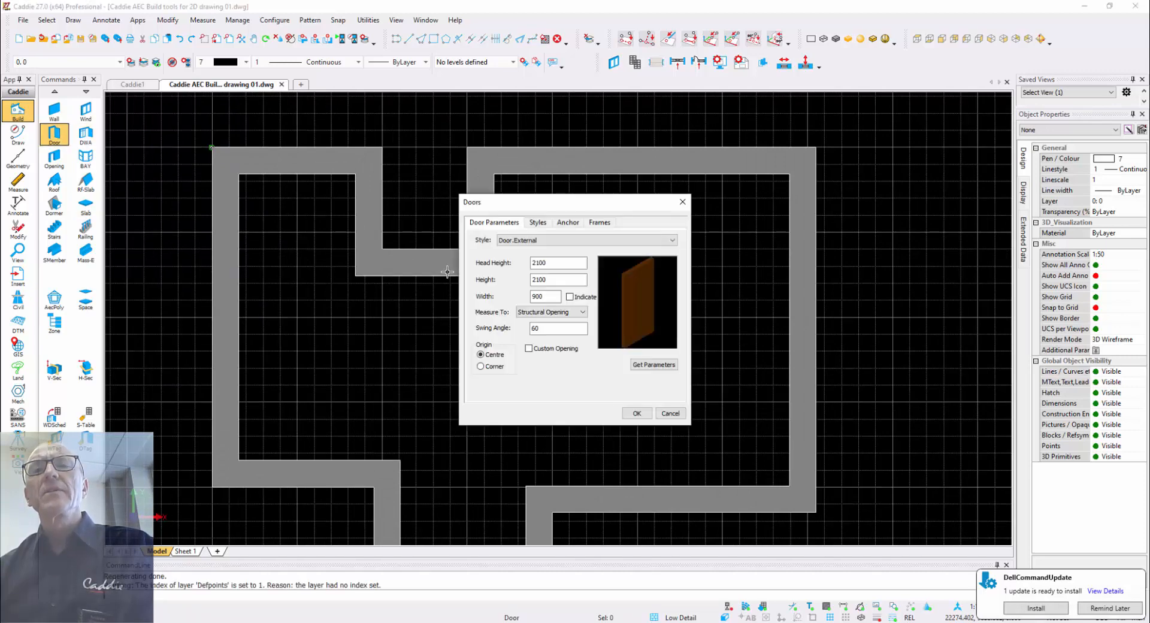
left_click(587, 240)
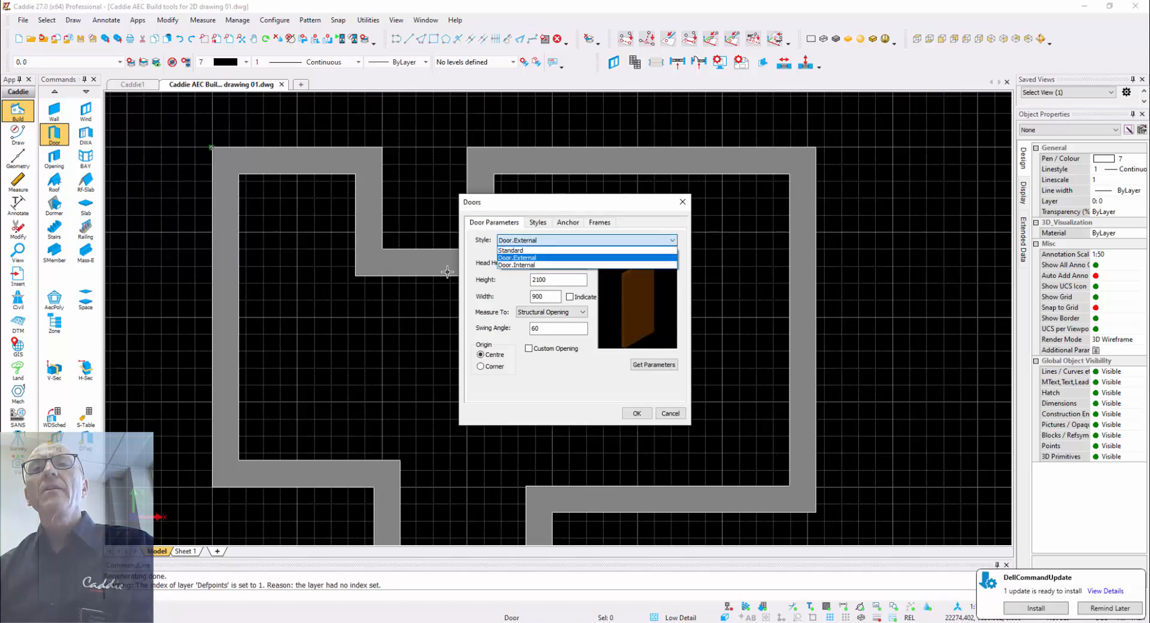
left_click(517, 257)
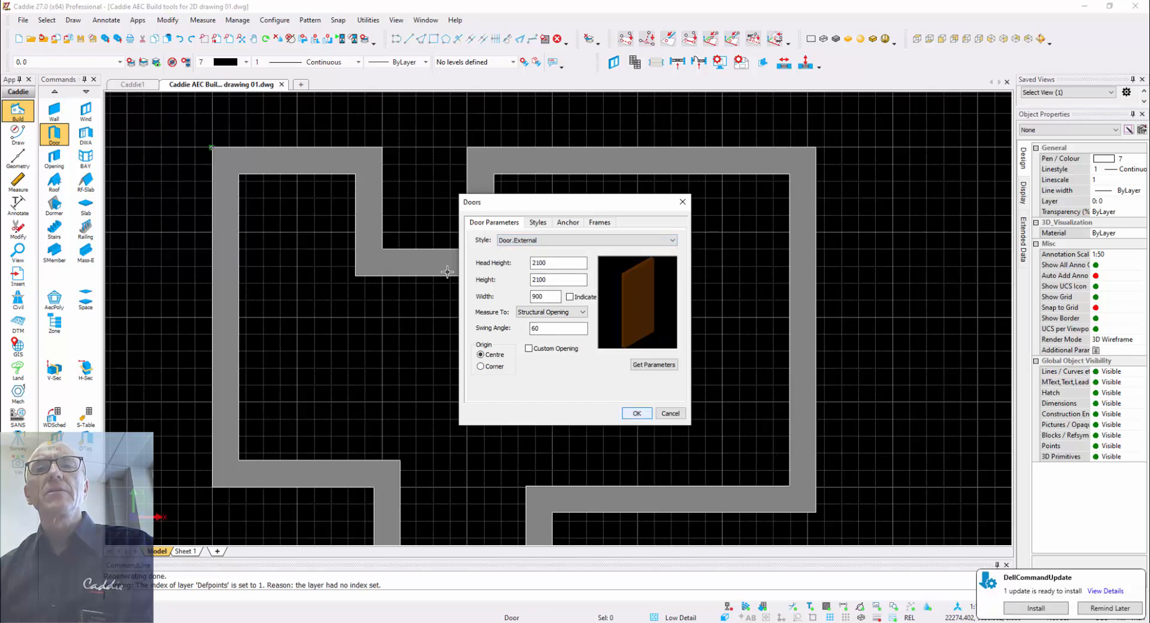
left_click(636, 413)
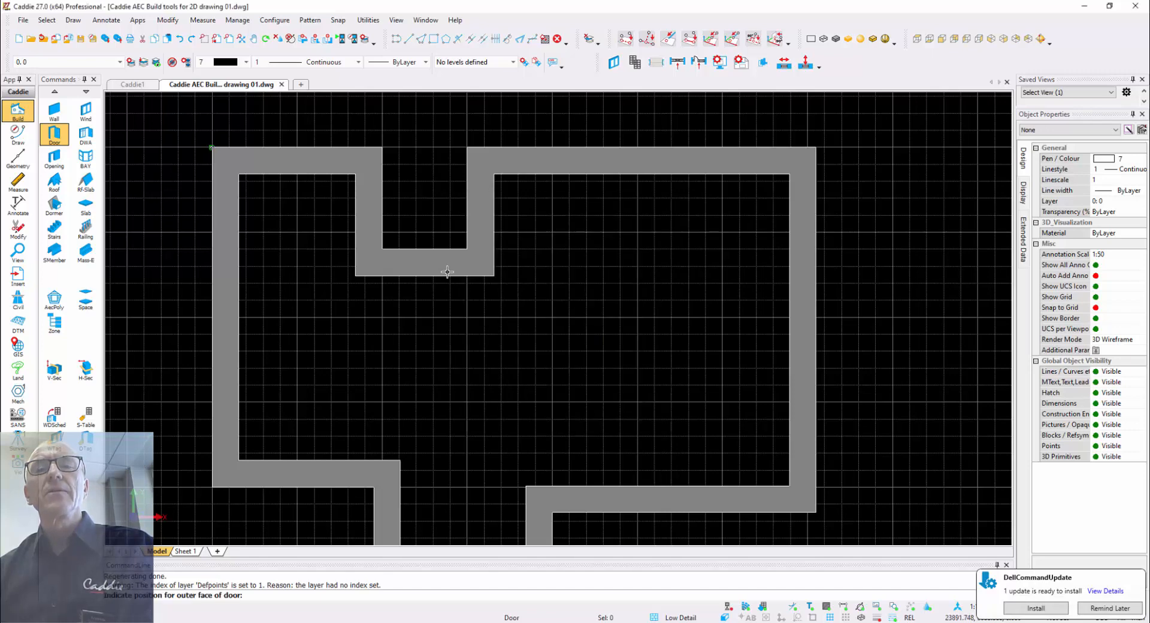
left_click(212, 384)
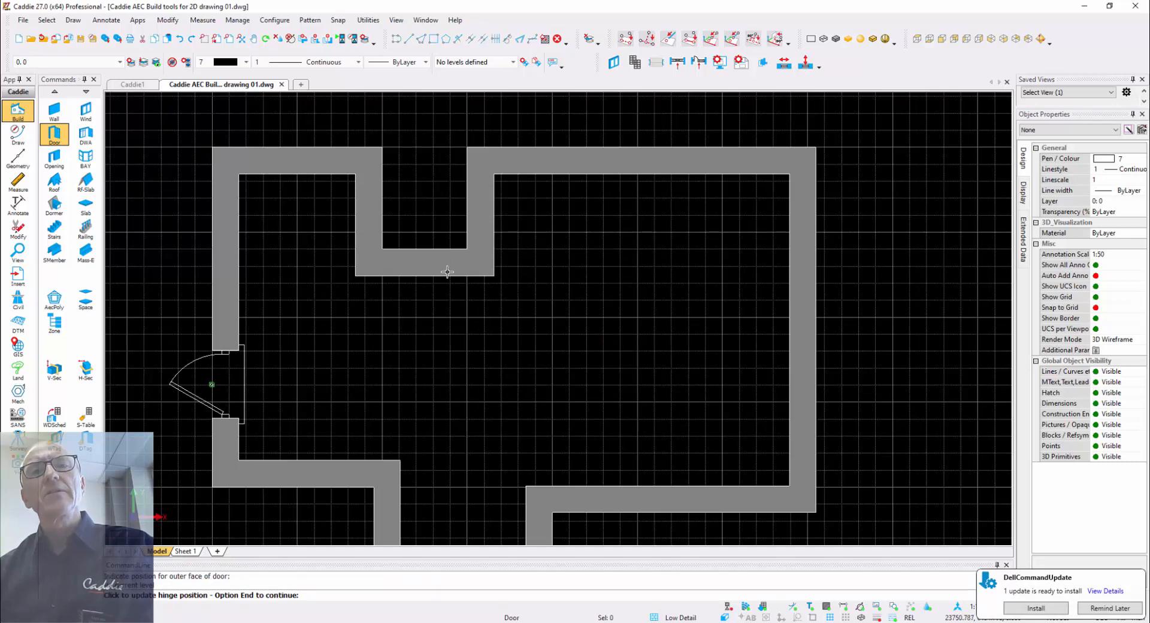
Flip the external door so it hinges at the upper jamb and swings into the building, and finish its placement
left_click(447, 272)
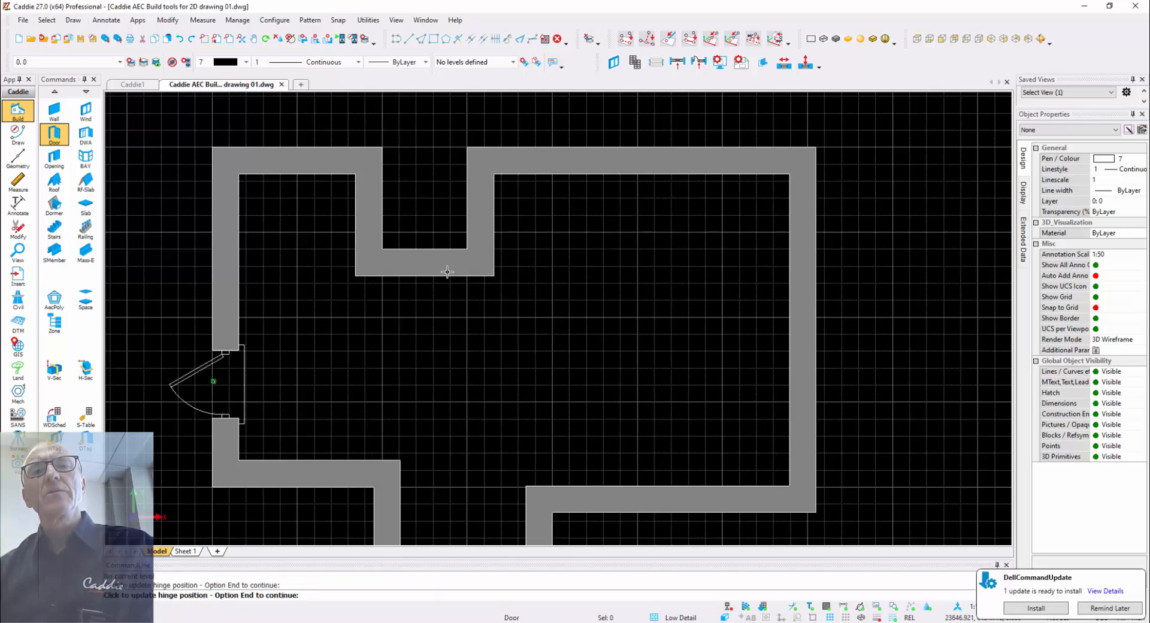
left_click(447, 272)
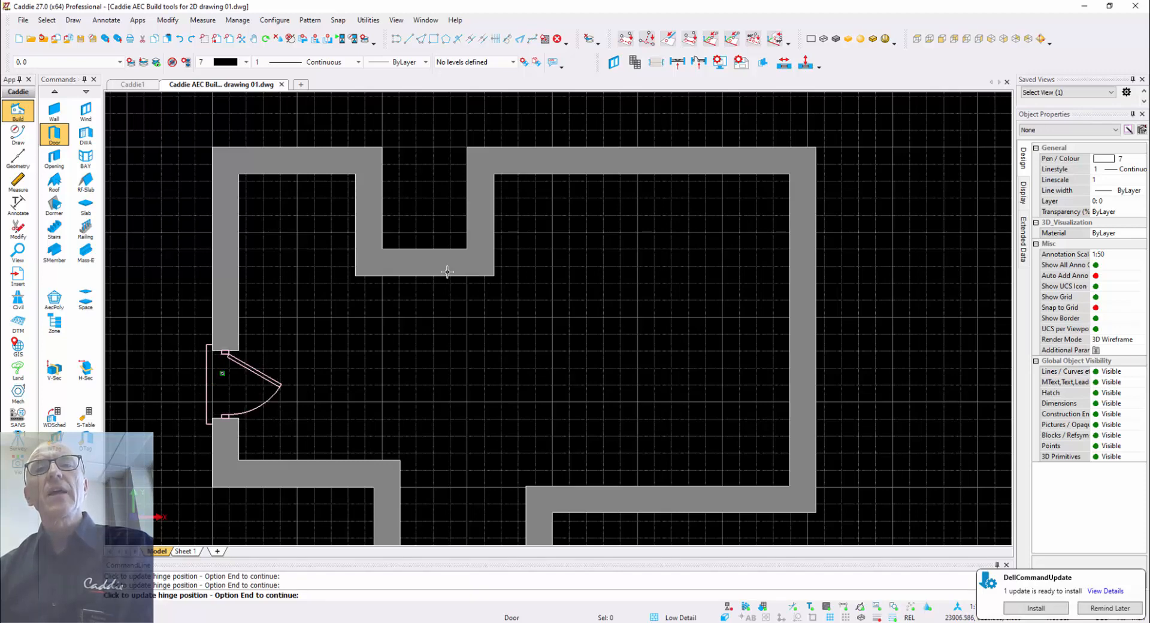
right_click(310, 359)
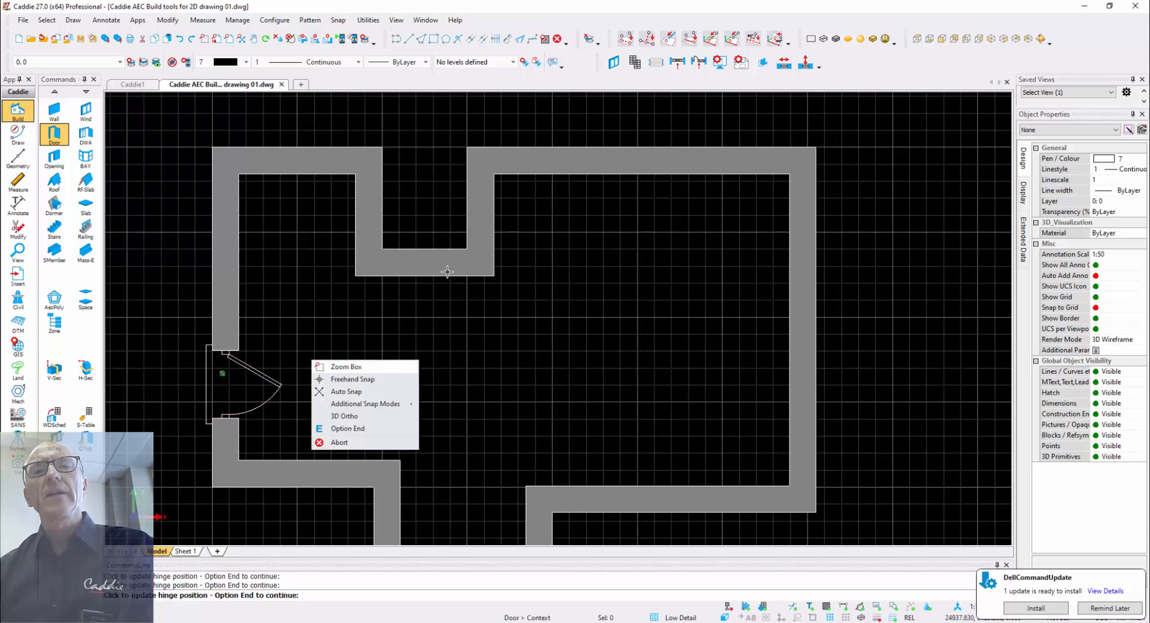
left_click(336, 428)
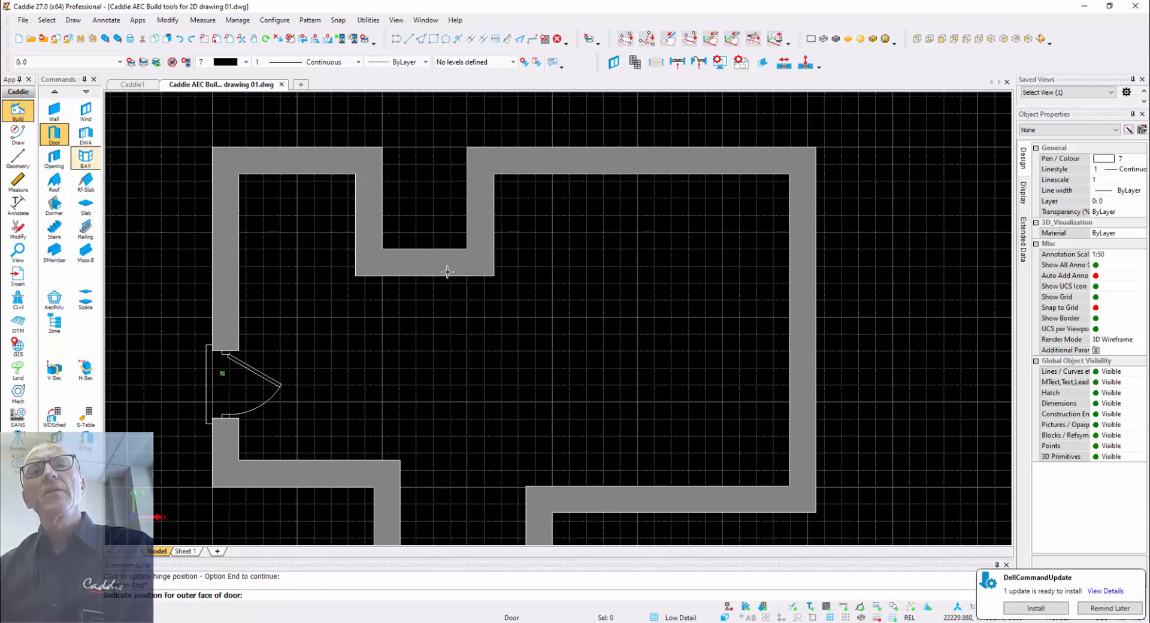
Set up a new internal wall with the style Ca_Plstr-12.5 Block 100 Plstr-12.5
left_click(54, 110)
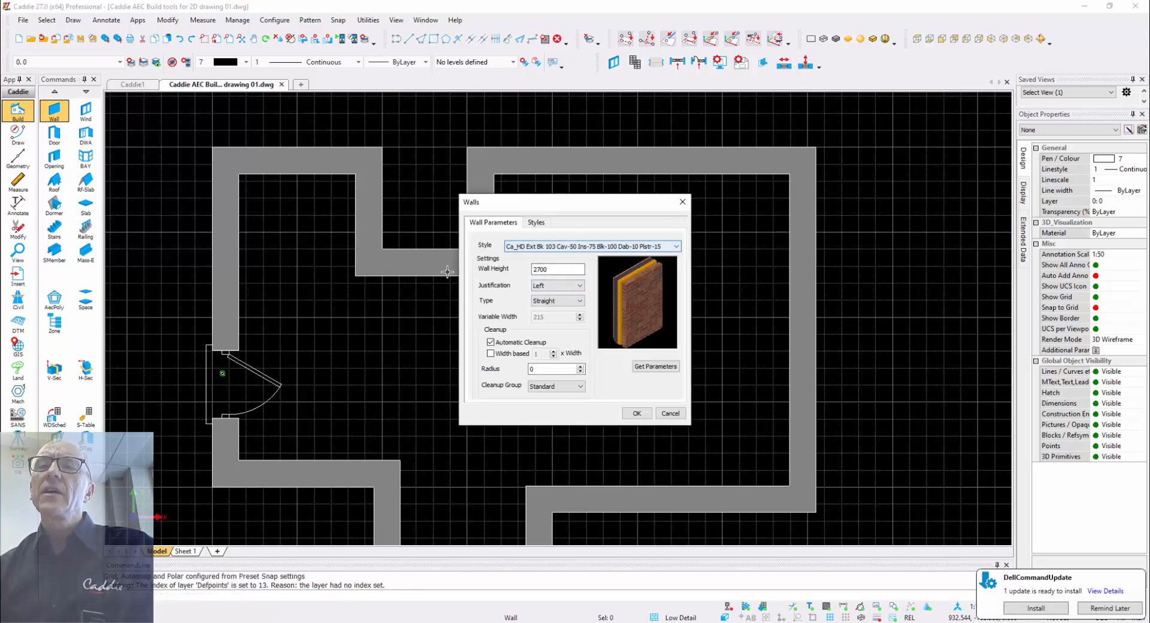
left_click(591, 246)
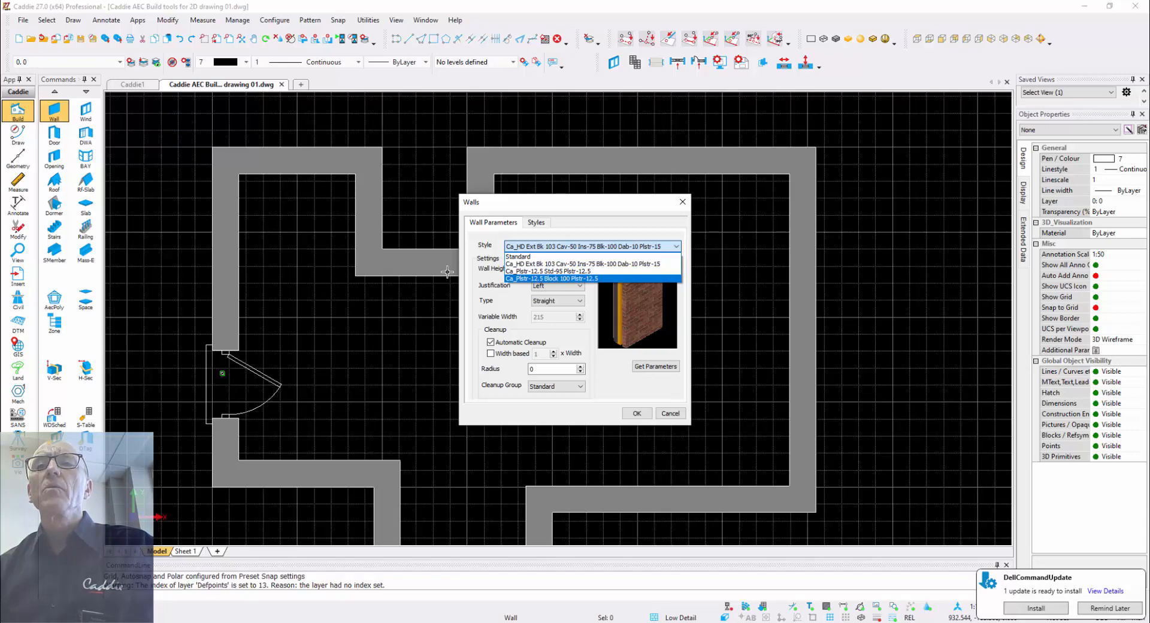
key("Return")
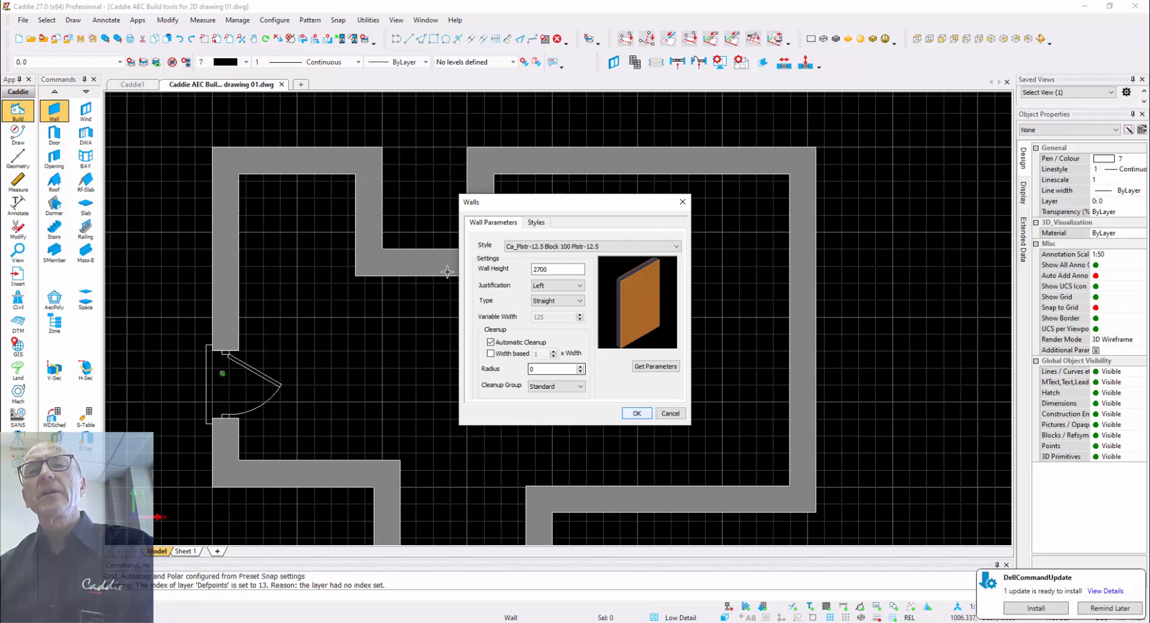
key("Return")
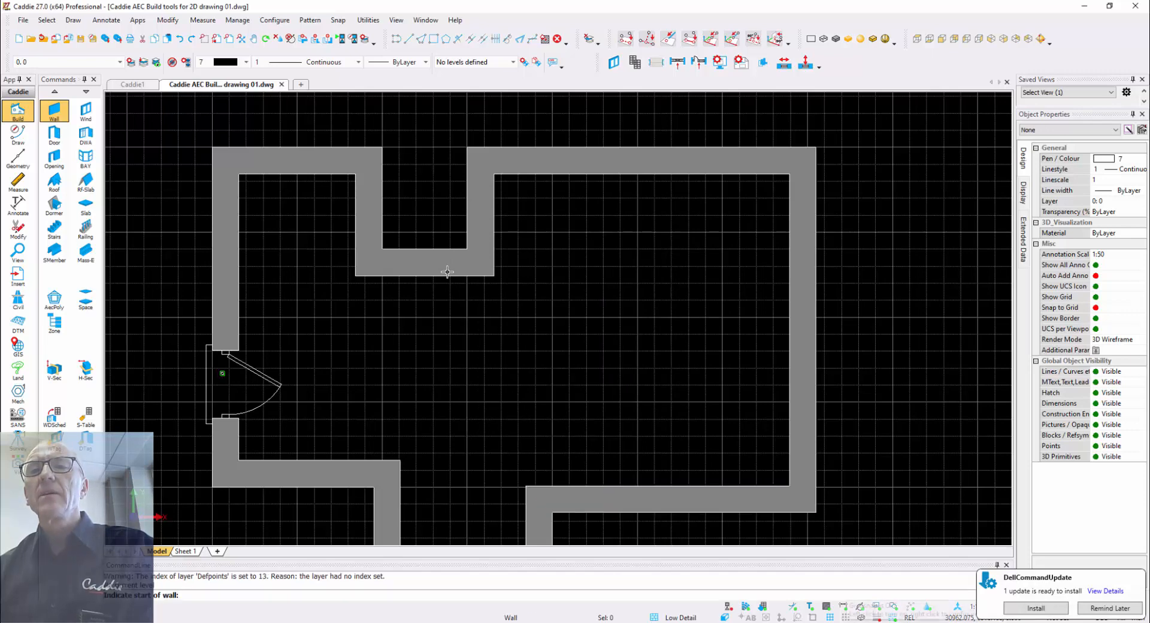
With grid snap on, draw internal walls from the lower-right exterior wall about 1800 mm up, 2250 left and 1012.5 up to the recess wall
key("F9")
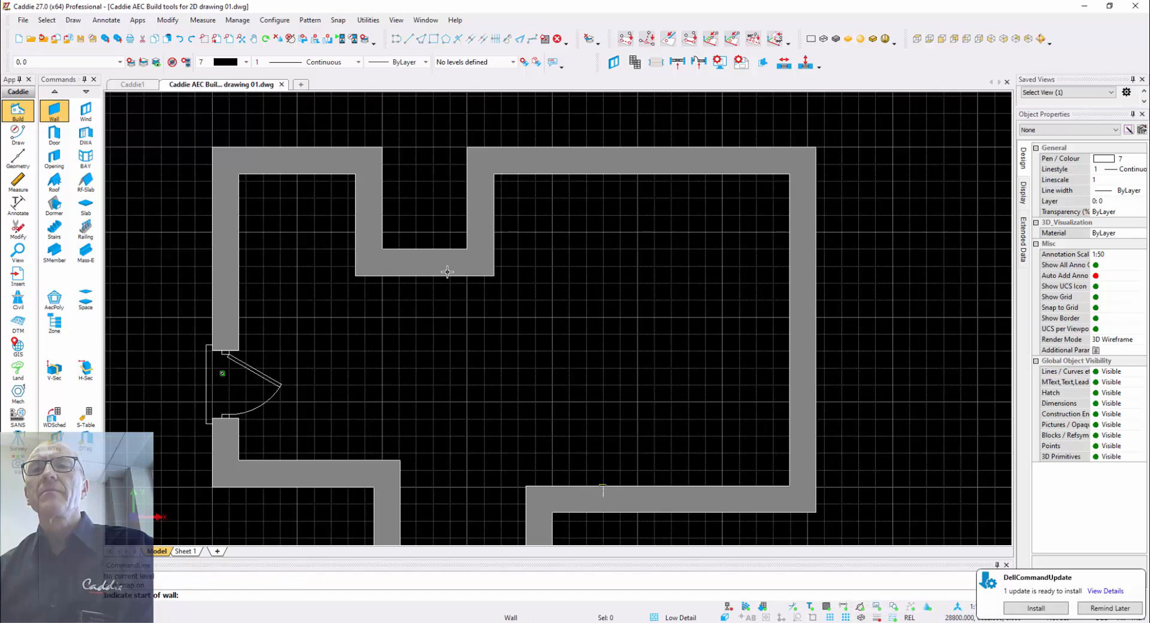
left_click(603, 486)
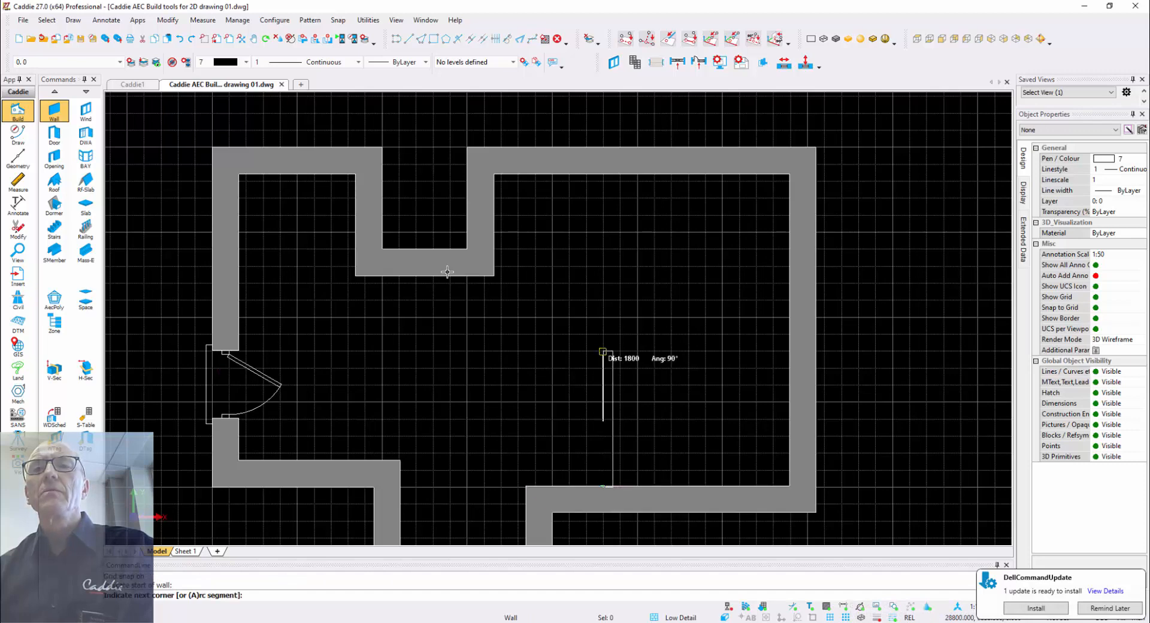
left_click(603, 352)
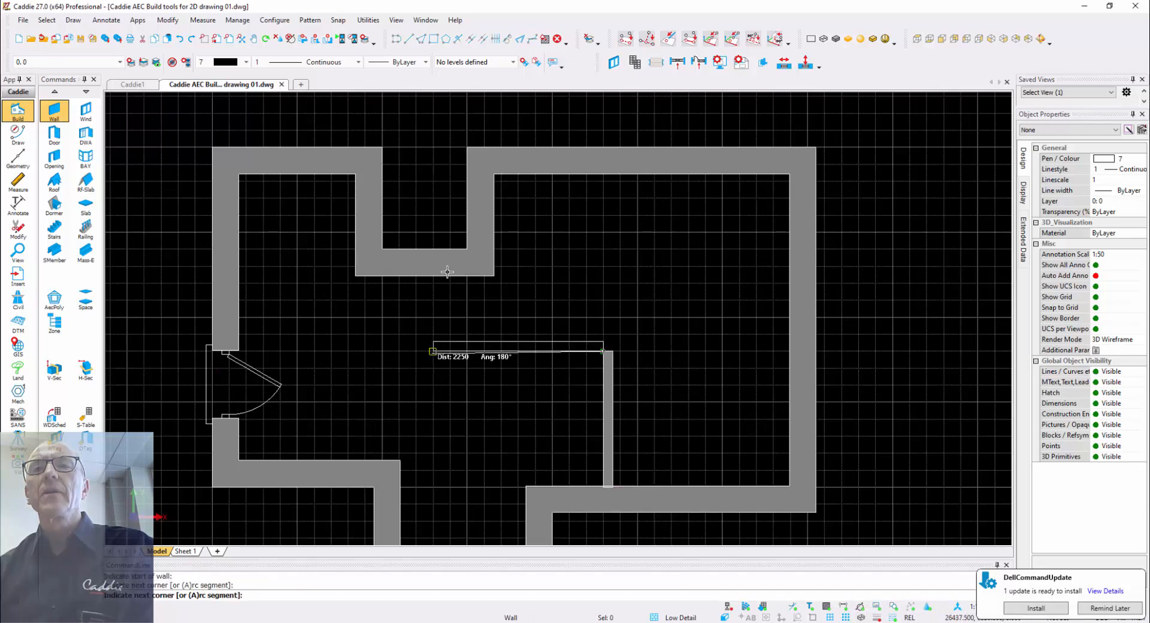
left_click(432, 351)
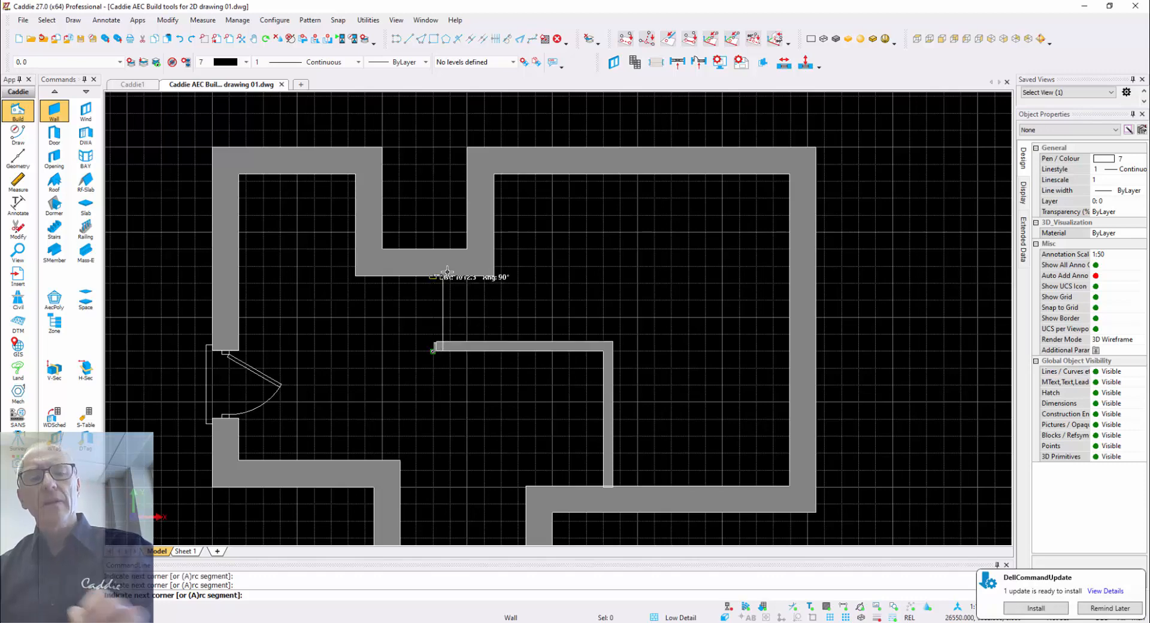
left_click(447, 273)
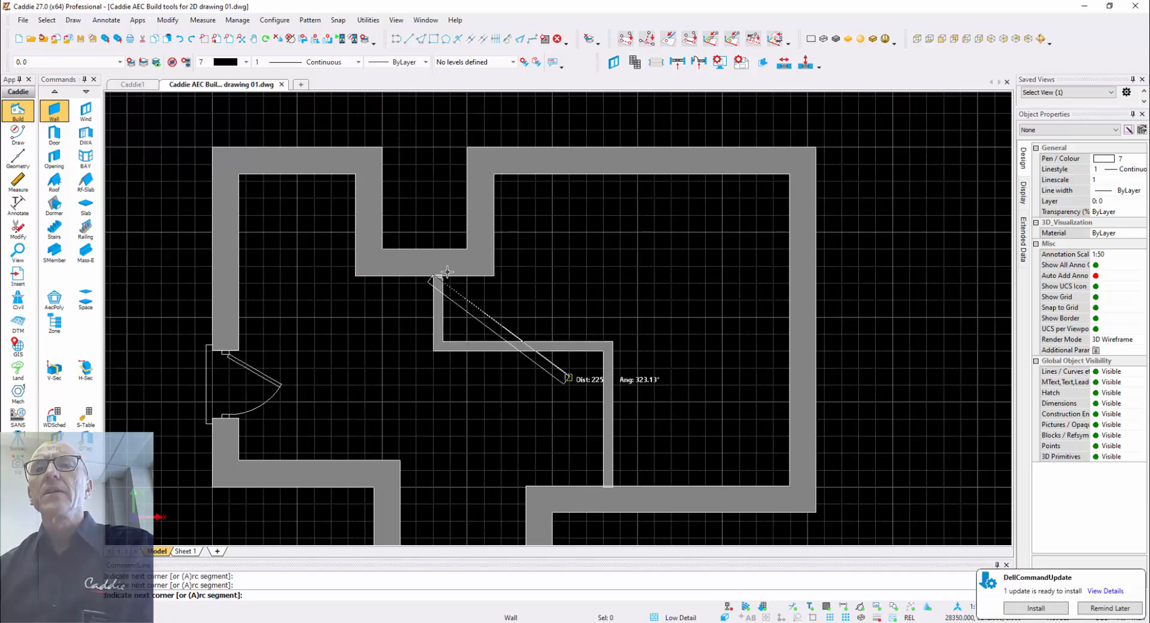
key("Escape")
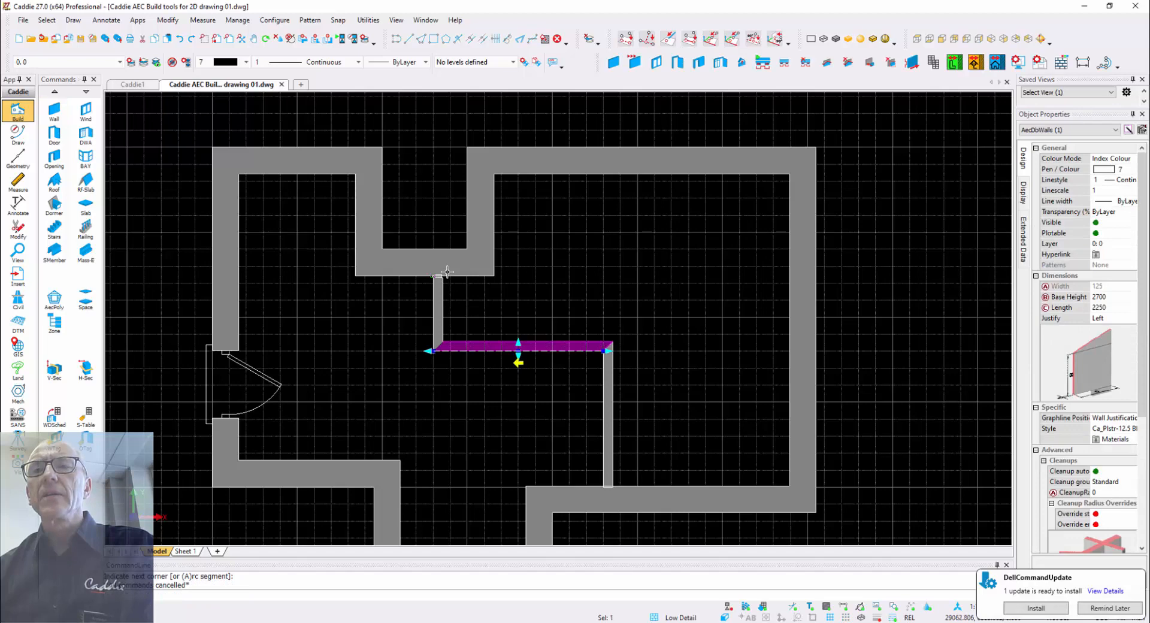
Extend the right end of the horizontal internal wall to the outer face of the right exterior wall, using grid snap
left_click(609, 351)
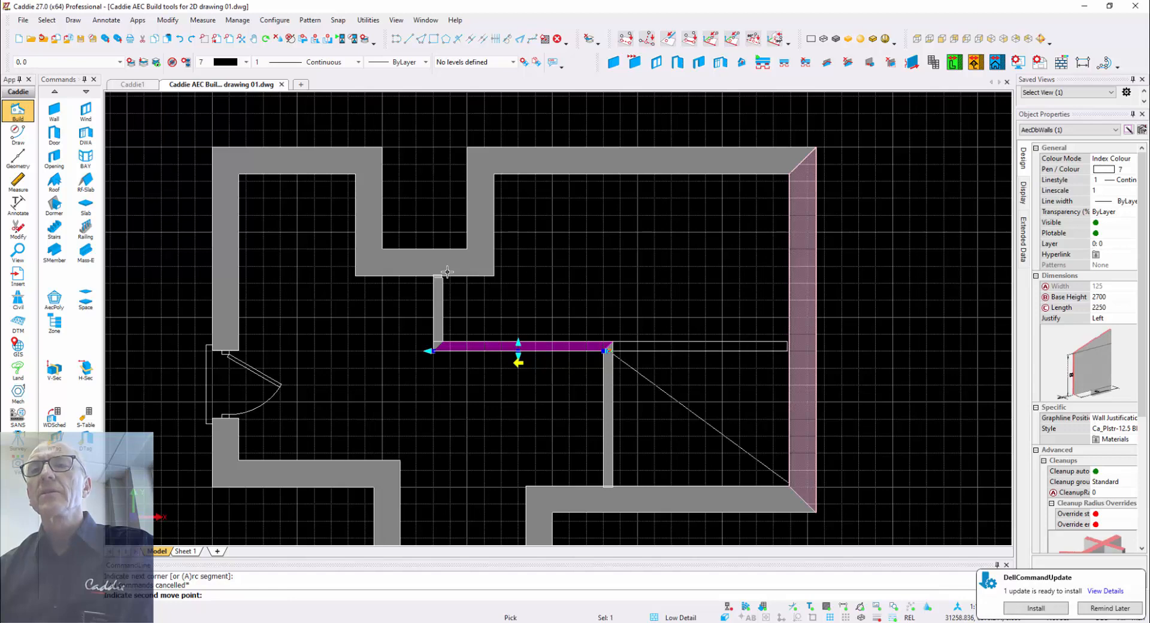
key("F9")
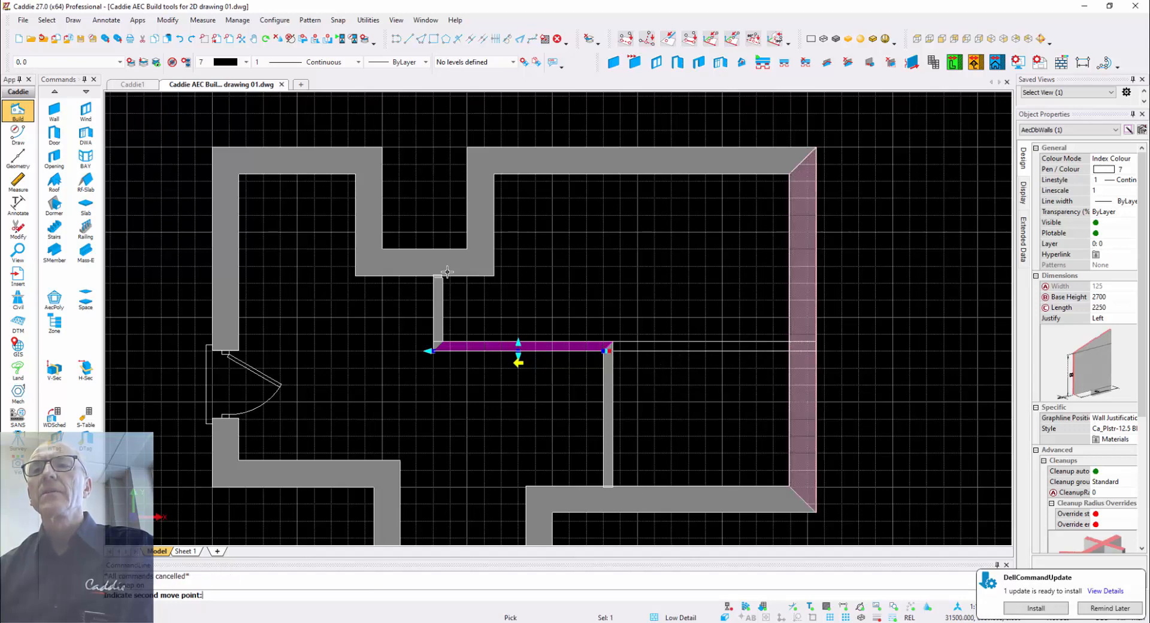
left_click(816, 351)
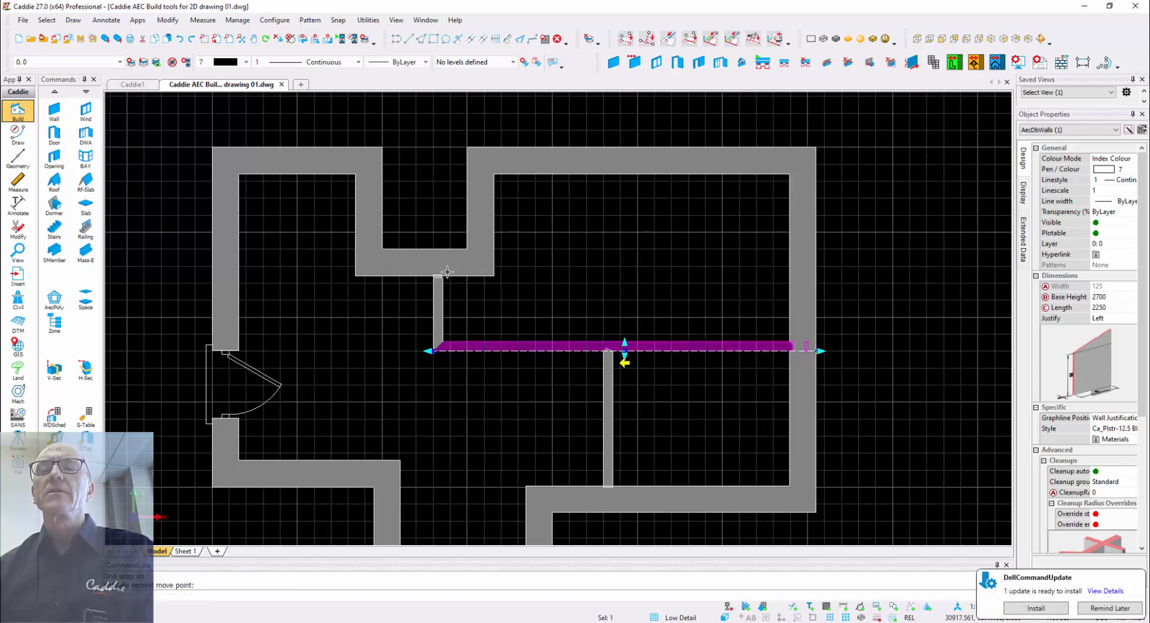
key("Escape")
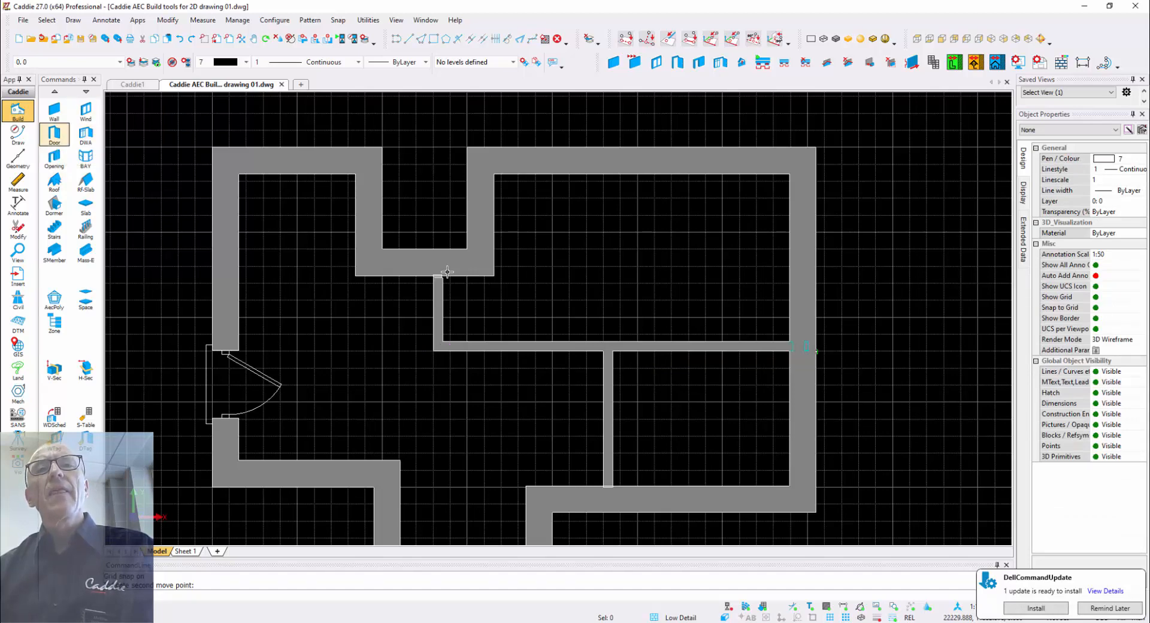
Insert a Door.Internal door in the vertical internal wall below the long horizontal partition
left_click(54, 133)
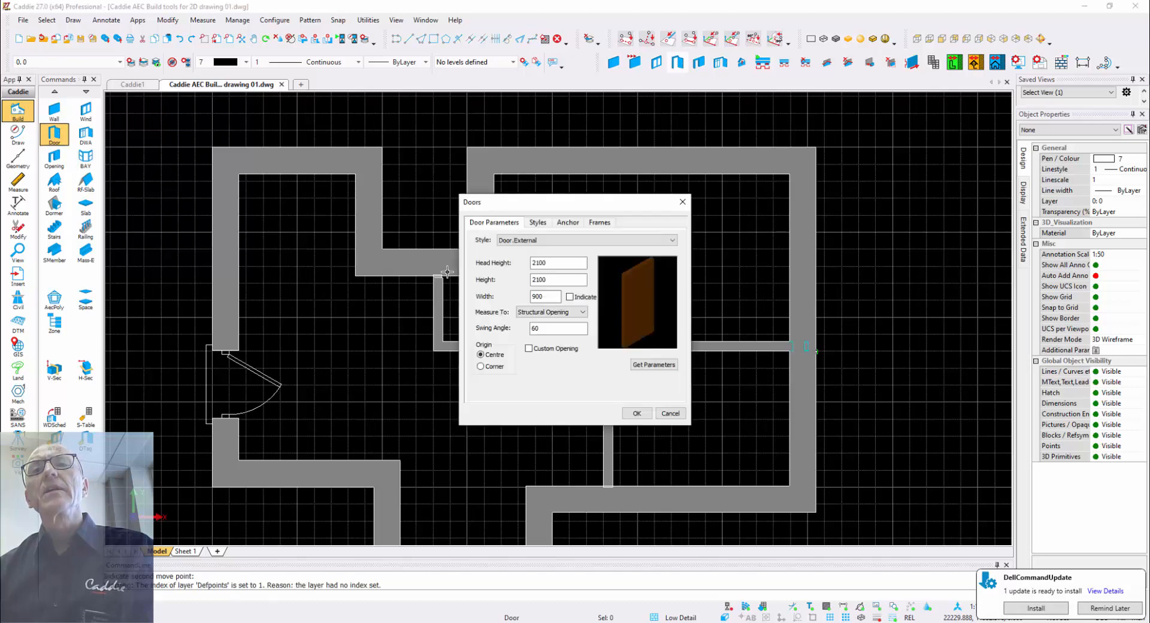
left_click(569, 240)
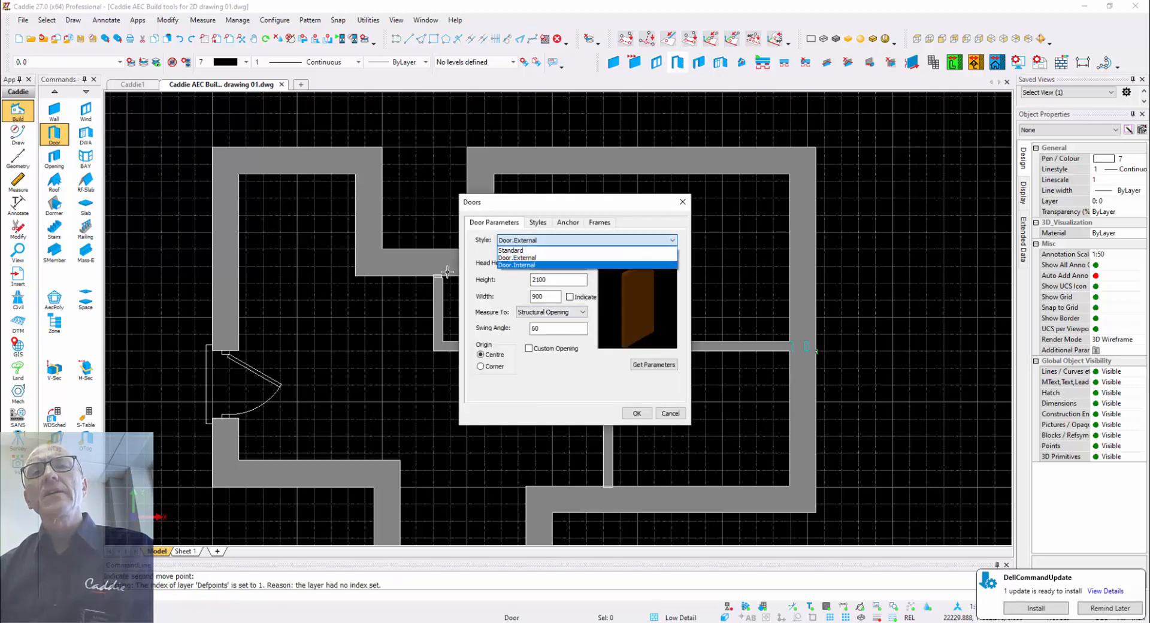
left_click(527, 265)
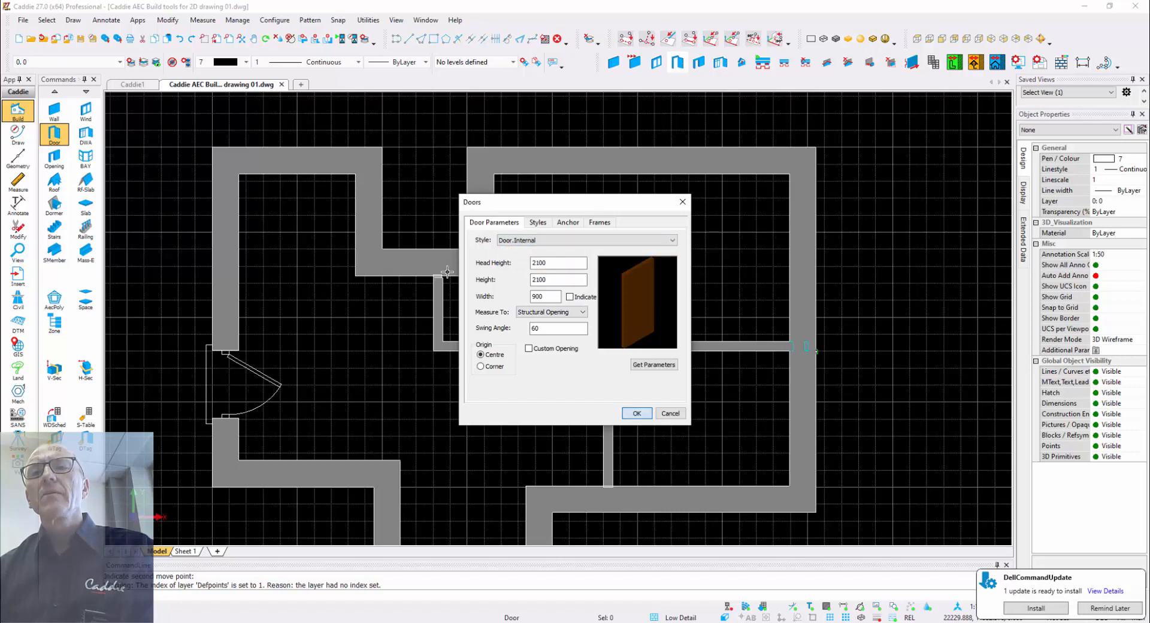
left_click(637, 414)
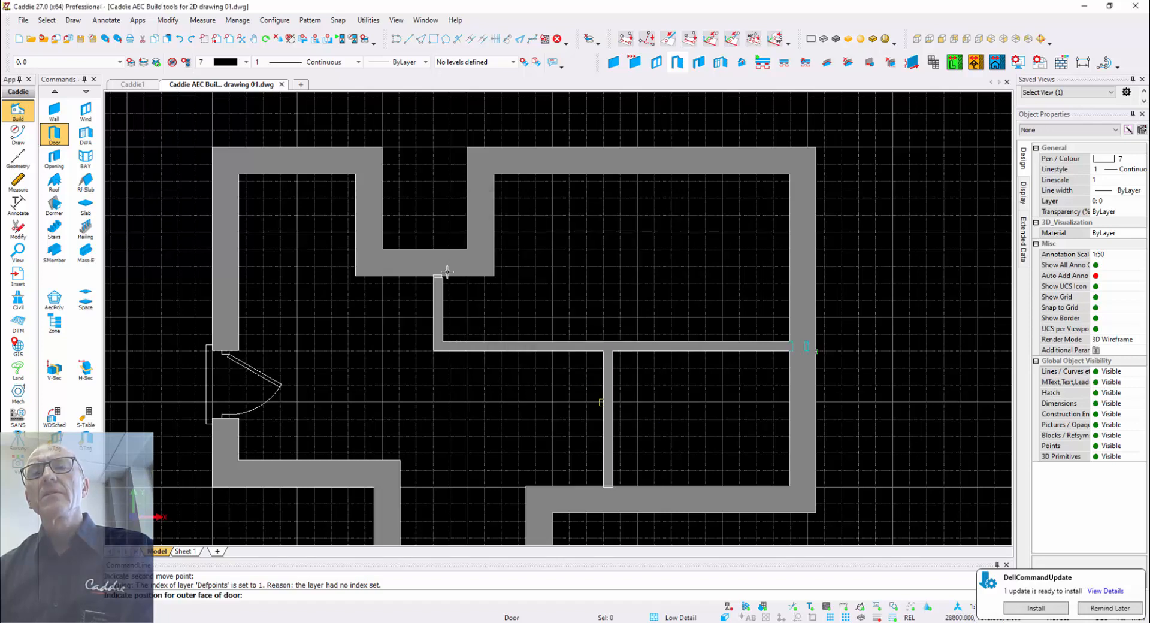
left_click(602, 402)
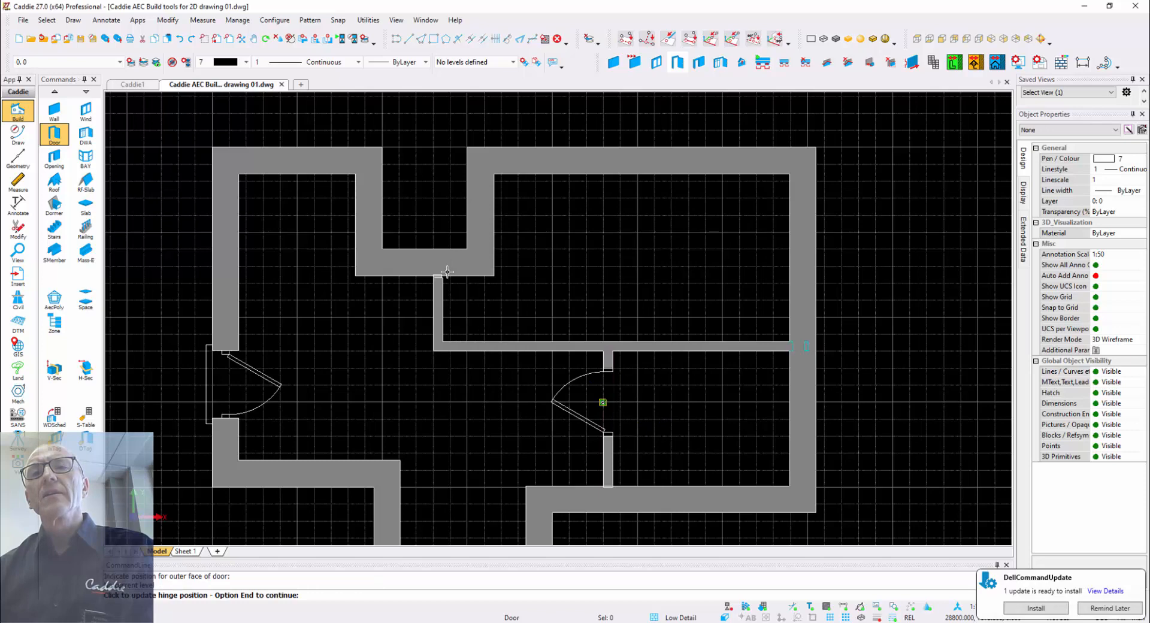
Flip the internal door so it hinges at the upper jamb and swings into the lower-right room, and finish its placement
left_click(447, 272)
left_click(447, 272)
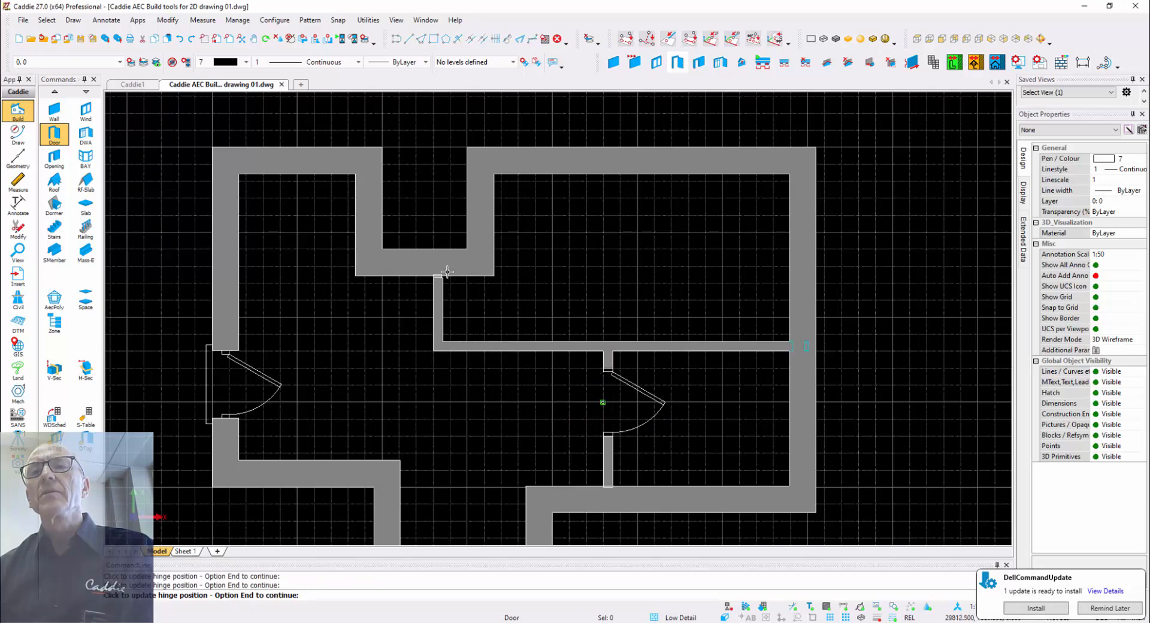
right_click(679, 394)
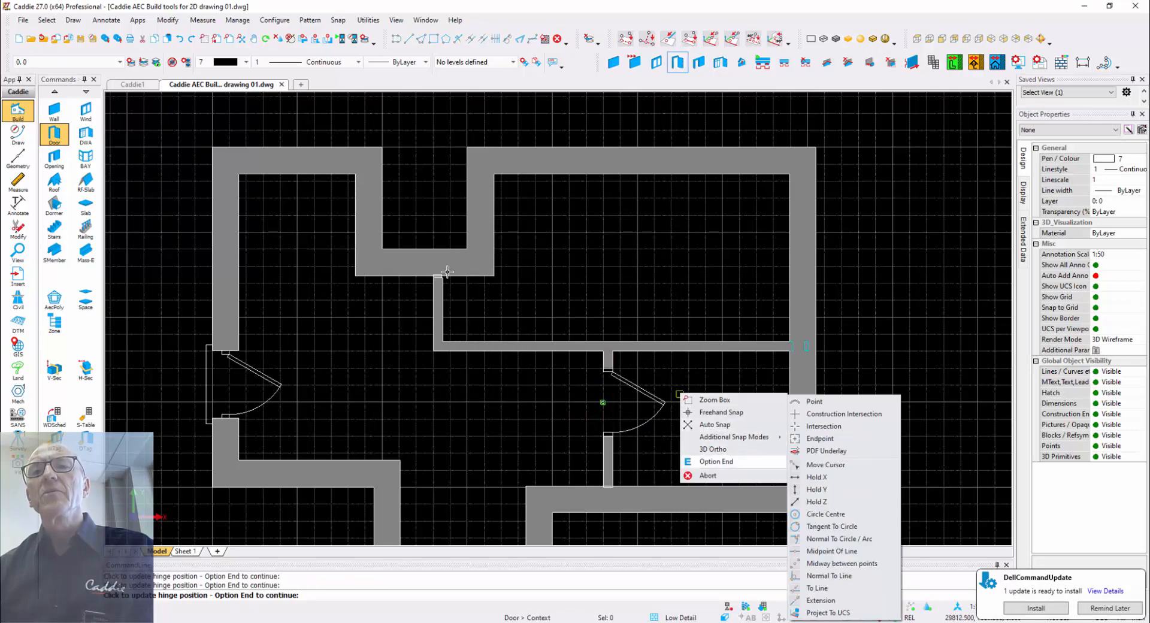
left_click(716, 462)
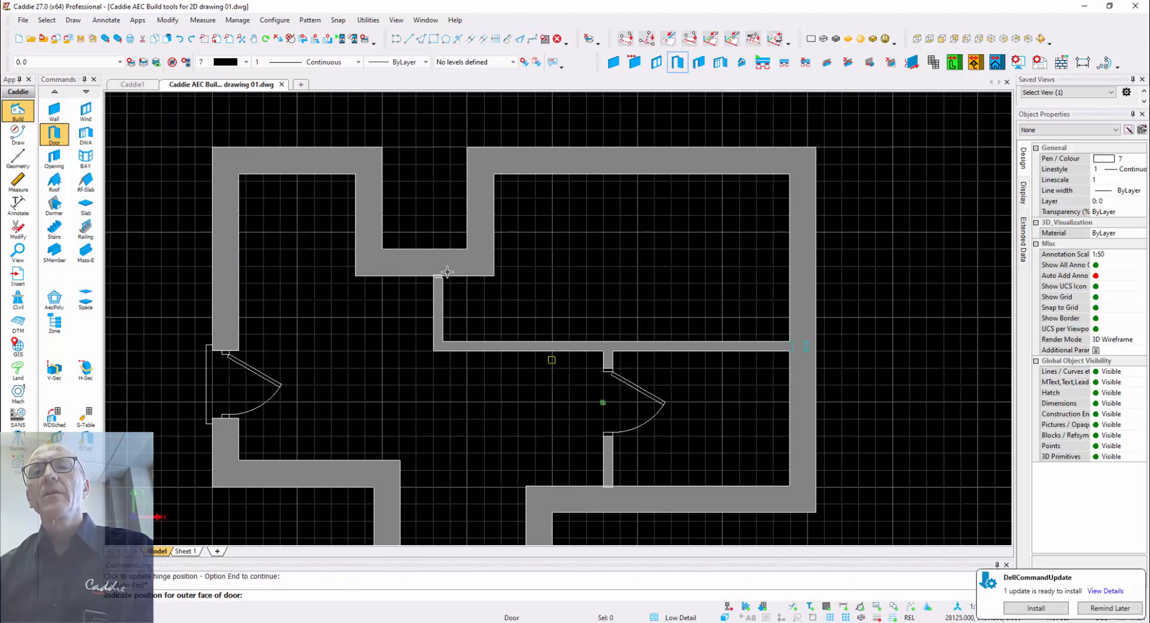
Insert an internal door in the long horizontal partition, hinged at its right jamb and swinging up into the upper room
left_click(552, 352)
left_click(552, 352)
left_click(552, 351)
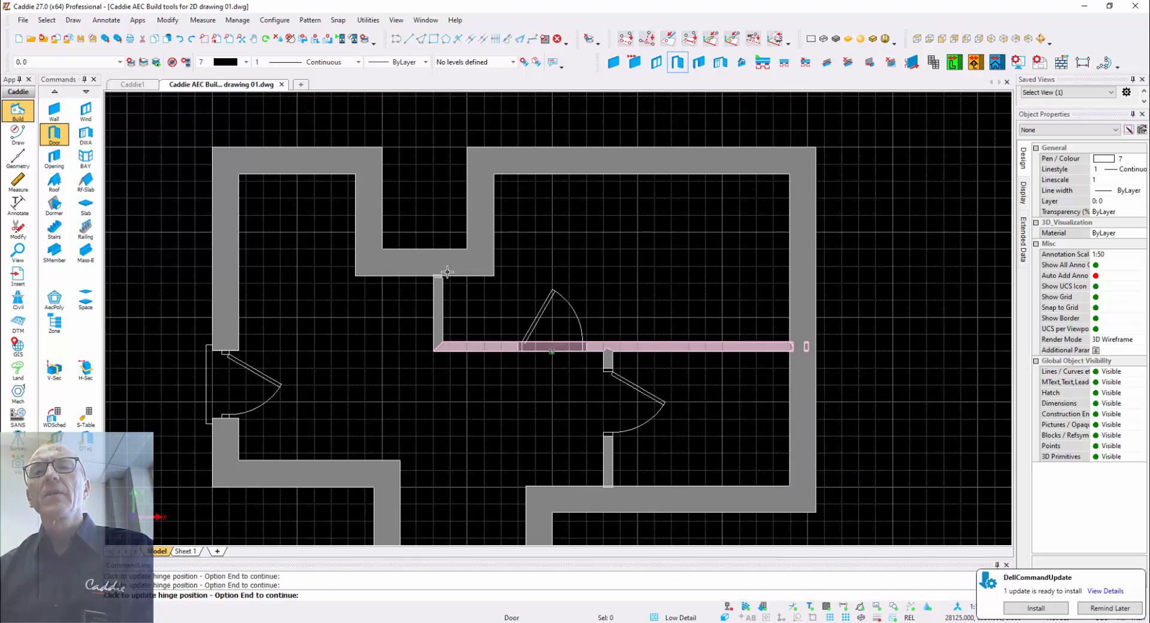
left_click(551, 352)
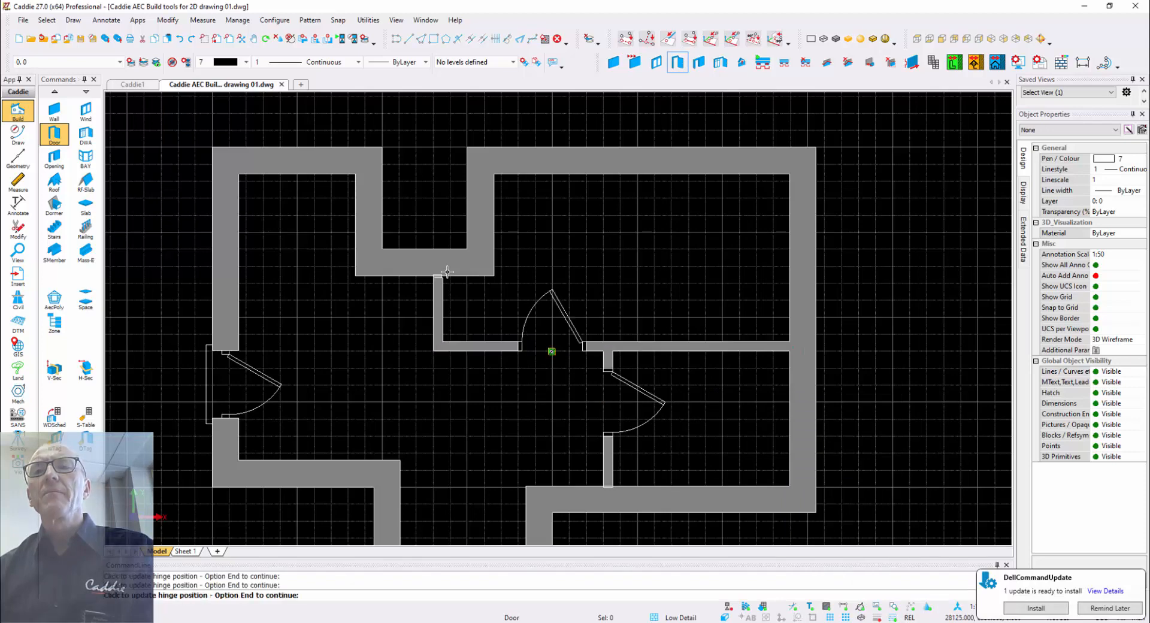
right_click(617, 299)
left_click(640, 384)
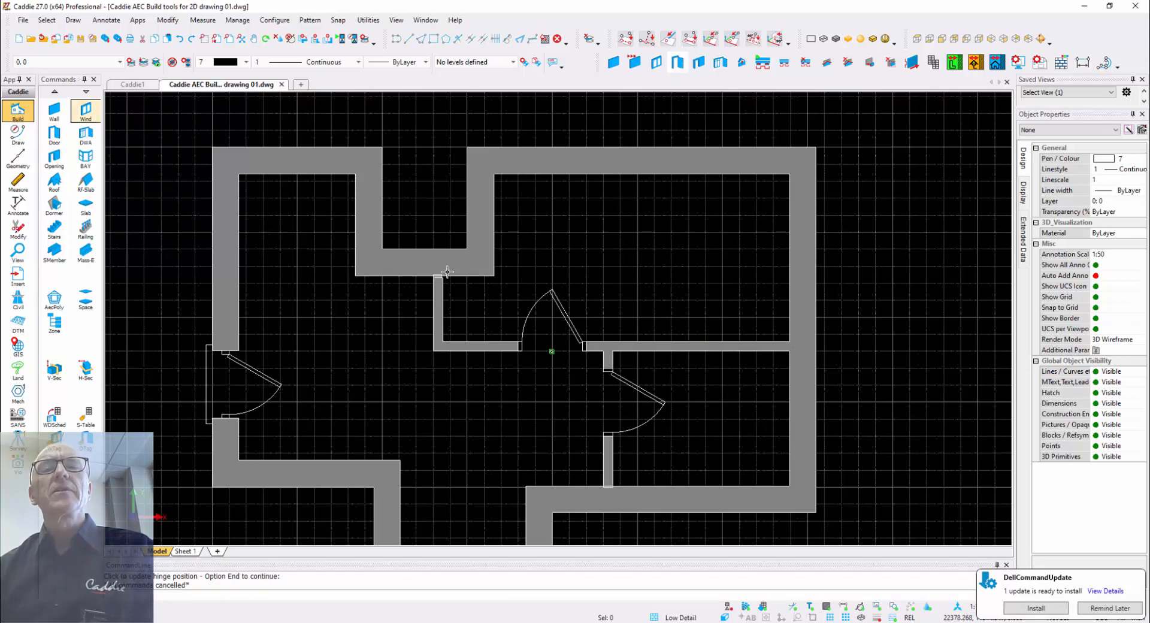
Set up a new straight wall with style Ca_Plstr-12.5 Std-95 Plstr-12.5, height 2700 and Right justification
left_click(54, 111)
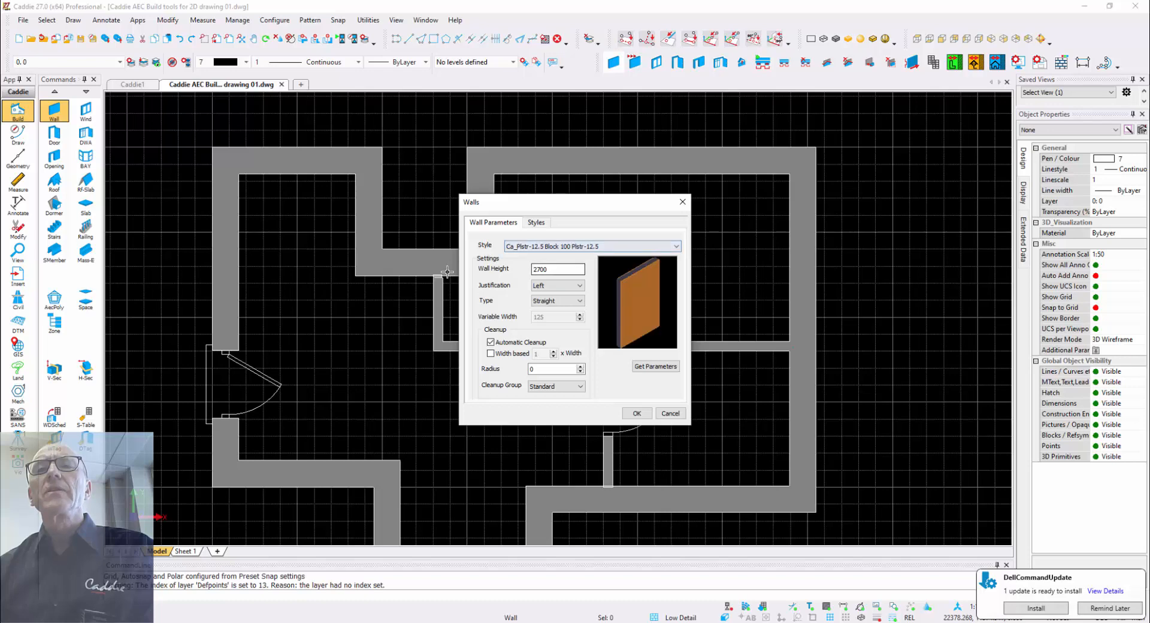
left_click(591, 246)
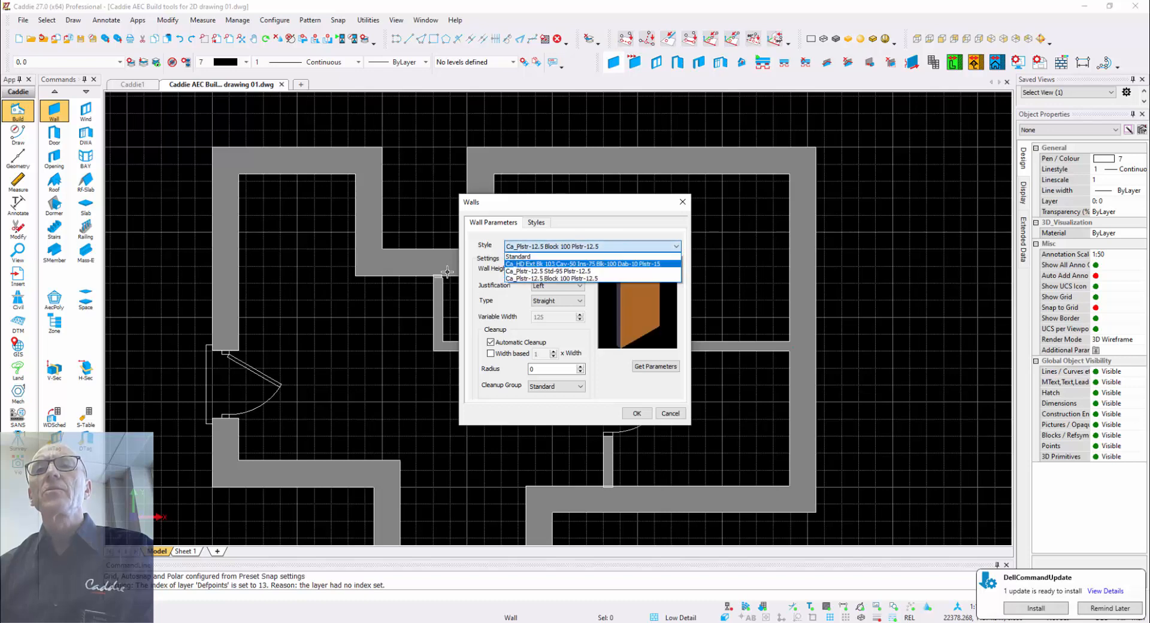
left_click(592, 271)
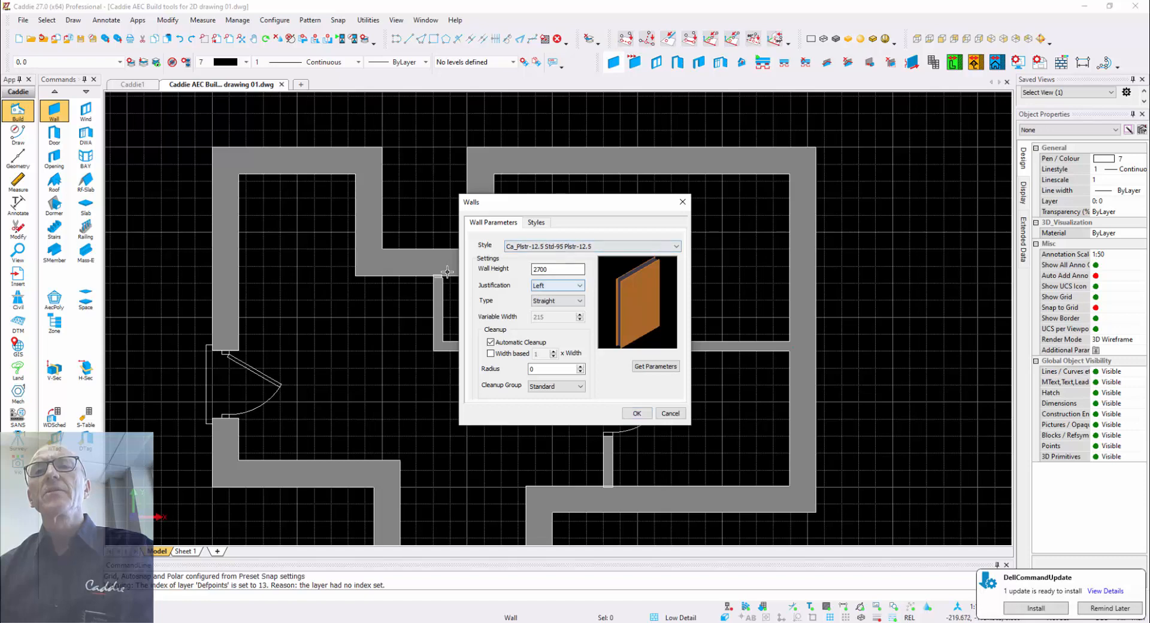
left_click(557, 285)
left_click(542, 303)
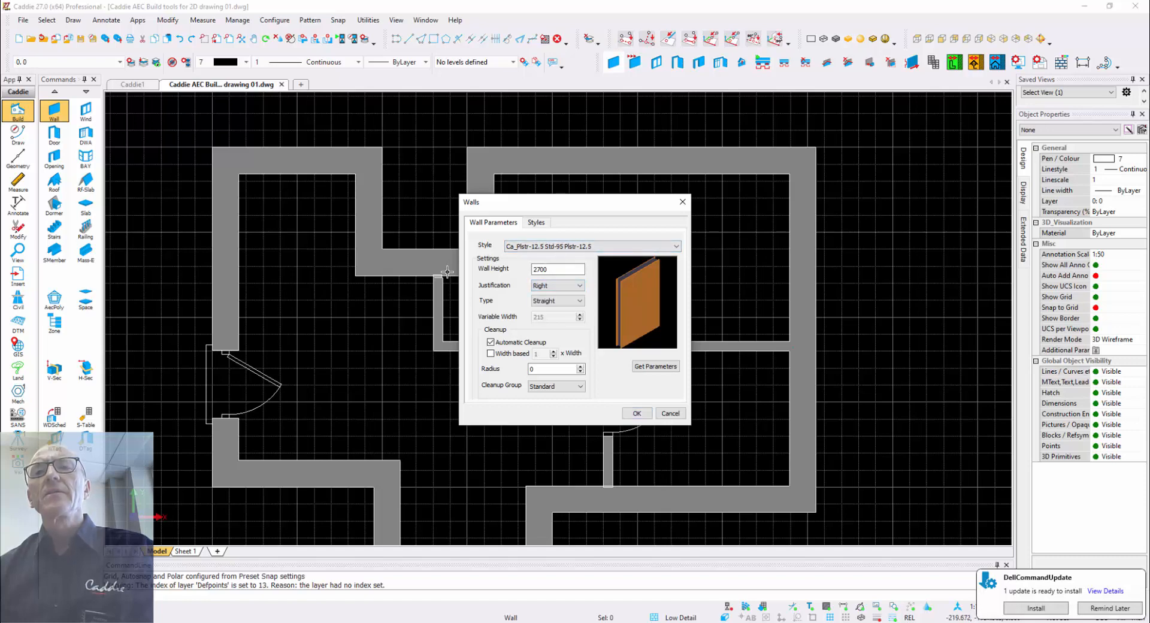
left_click(637, 414)
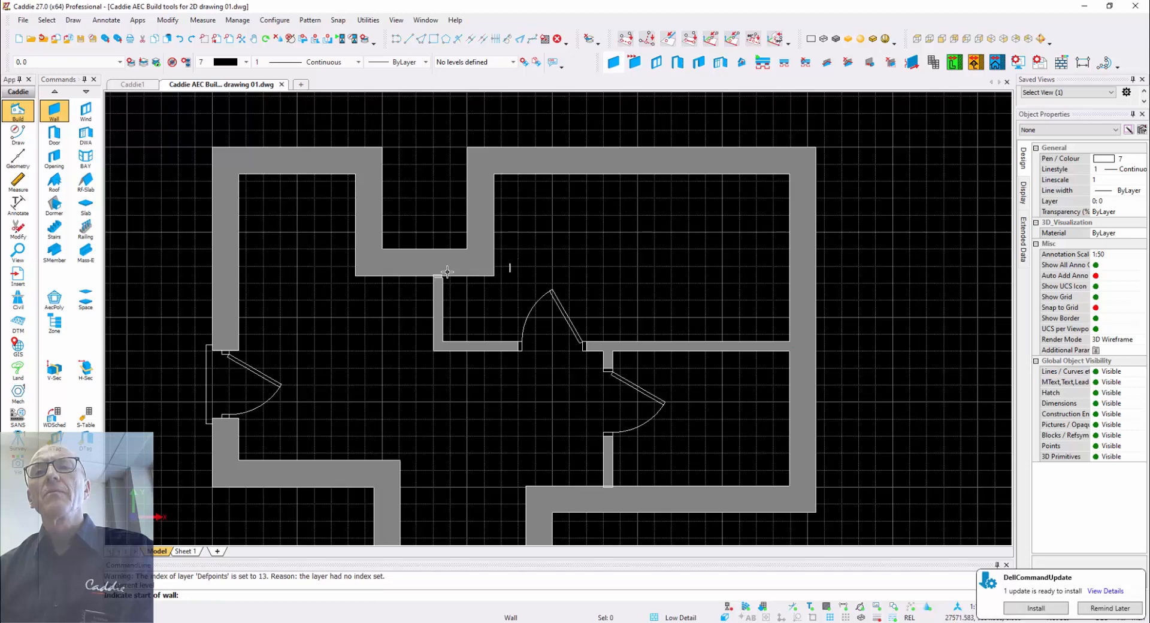
Draw the stud wall from the recess's lower-right corner about 1900 mm right, then up to the inner face of the upper exterior wall
scroll(447, 272, "up", 3)
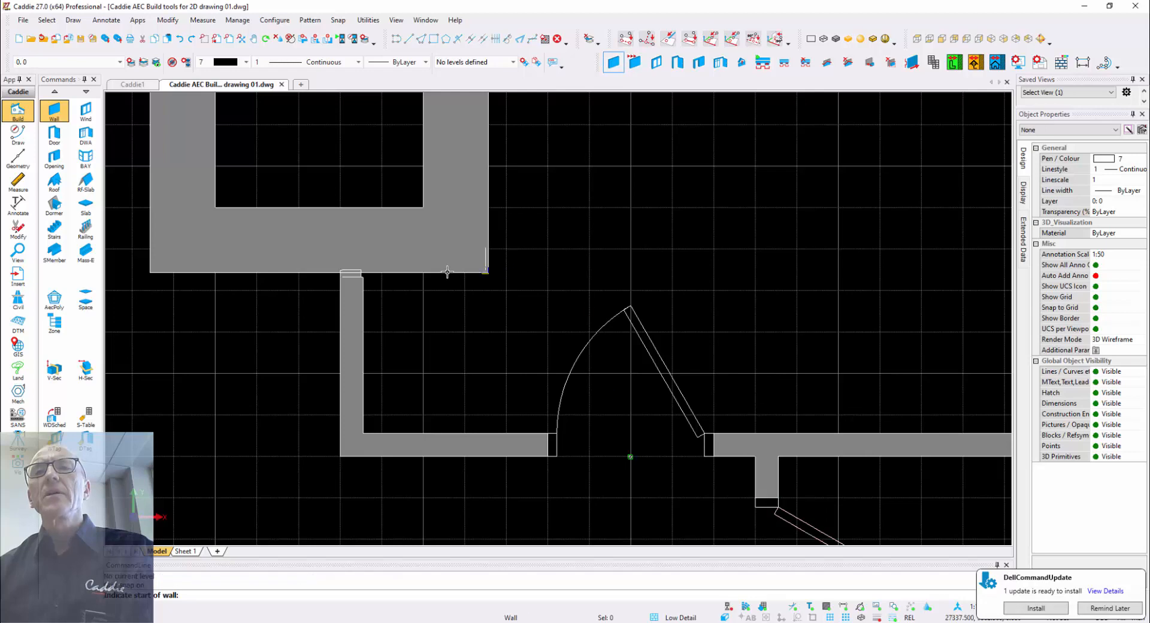
left_click(486, 269)
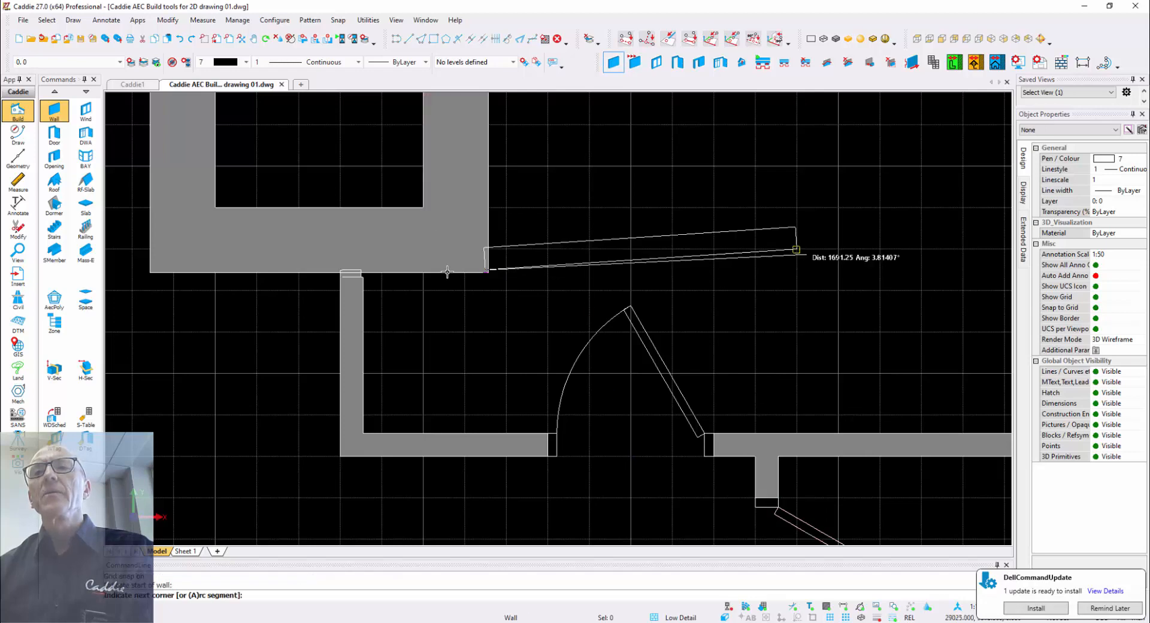
scroll(833, 270, "down", 1)
left_click(833, 269)
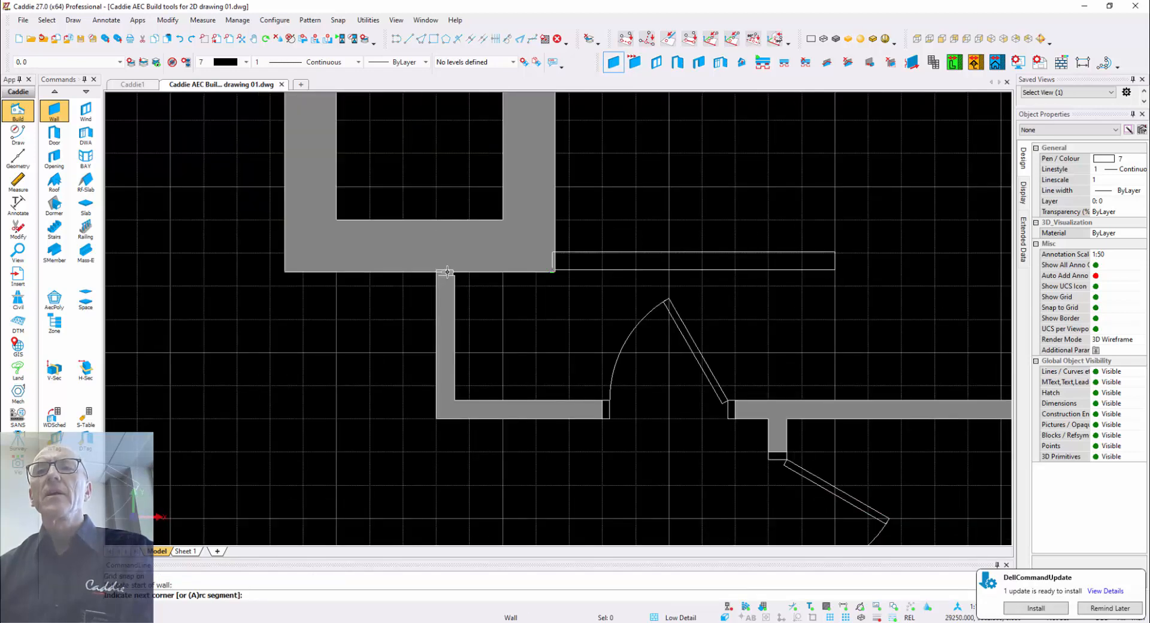
middle_click_drag(851, 237, 667, 370)
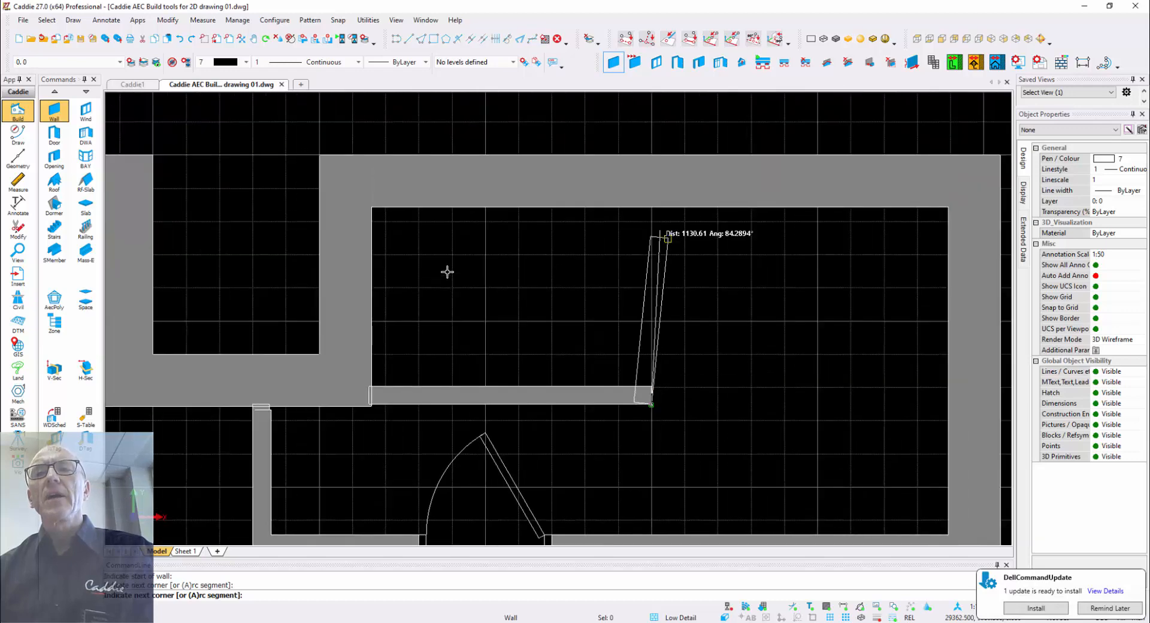
left_click(652, 206)
right_click(717, 316)
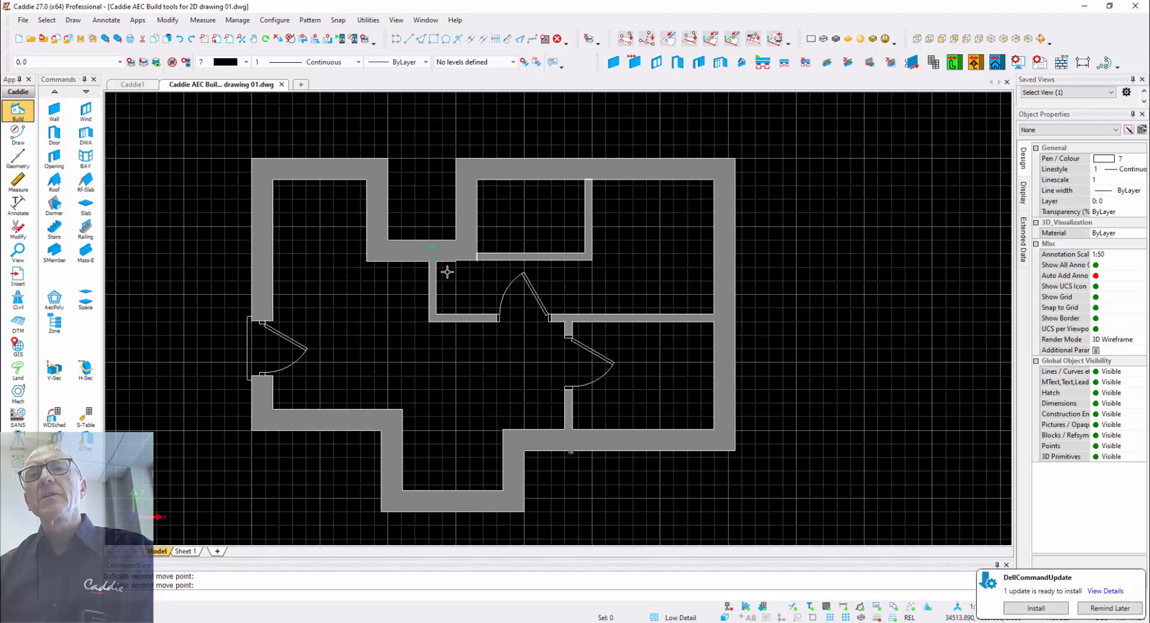
Display the plan in Medium Detail and then High Detail to compare how the wall layers are shown
left_click(679, 617)
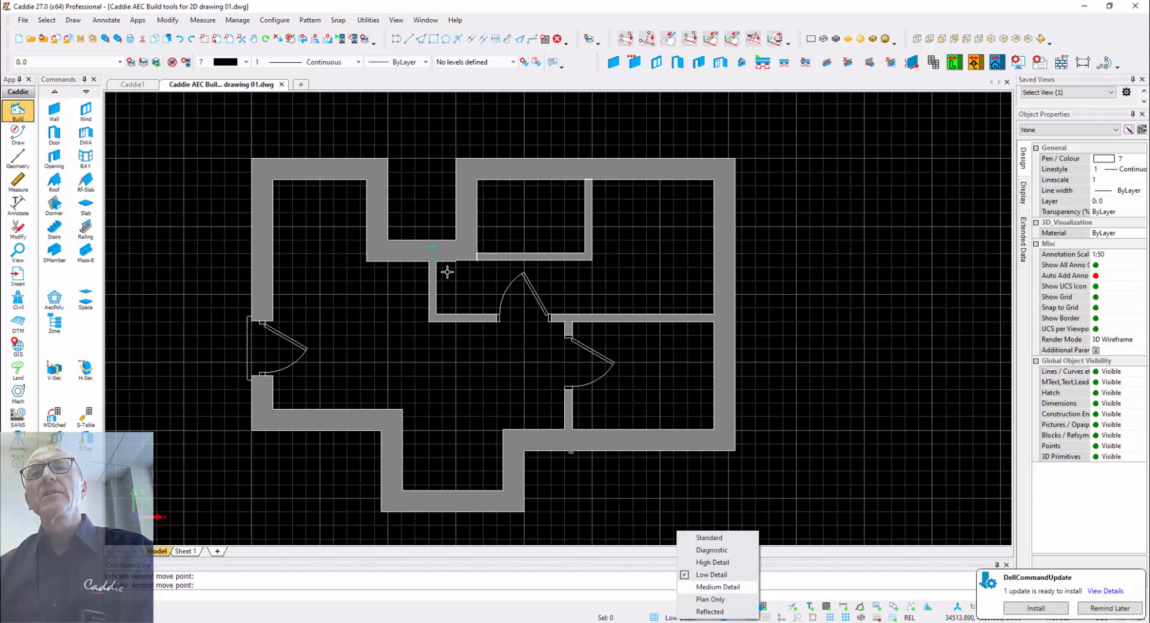
left_click(717, 586)
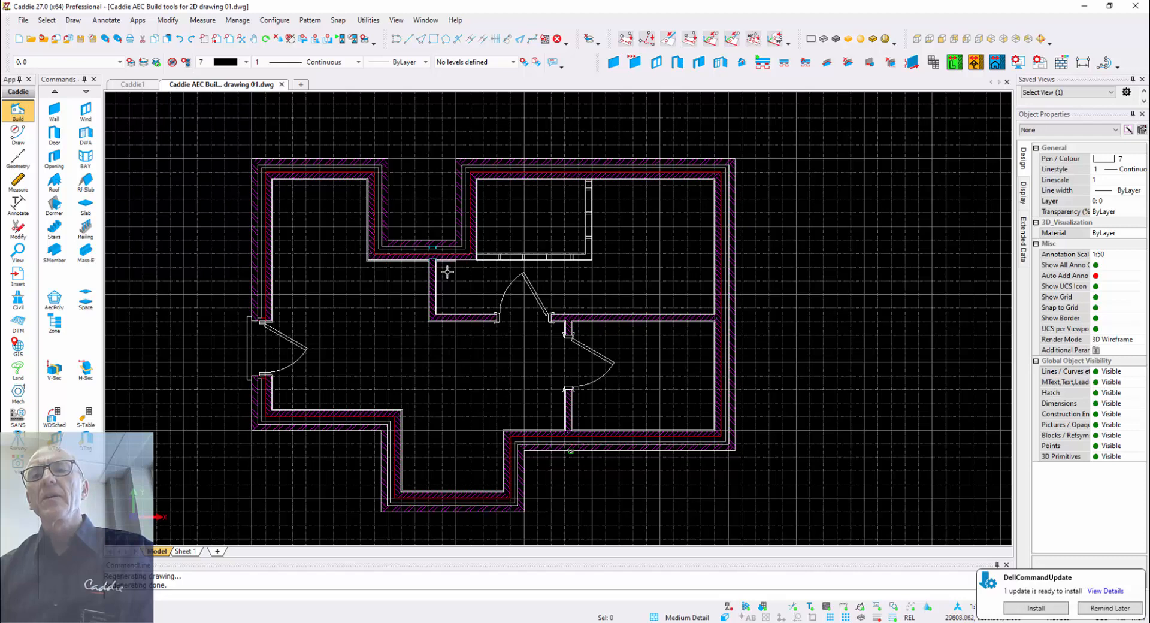
left_click(687, 617)
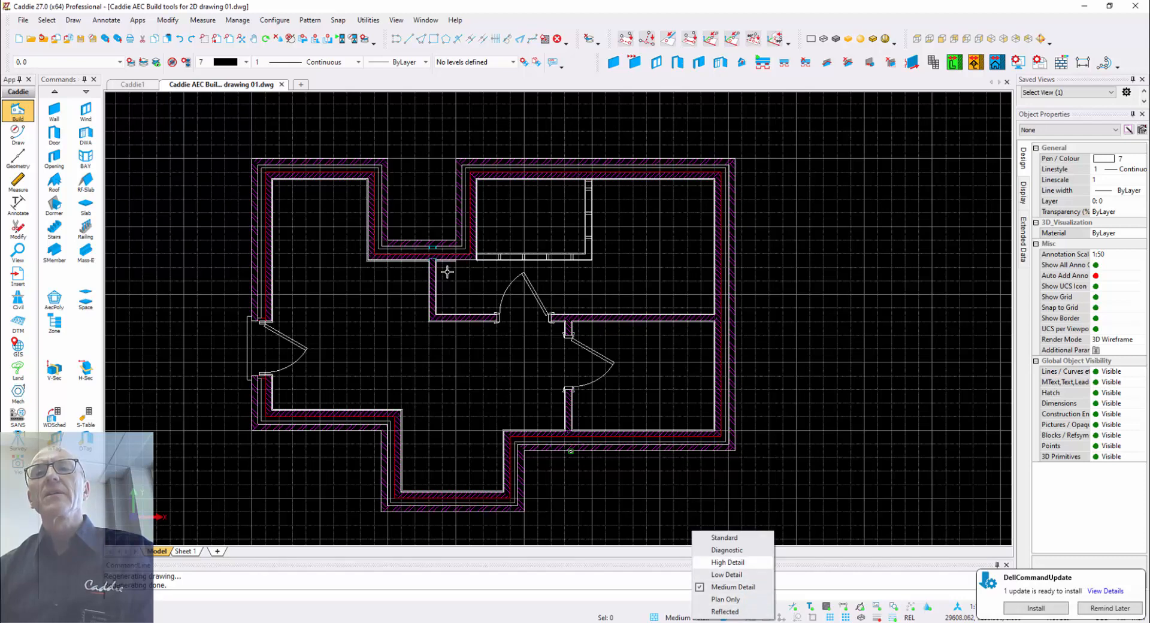
left_click(718, 574)
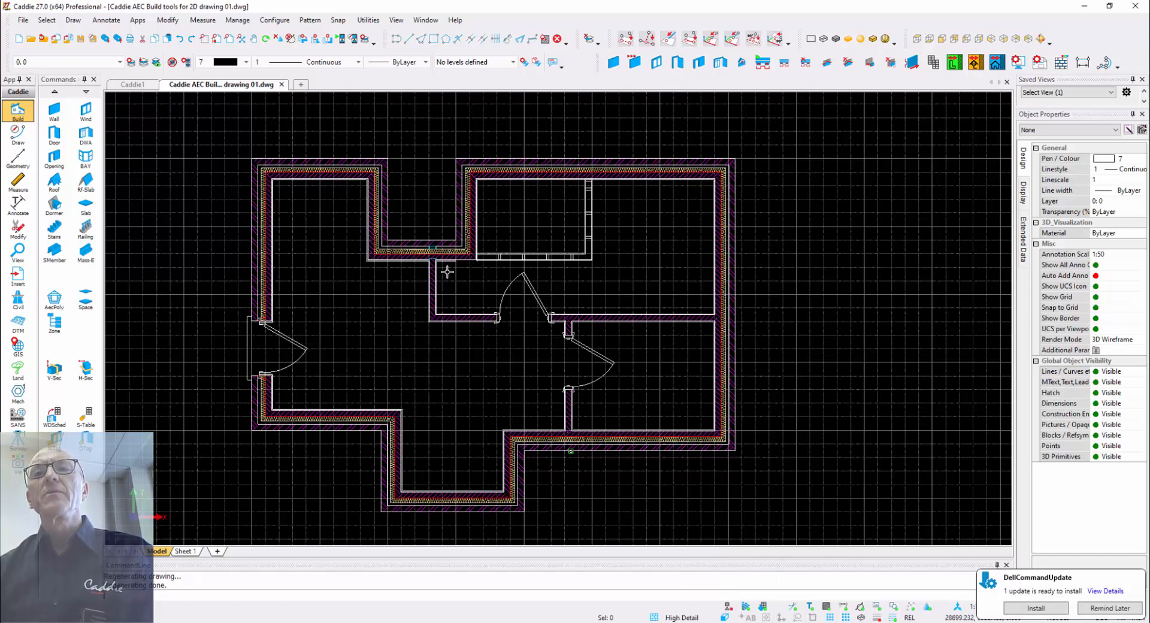
Extend the horizontal stud wall's right end to the right exterior wall and pull its left end back to the vertical stud wall
left_click(534, 257)
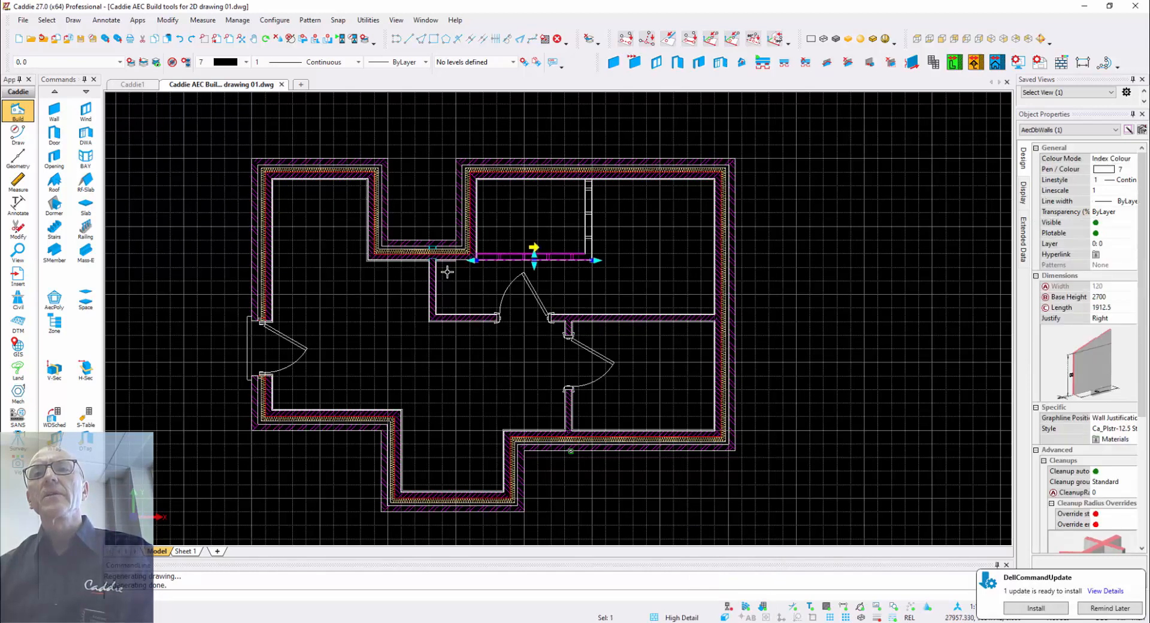
left_click(597, 260)
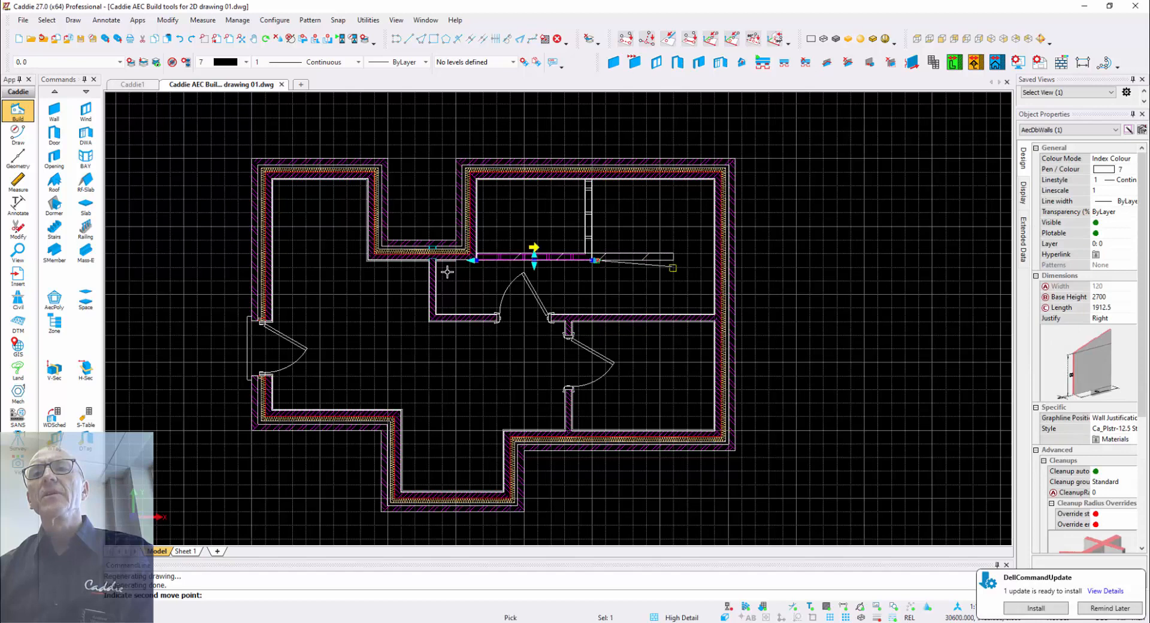
left_click(713, 268)
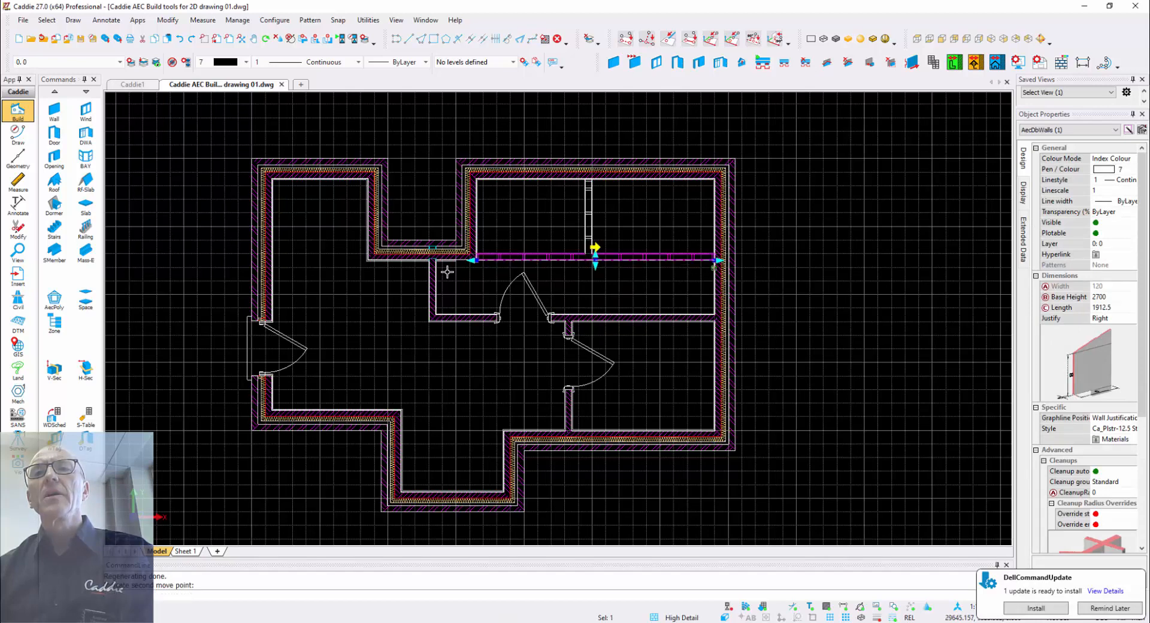
key("Escape")
left_click(472, 260)
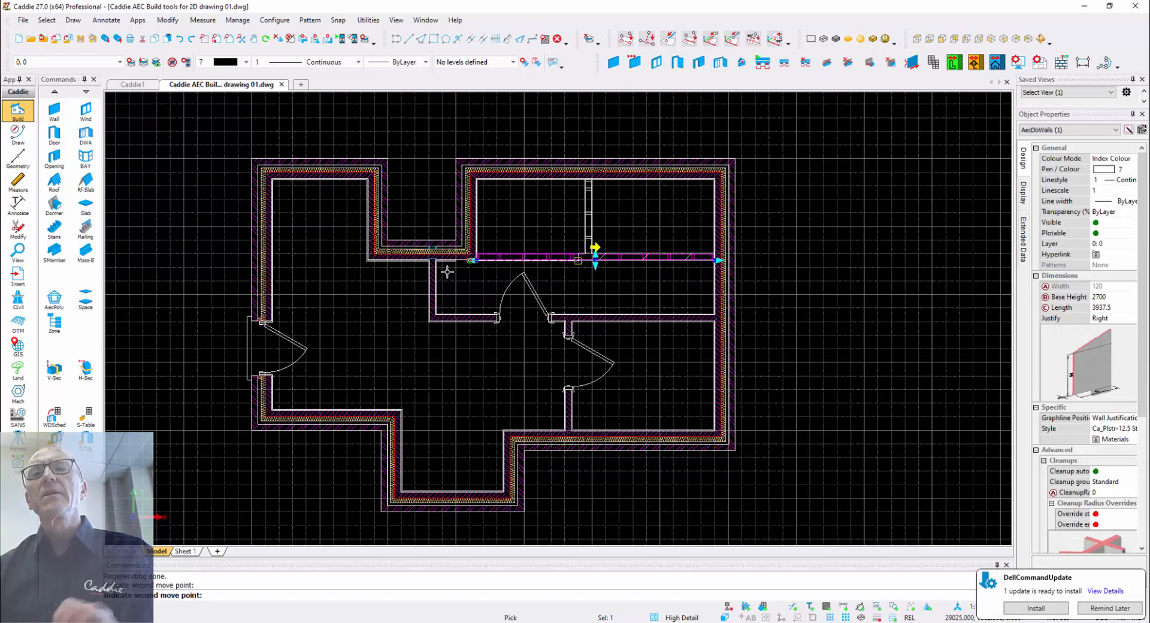
left_click(585, 260)
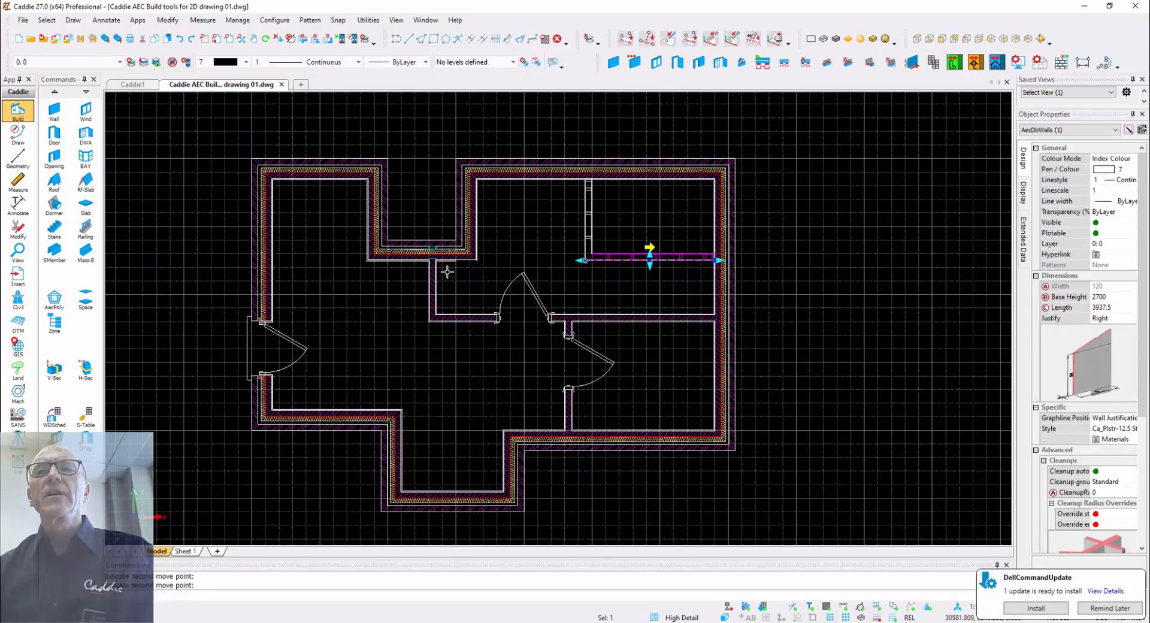
key("Escape")
Insert a 900 mm wide, 2100 high Door.Internal door in the horizontal stud wall and move it right towards the exterior wall
scroll(446, 272, "up", 3)
middle_click_drag(447, 272, 136, 330)
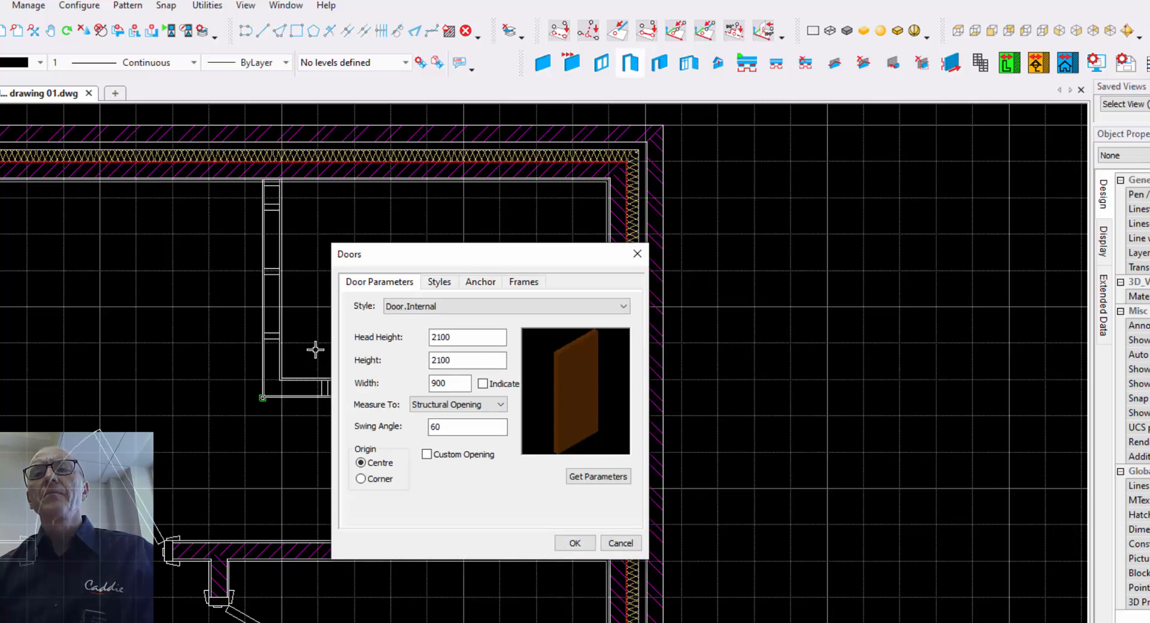
key("Return")
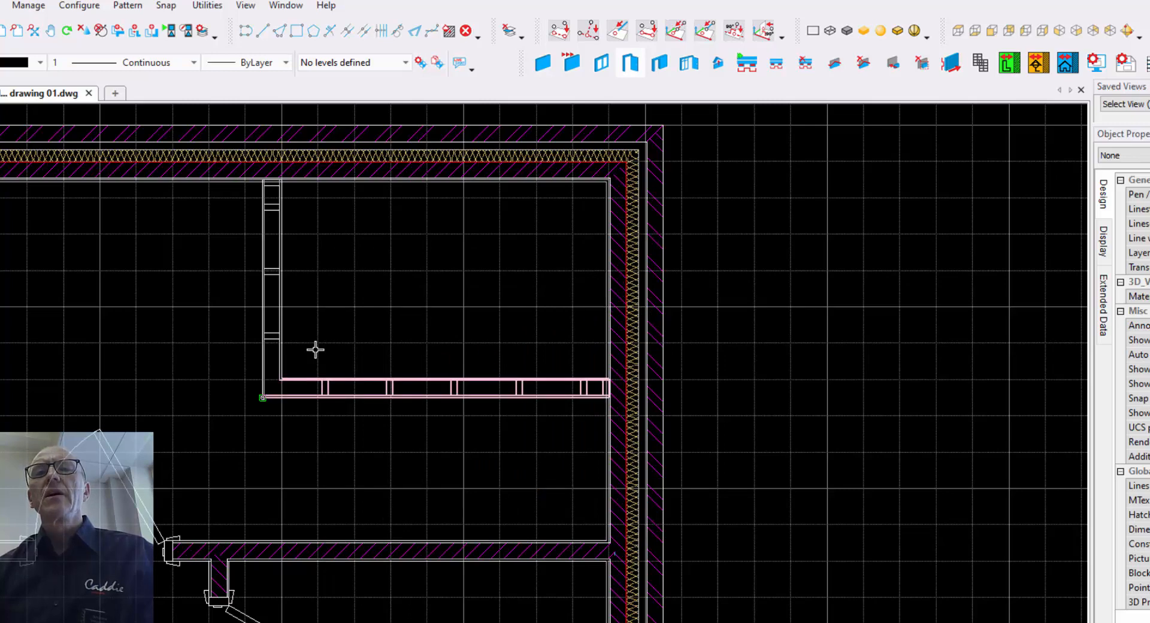
left_click(445, 380)
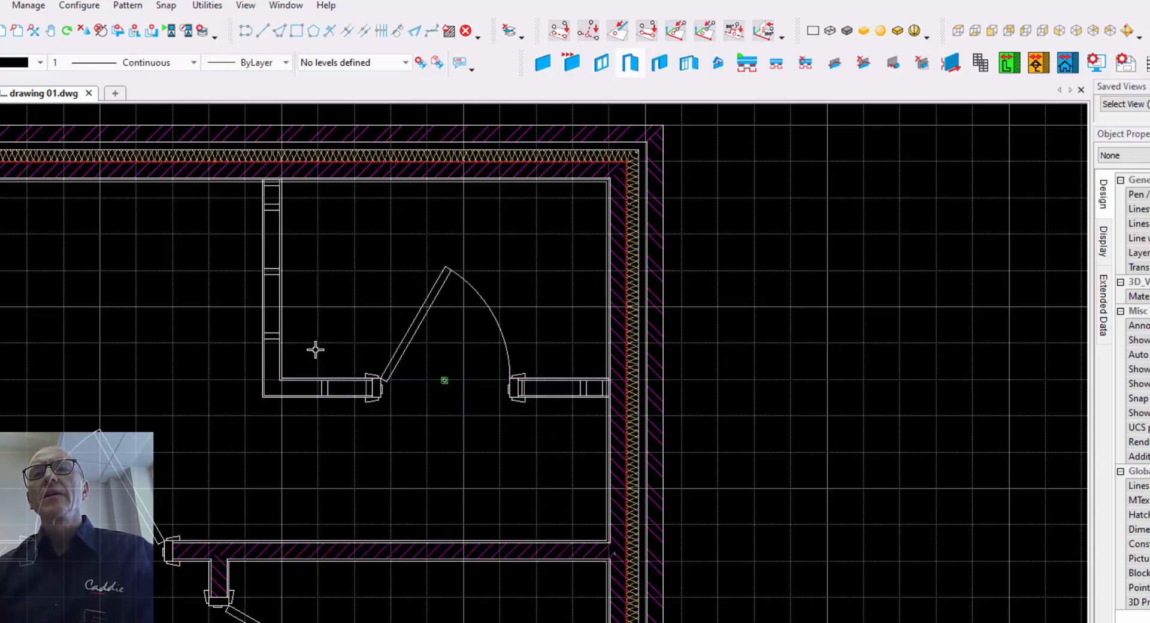
key("Escape")
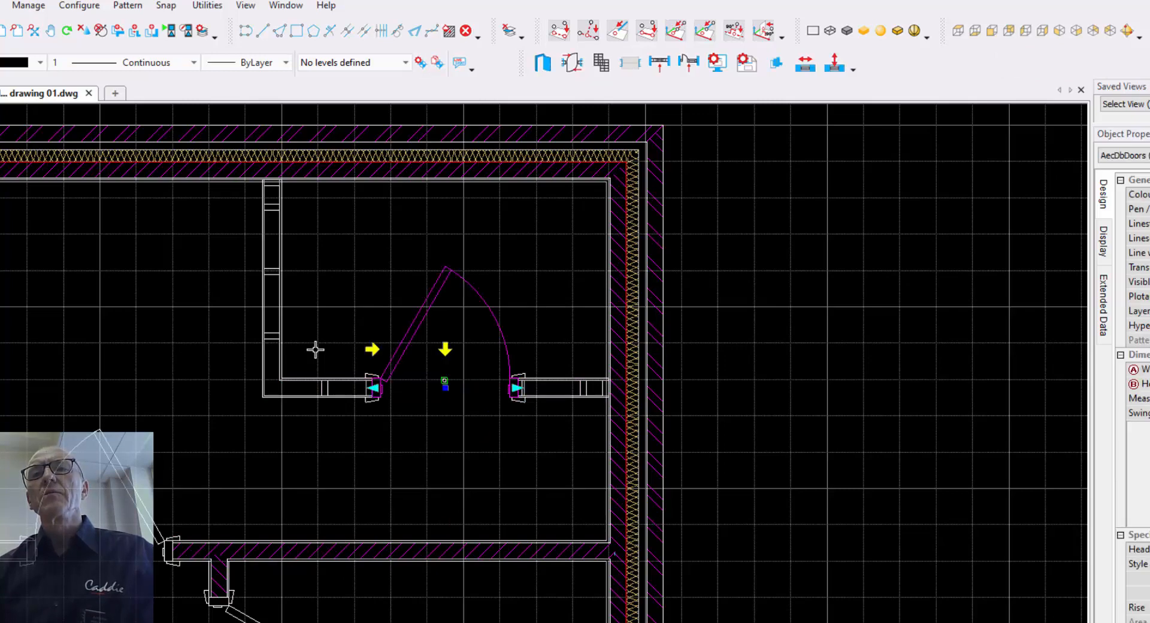
left_click_drag(444, 381, 498, 380)
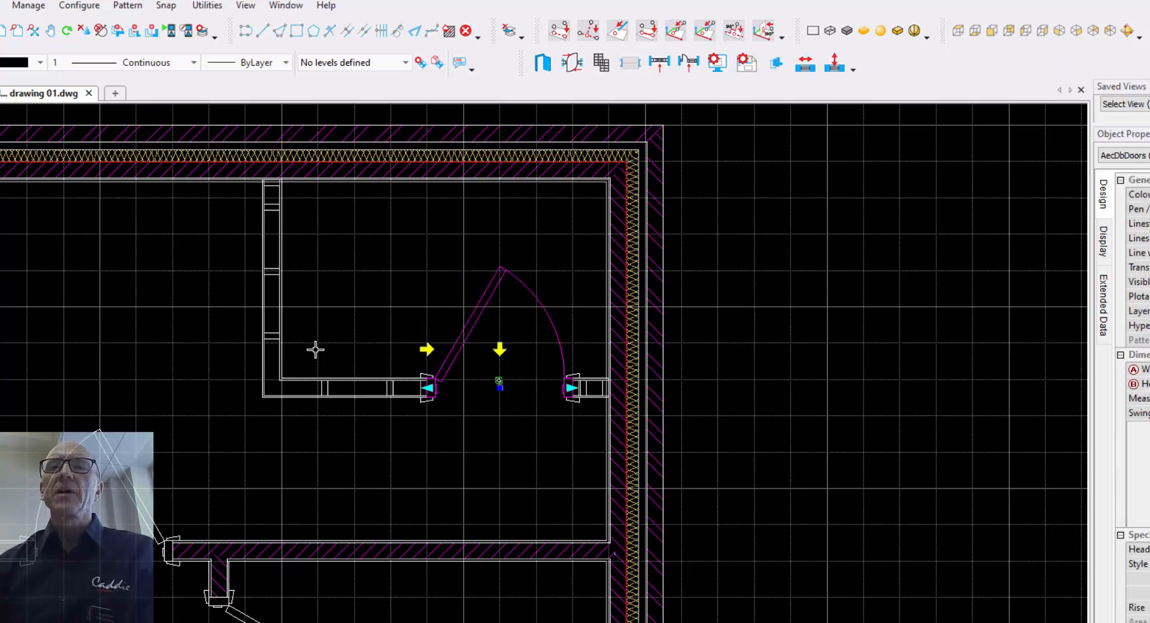
key("Escape")
Insert Ca_Standard windows, 1200 wide and 1250 high with head height 2100, three in the upper exterior walls and one beside the lower-right room
scroll(315, 350, "down", 3)
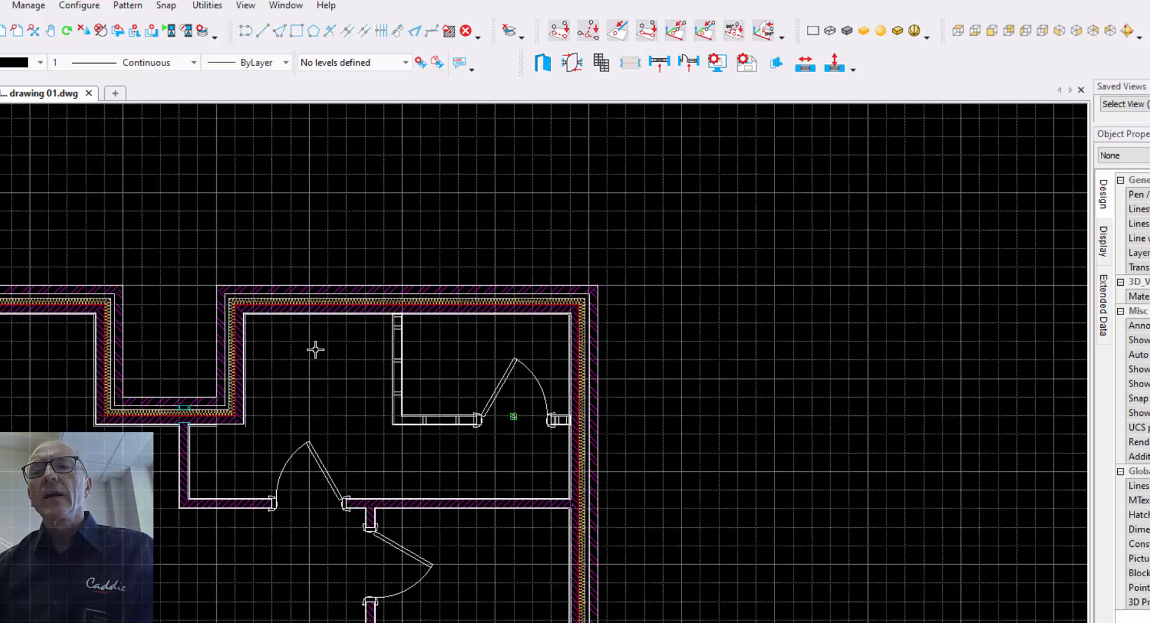
mouse_move(315, 350)
middle_mouse_down()
mouse_move(311, 255)
mouse_move(346, 258)
middle_mouse_up()
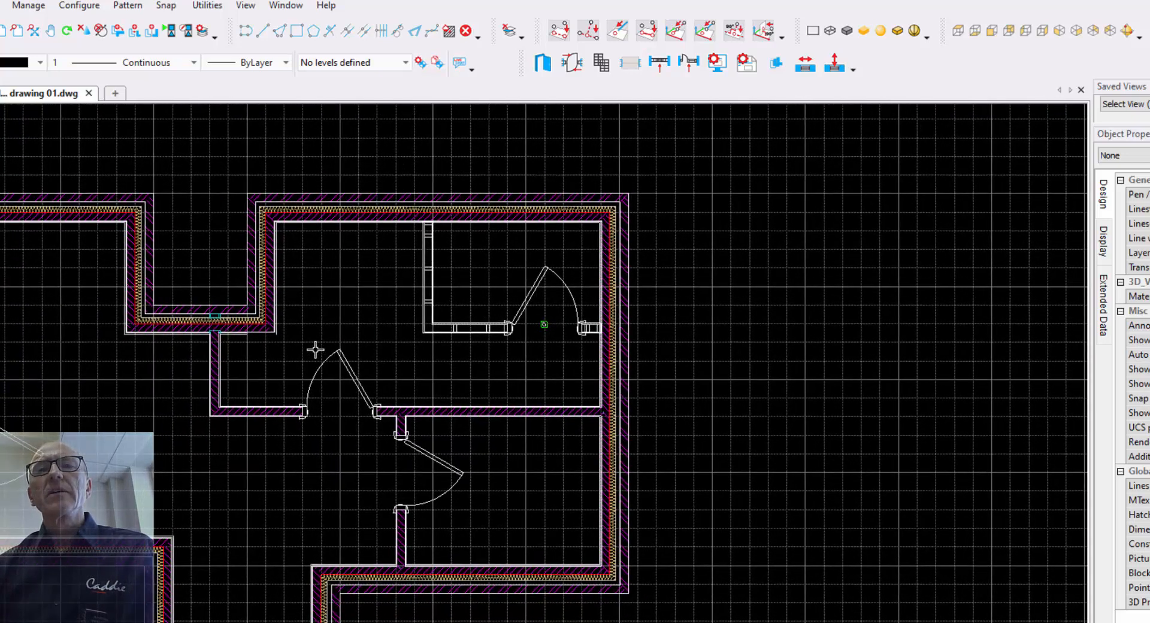
mouse_move(315, 349)
middle_mouse_down()
mouse_move(398, 363)
mouse_move(364, 345)
middle_mouse_up()
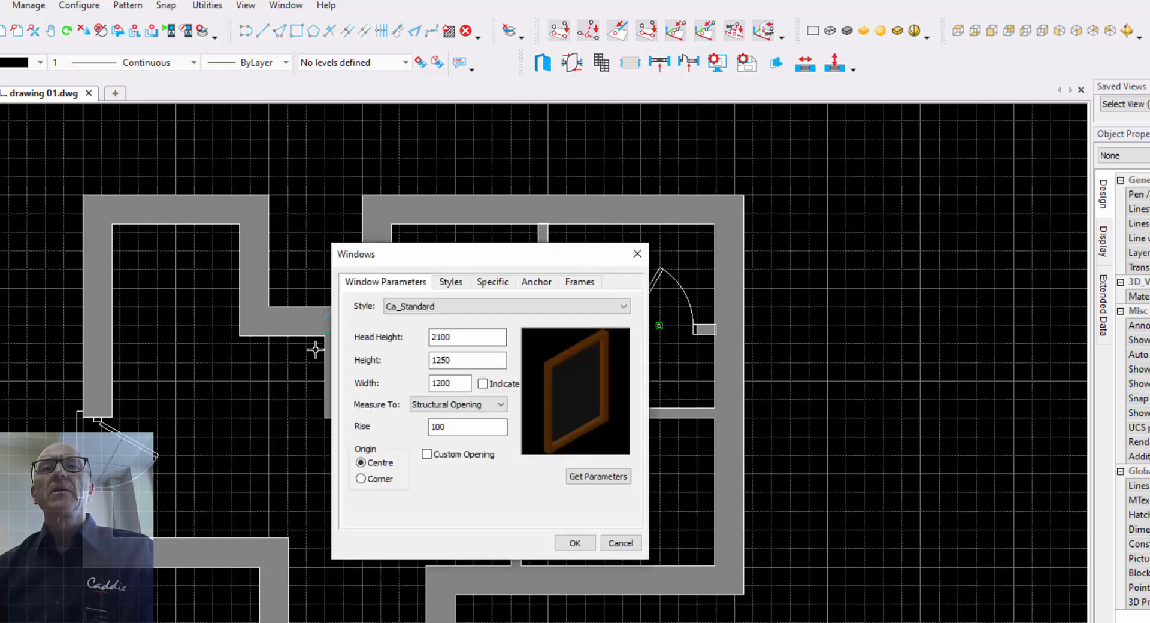
left_click(575, 543)
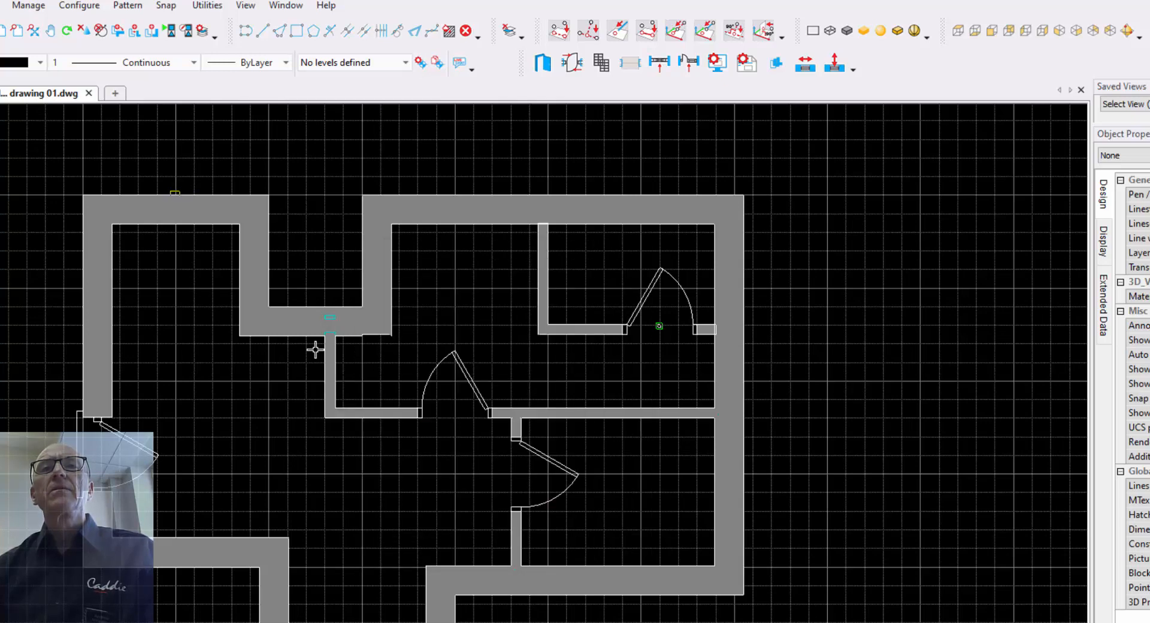
left_click(174, 197)
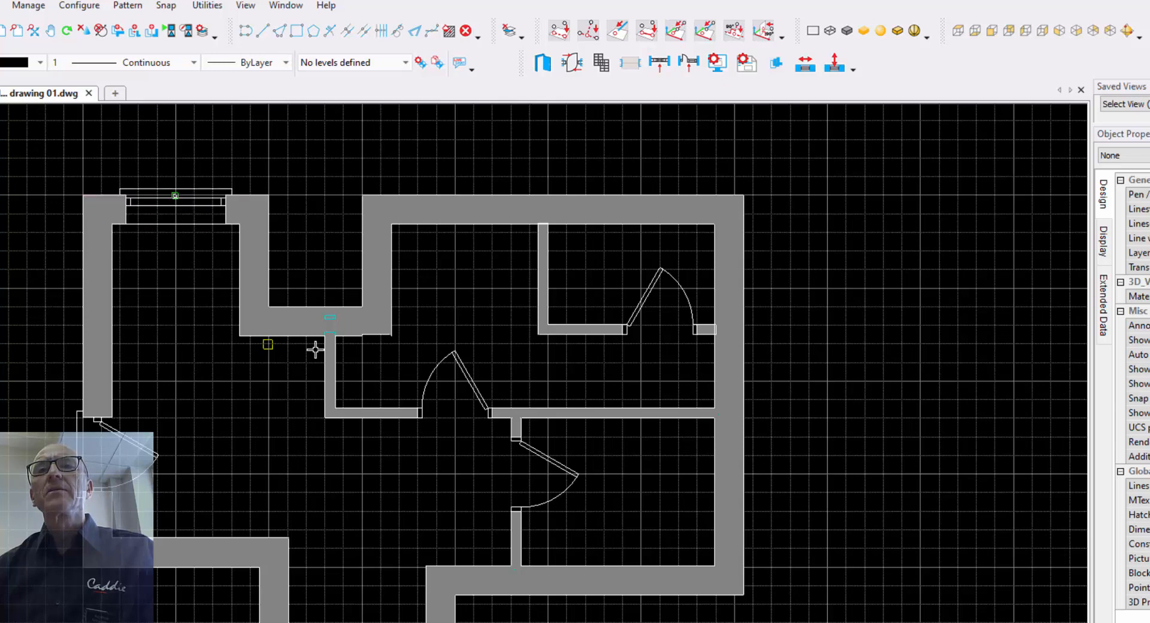
left_click(454, 195)
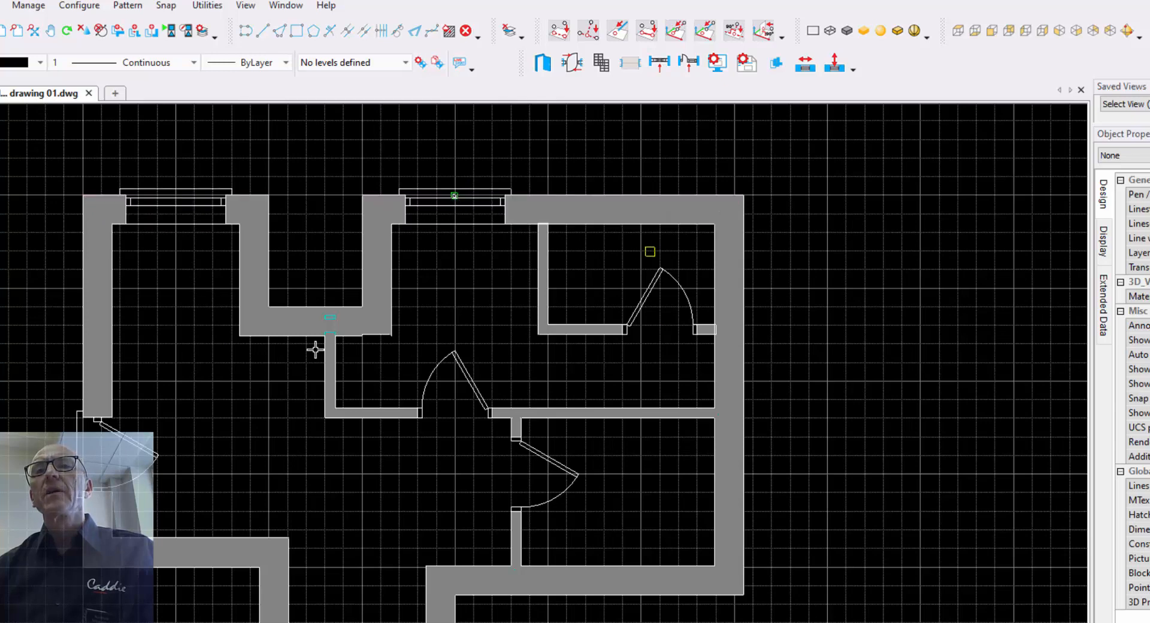
left_click(640, 195)
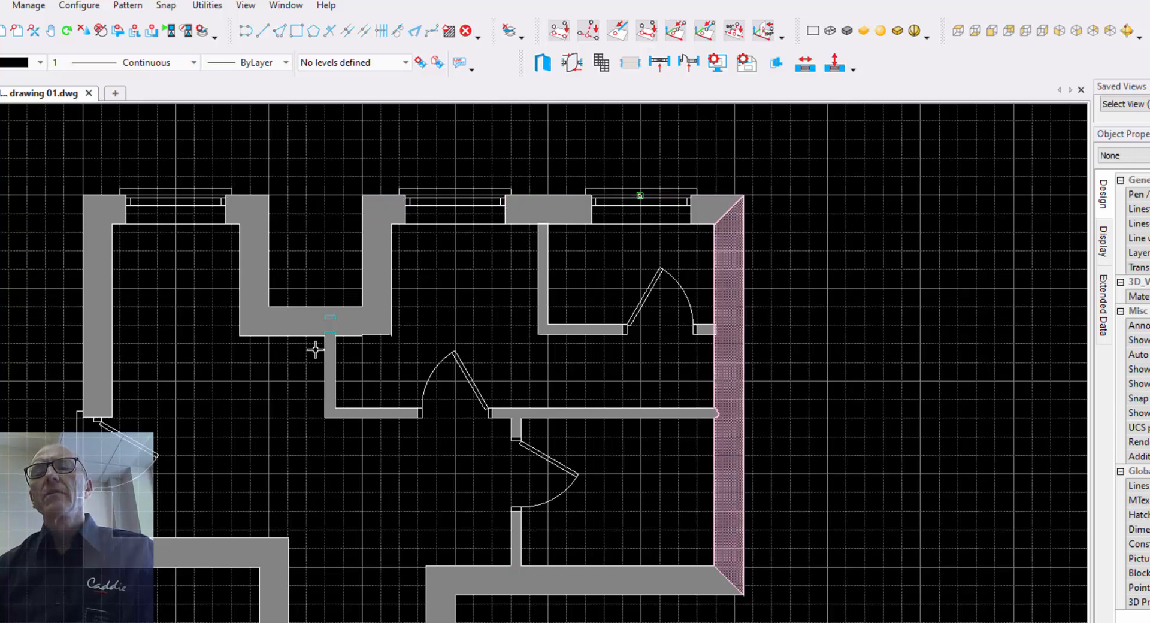
left_click(752, 492)
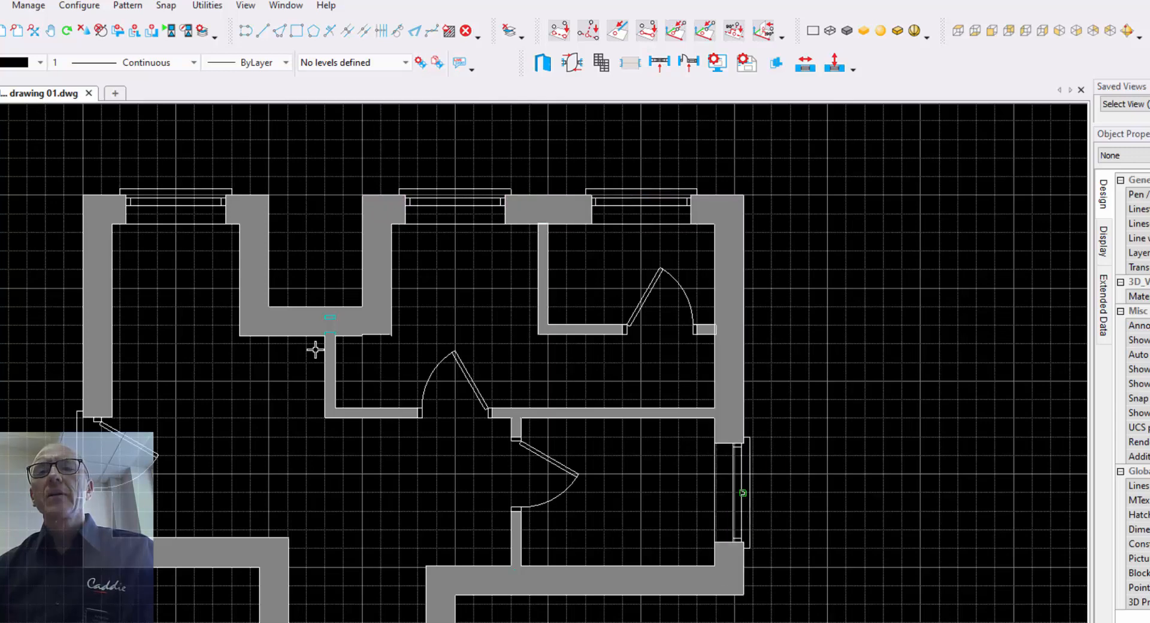
Insert more Ca_Standard windows in the lower-right room's lower wall, the lower-left exterior wall and the lower projection's end wall
left_click(631, 596)
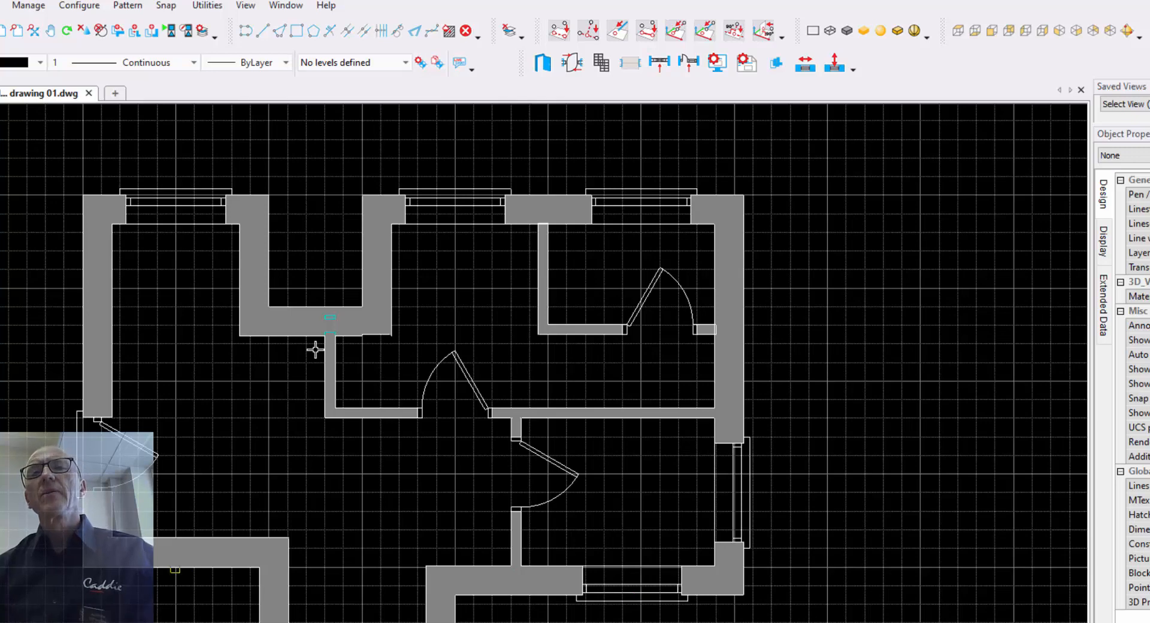
left_click(175, 568)
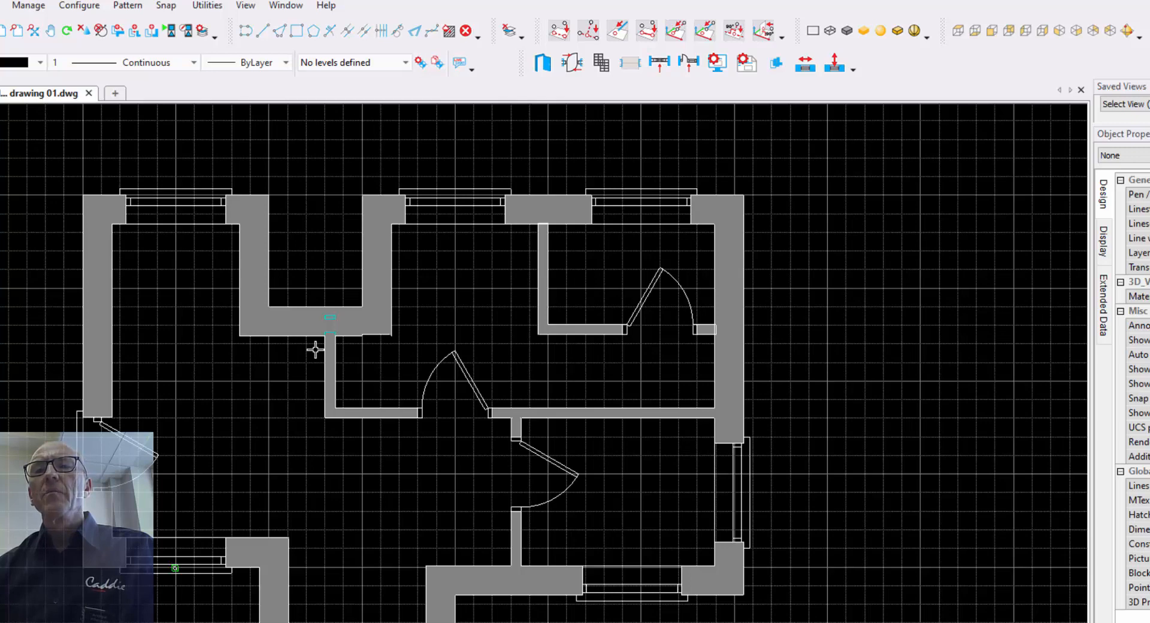
Move the window in the lower-right room's lower wall to the left and stretch its right end to about 1838 mm width
scroll(315, 349, "up", 3)
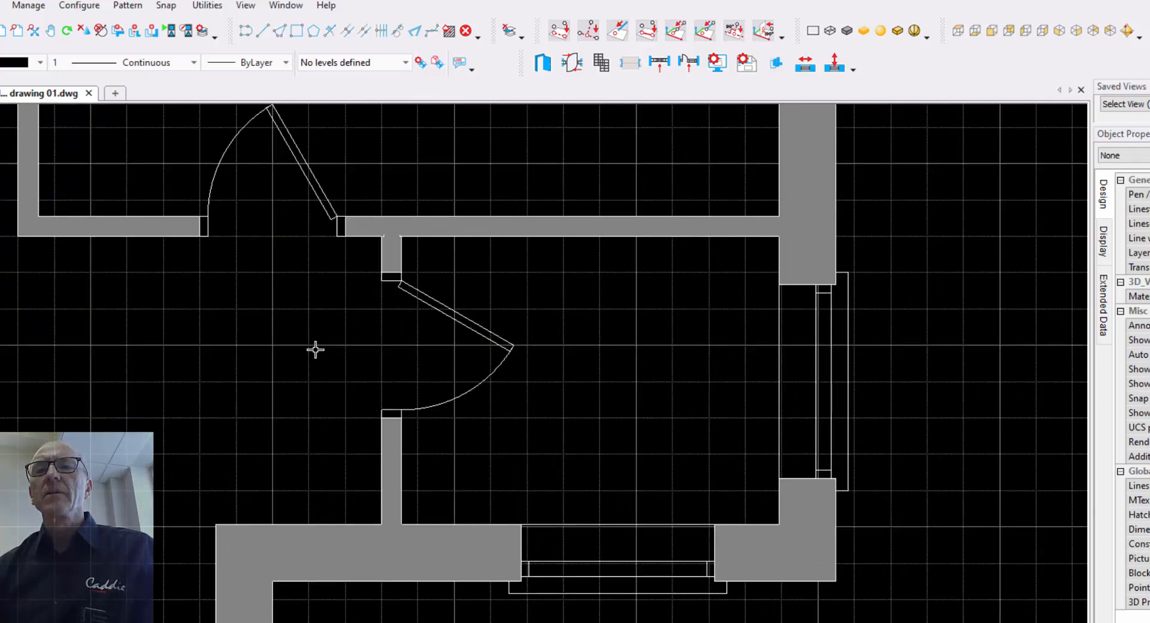
left_click(617, 568)
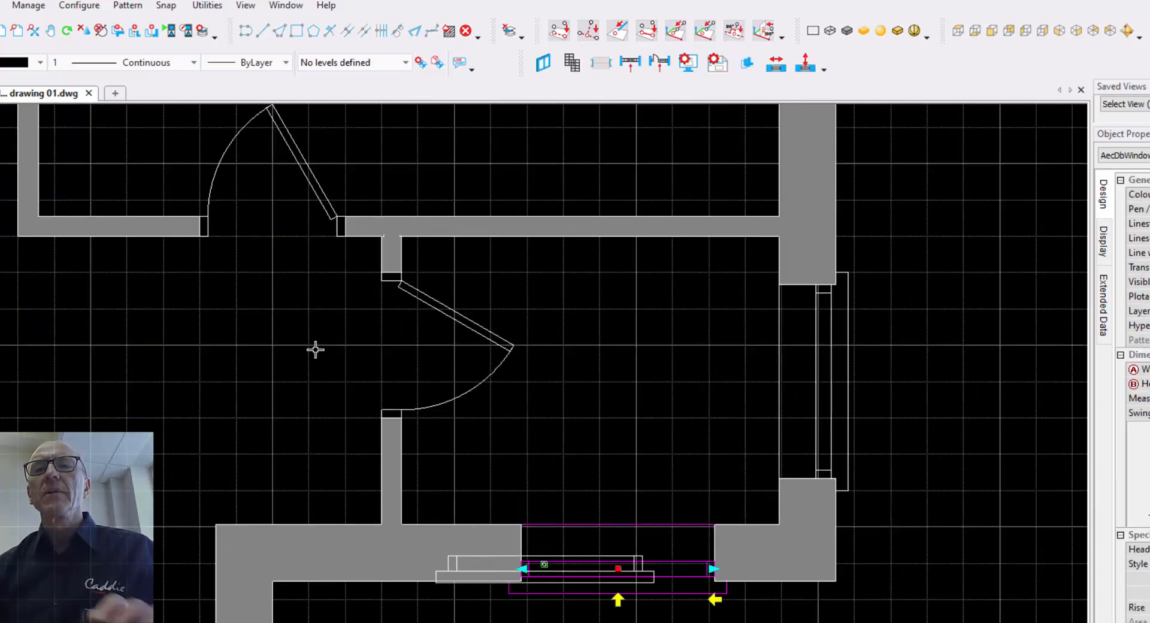
left_click(544, 564)
scroll(315, 349, "down", 2)
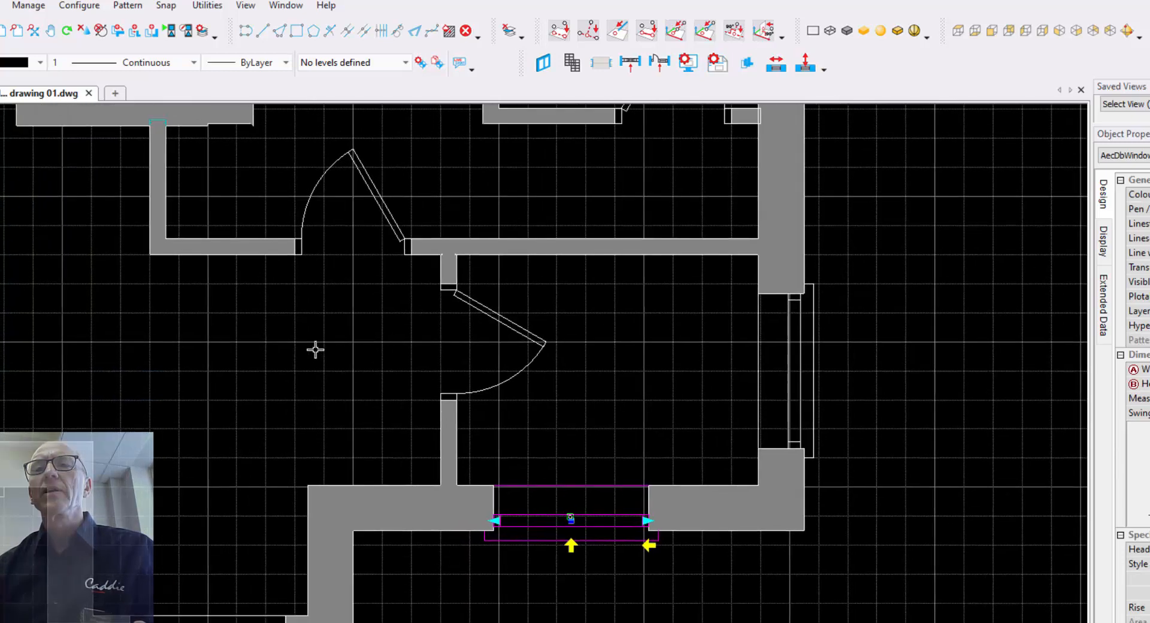
left_click(640, 507)
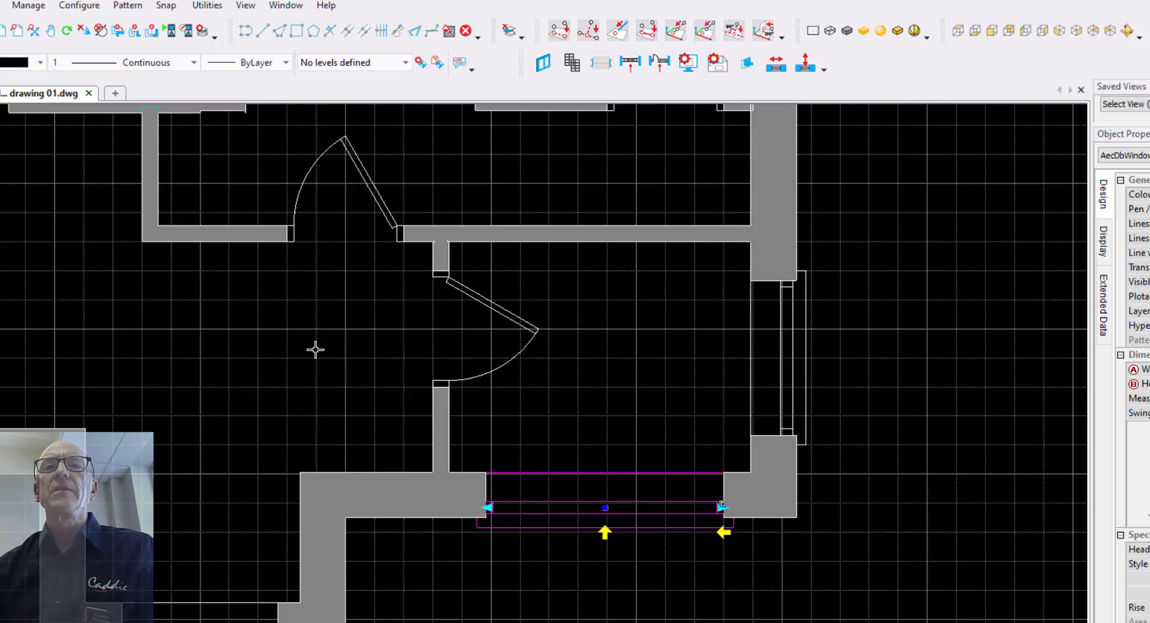
key("Escape")
scroll(316, 349, "down", 2)
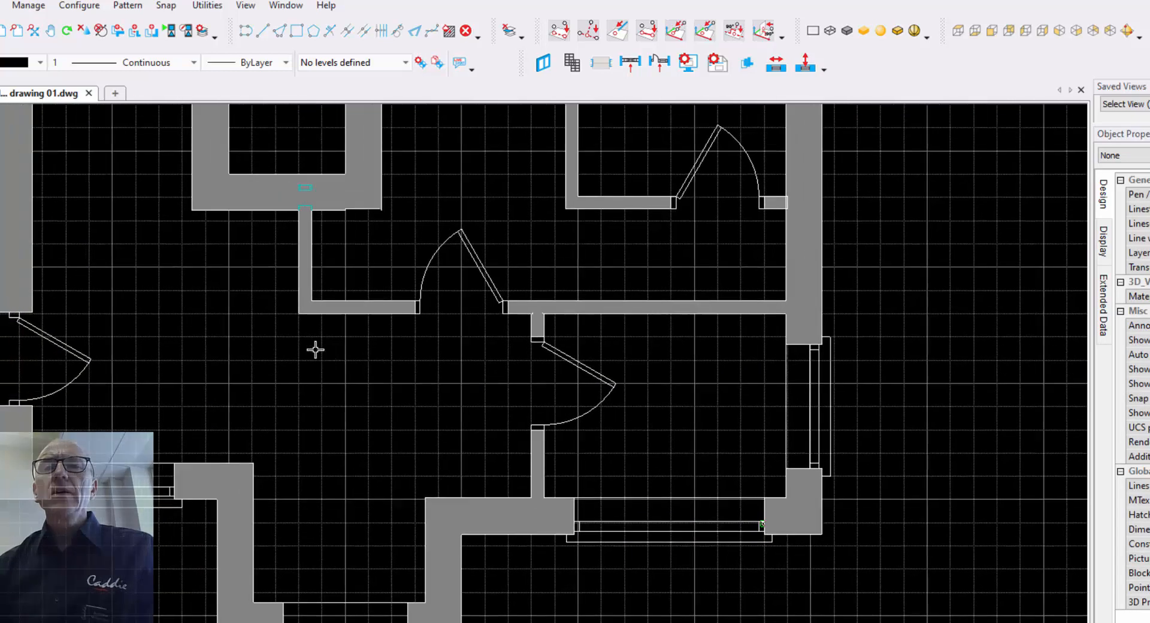
Dimension the lower-right exterior wall with the Dimensions (3) style and place the dimension below the lower projection
mouse_move(315, 350)
middle_mouse_down()
mouse_move(327, 357)
mouse_move(310, 298)
middle_mouse_up()
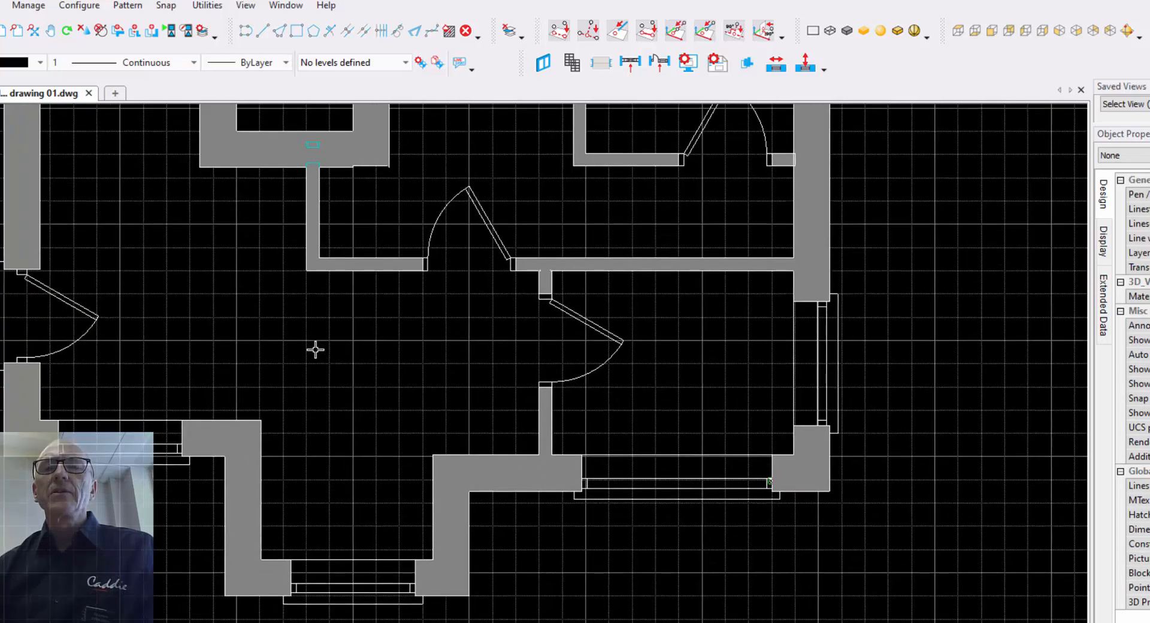
middle_click_drag(316, 349, 310, 312)
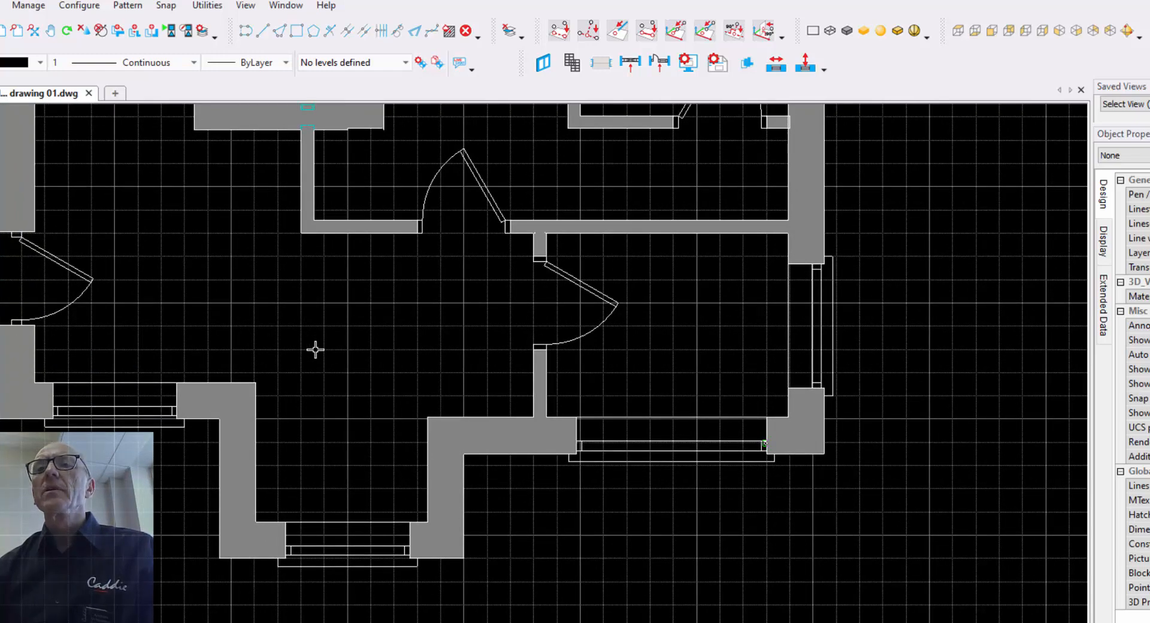
left_click(765, 443)
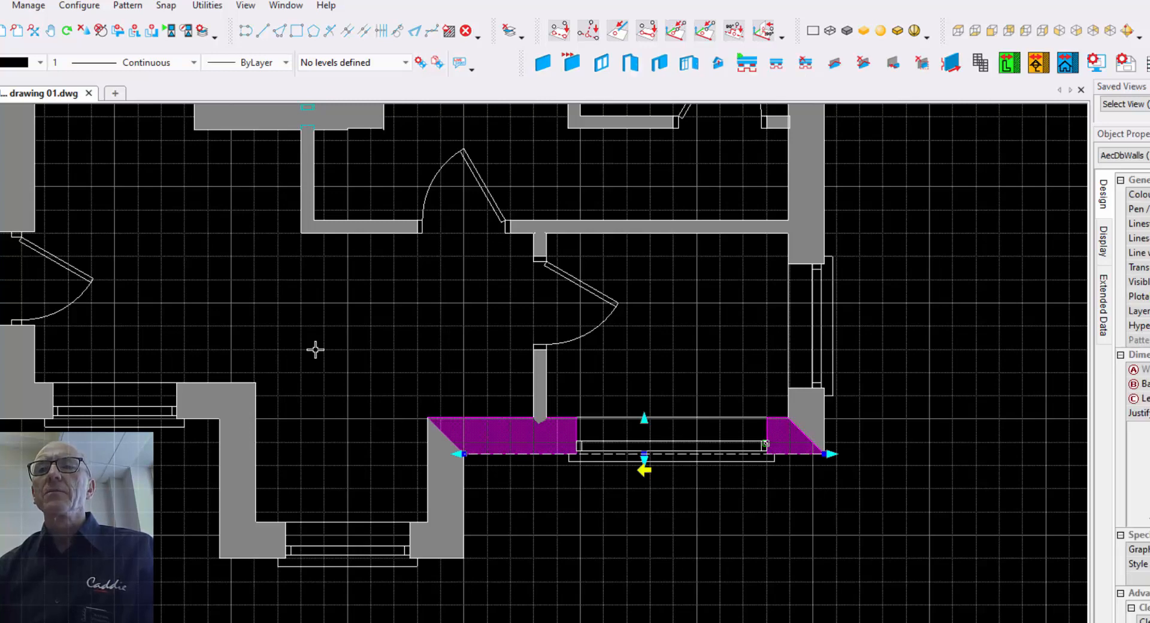
left_click(825, 453)
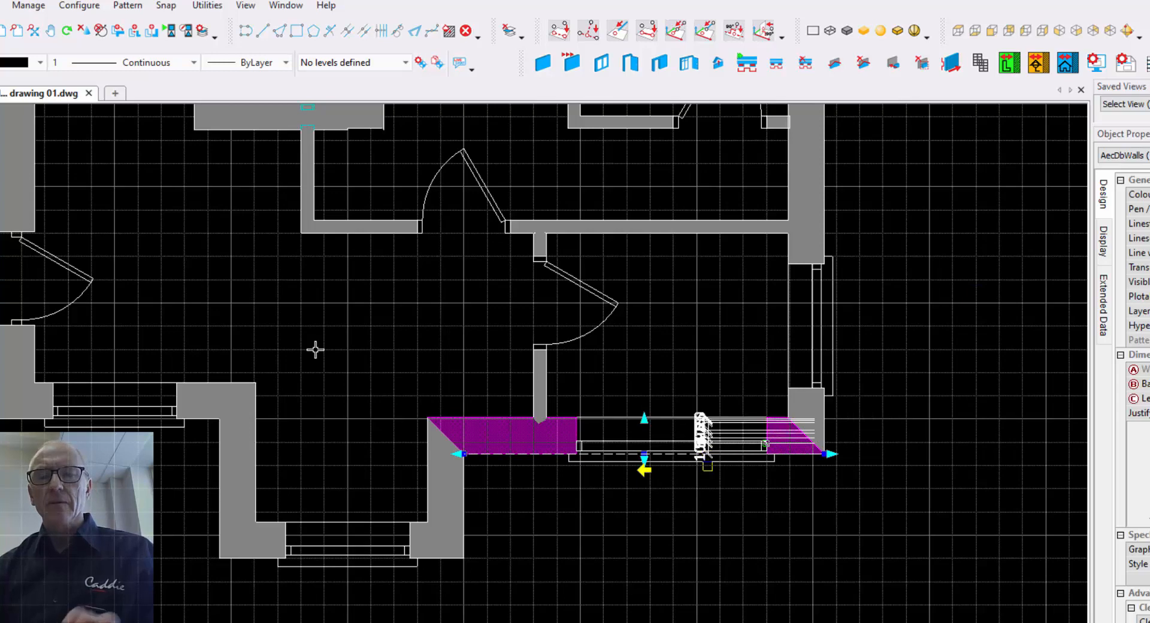
left_click(684, 502)
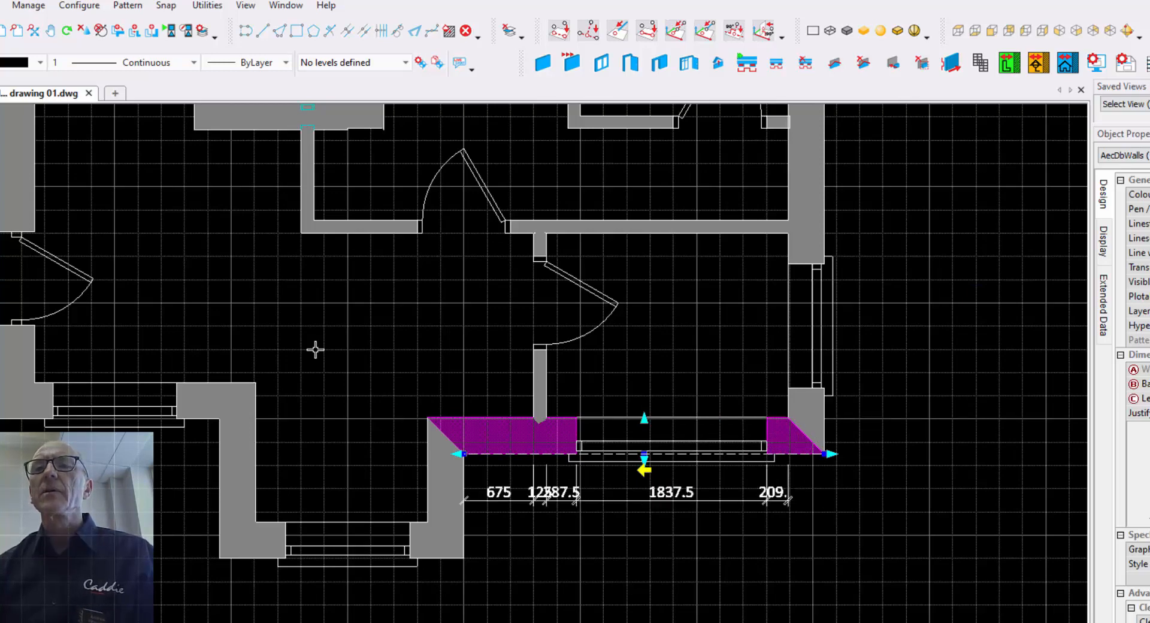
right_click(665, 501)
left_click(719, 549)
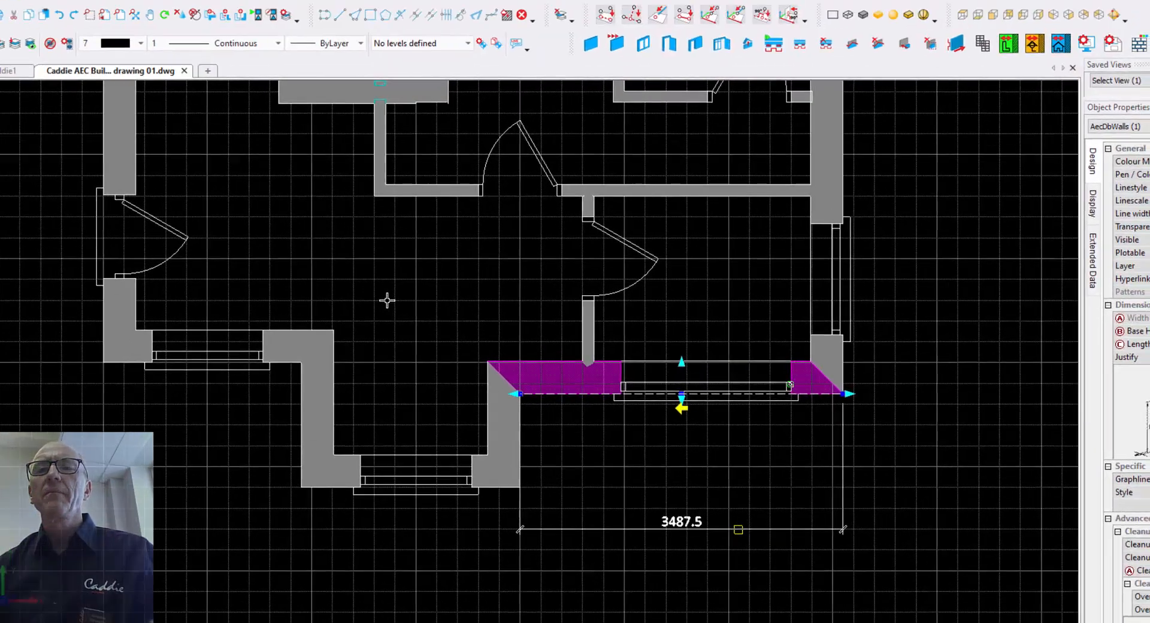
left_click(773, 421)
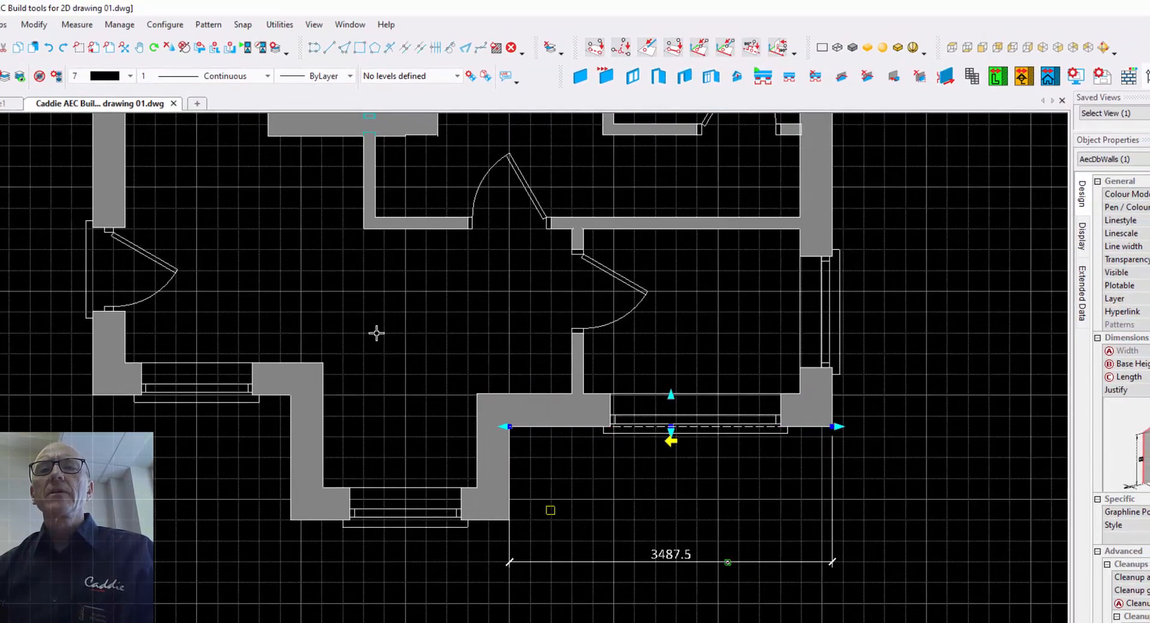
key("Escape")
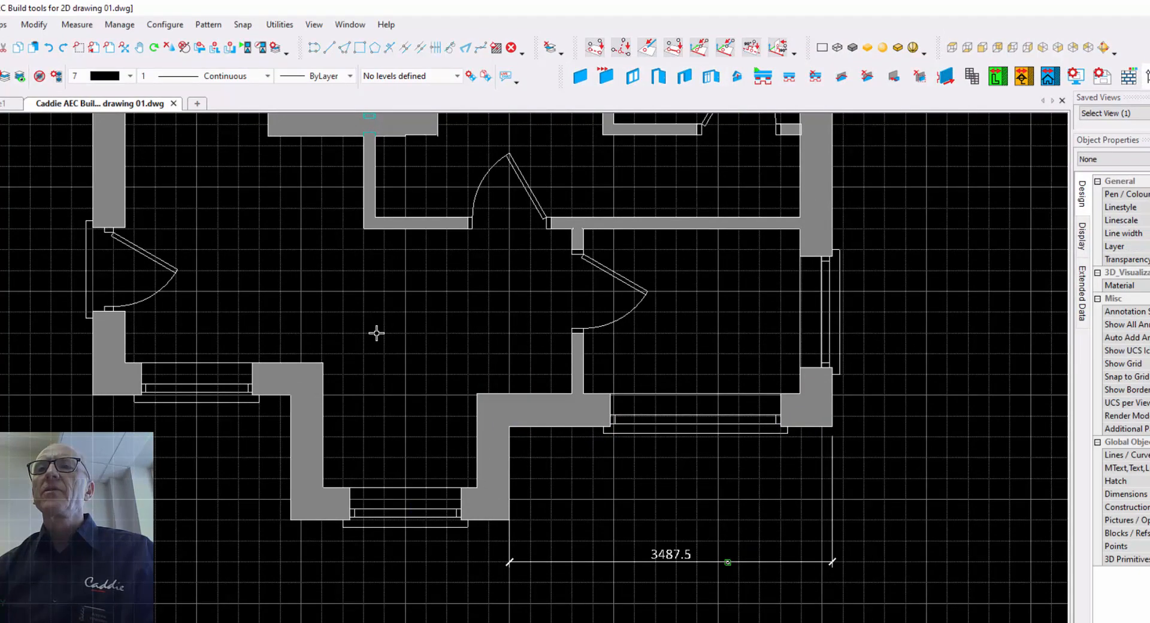
Add the other lower exterior walls to the lower dimension so that it spans the building's full width
left_click(728, 562)
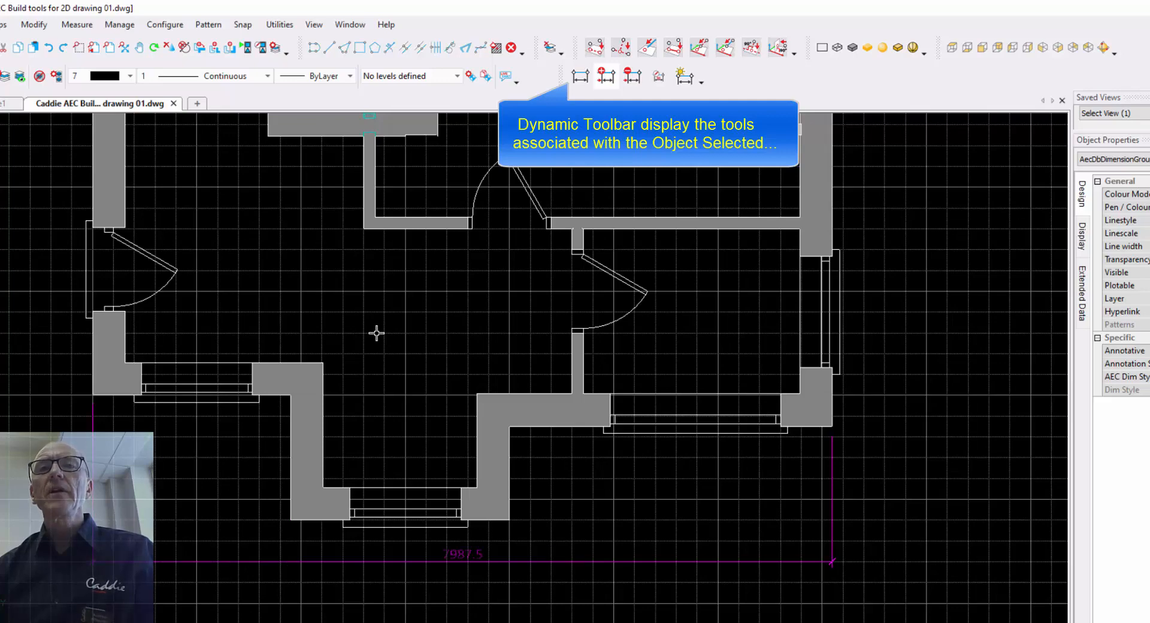
mouse_move(376, 333)
middle_mouse_down()
mouse_move(461, 394)
mouse_move(487, 442)
middle_mouse_up()
key("Escape")
scroll(376, 333, "down", 1)
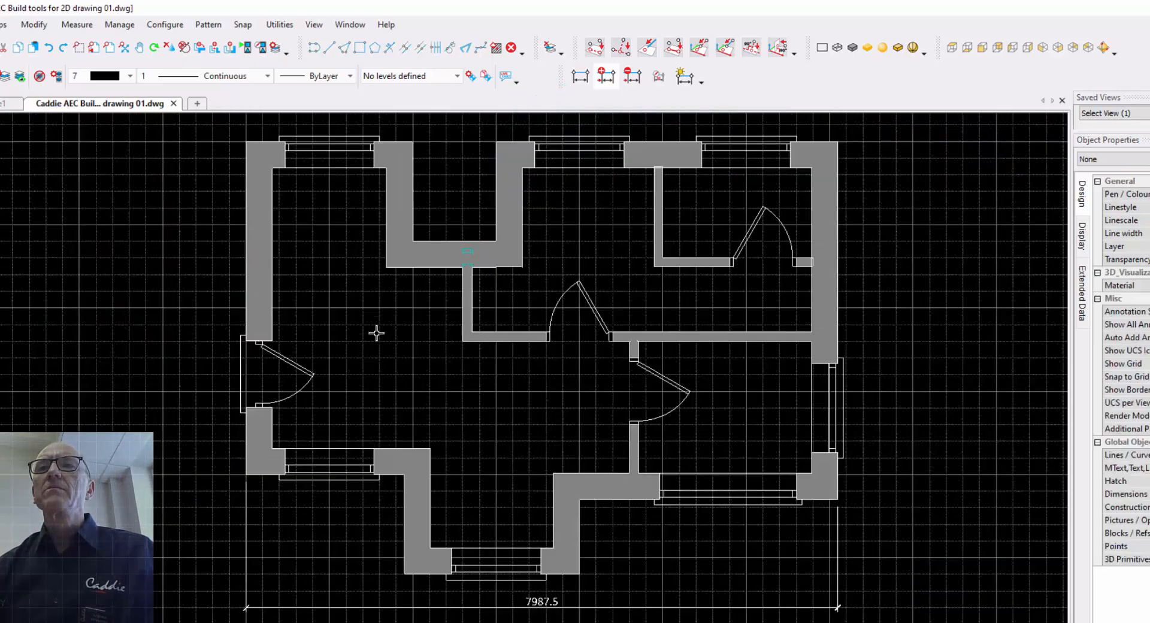
Dimension the left exterior wall with the Dimensions (3) style and place the dimension outside the wall
left_click(259, 300)
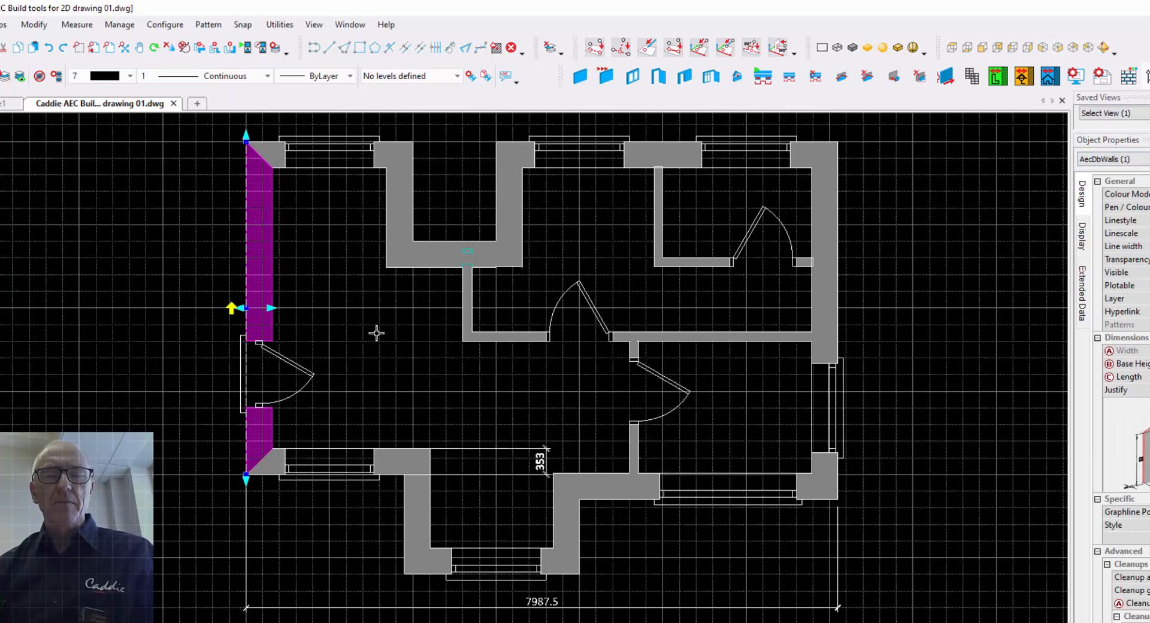
left_click(212, 292)
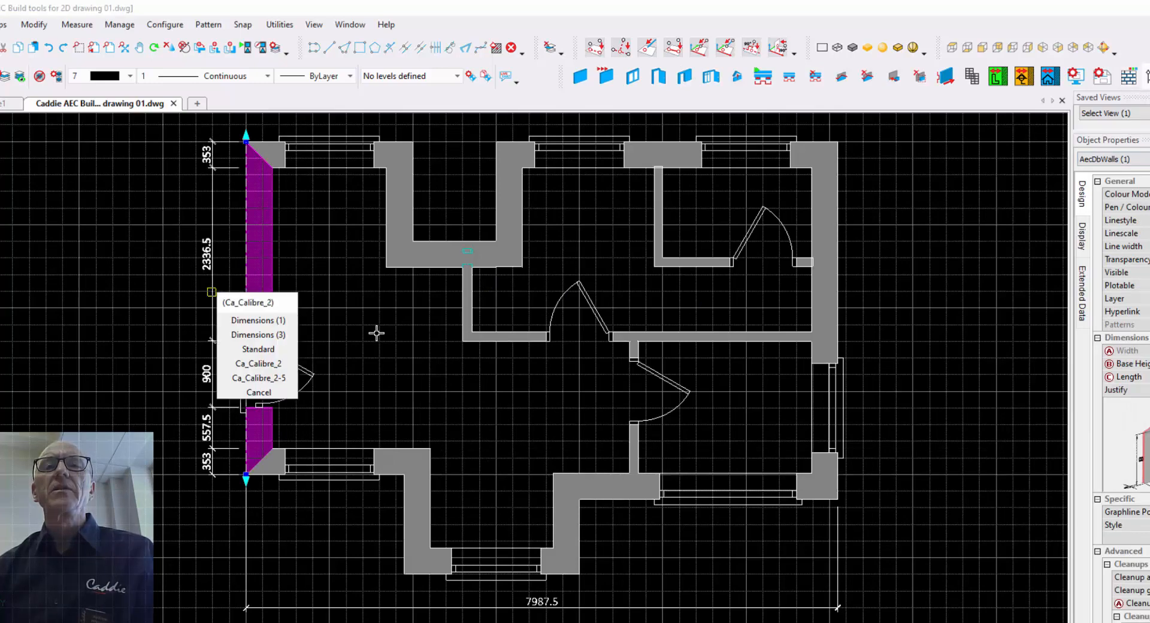
left_click(258, 334)
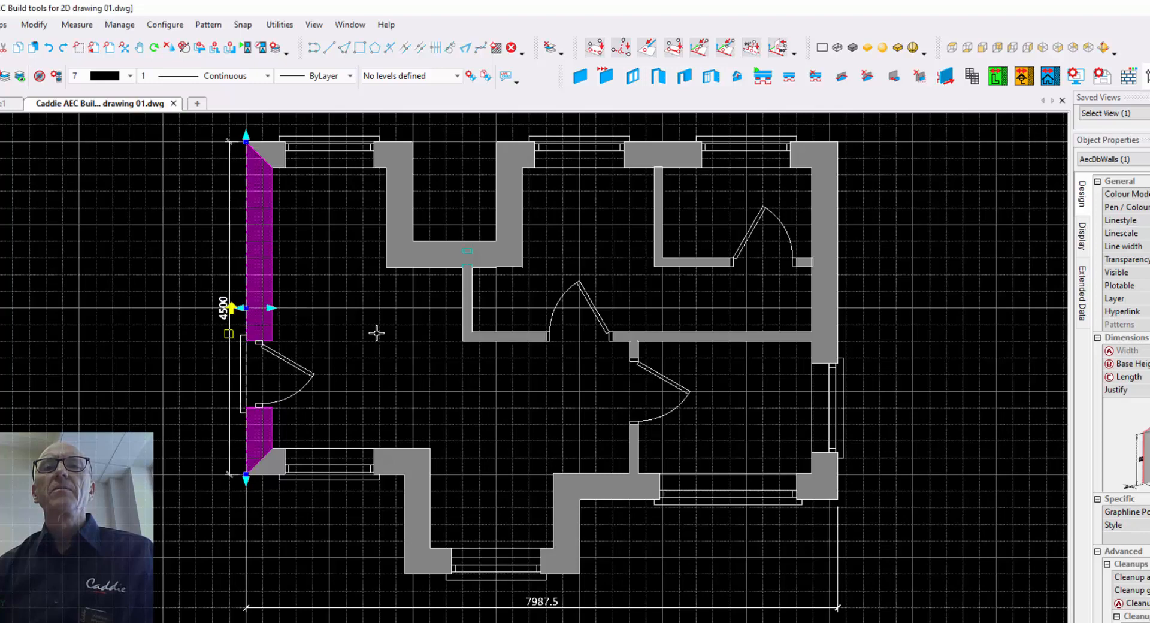
left_click(211, 325)
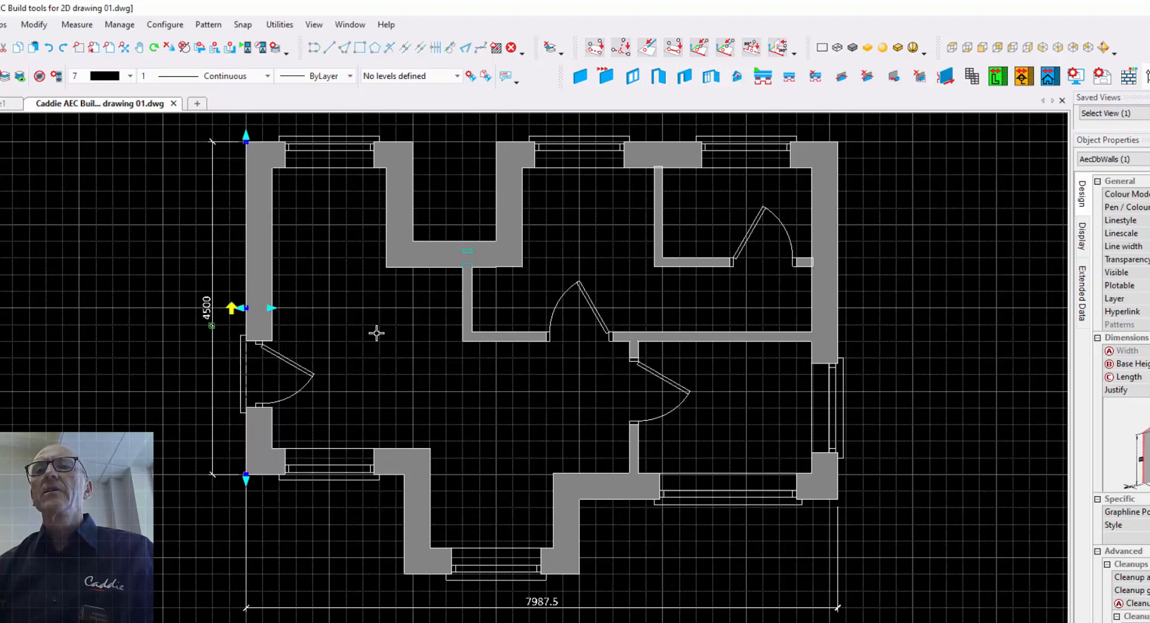
key("Escape")
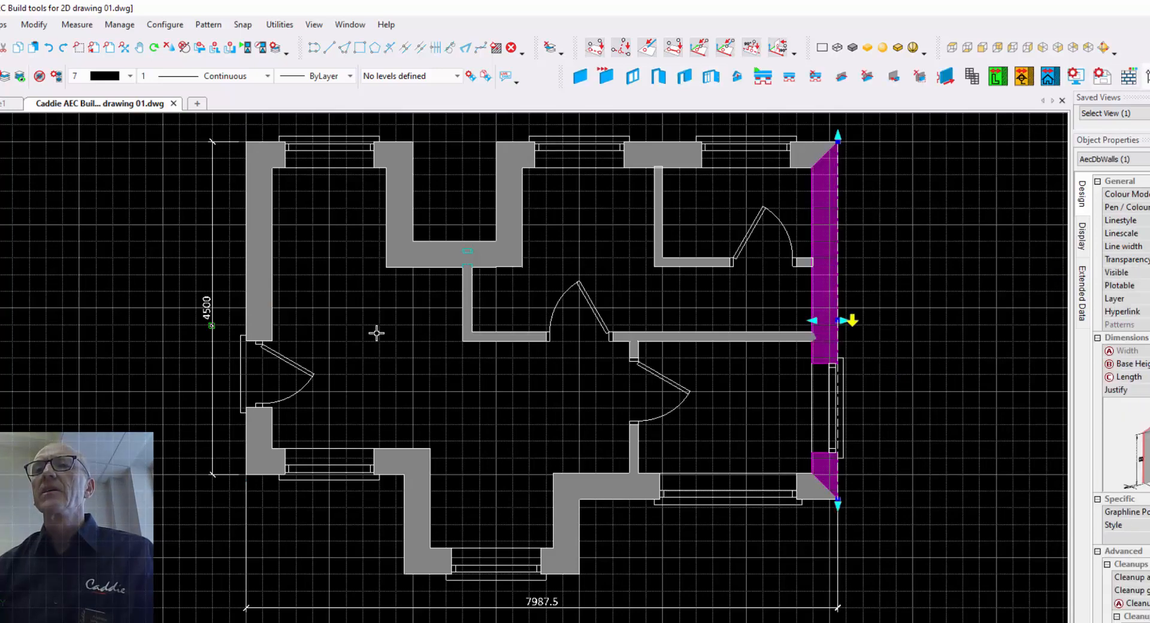
Dimension the right exterior wall with the Dimensions (3) style and place the dimension outside the wall
right_click(887, 351)
left_click(969, 416)
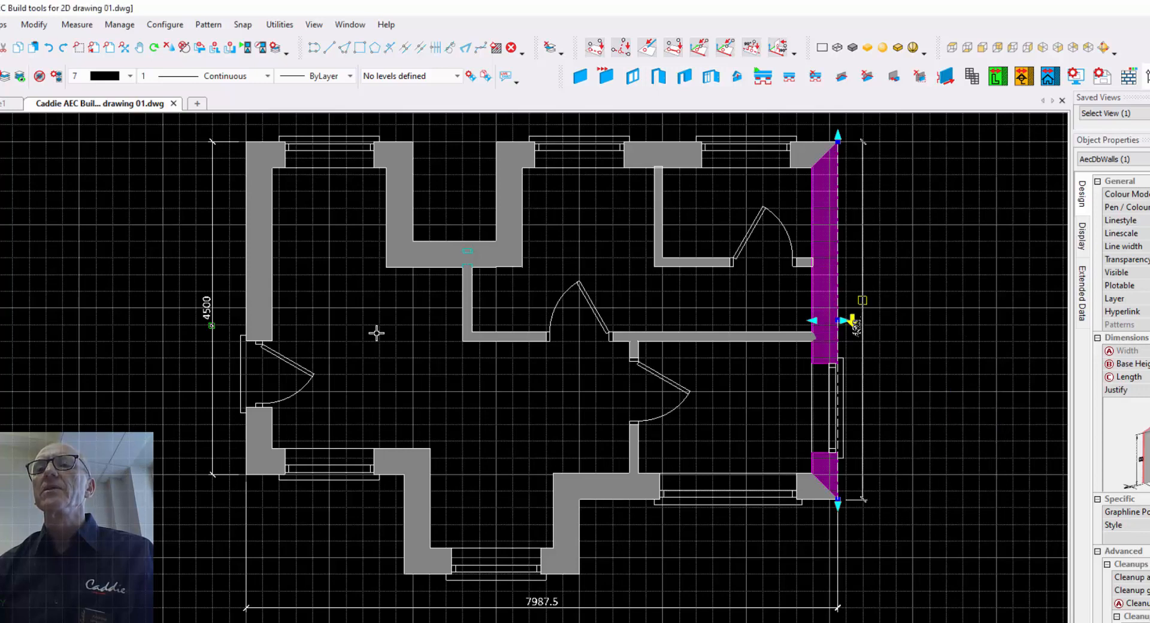
left_click(871, 299)
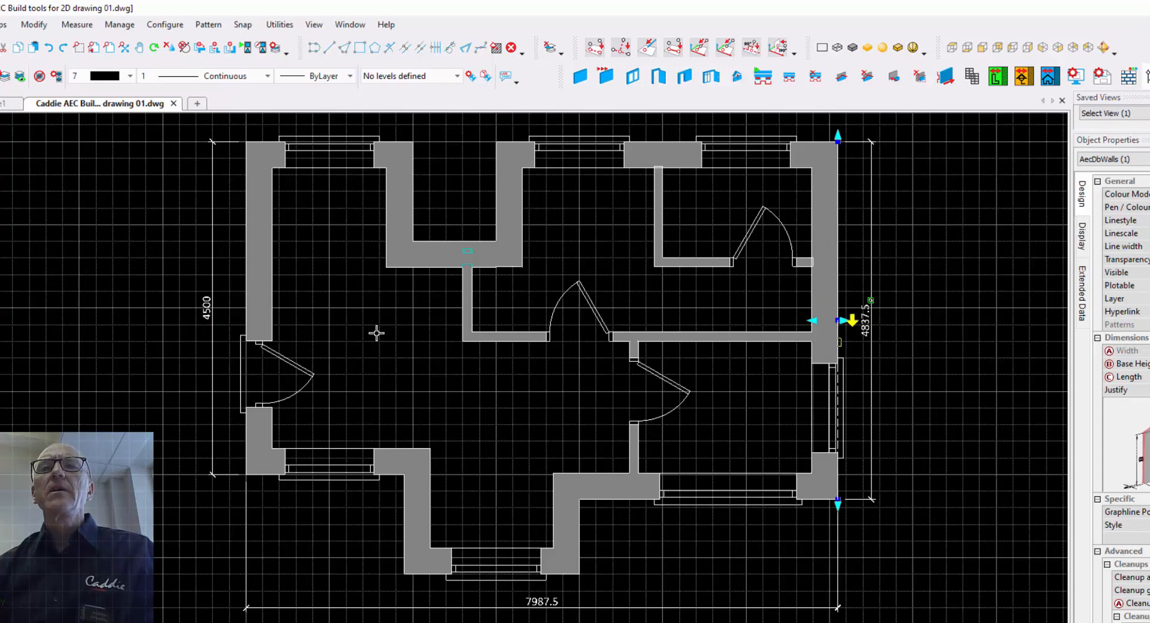
middle_click_drag(670, 242, 630, 332)
key("Escape")
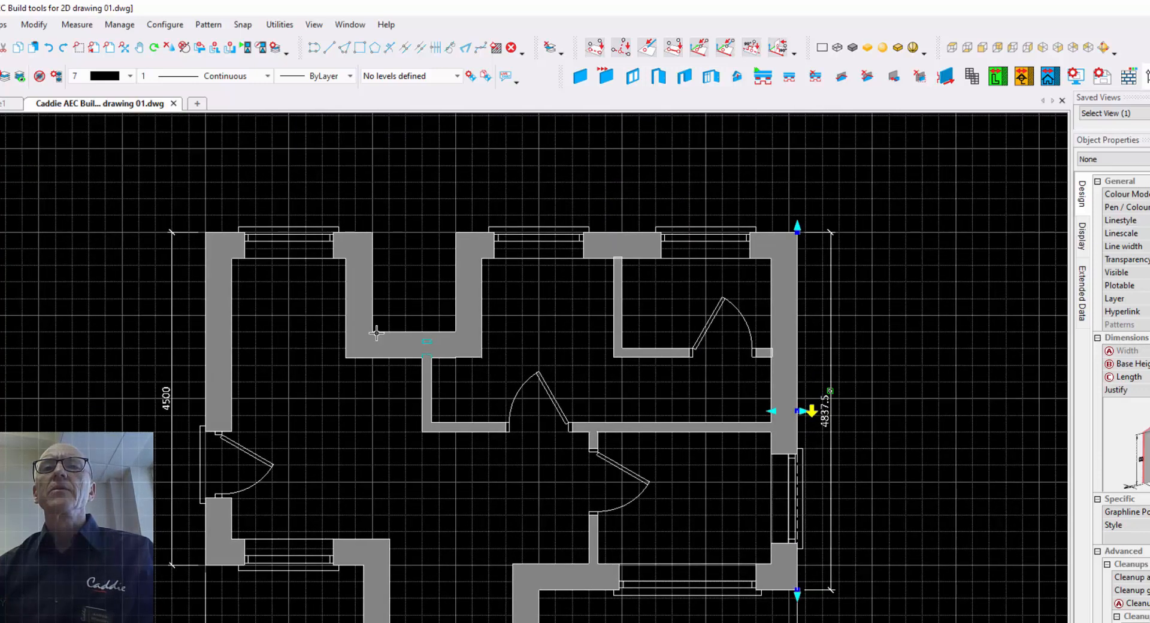
Dimension the upper-left exterior wall with the Dimensions (3) style and place the dimension above the wall
left_click(219, 332)
key("Escape")
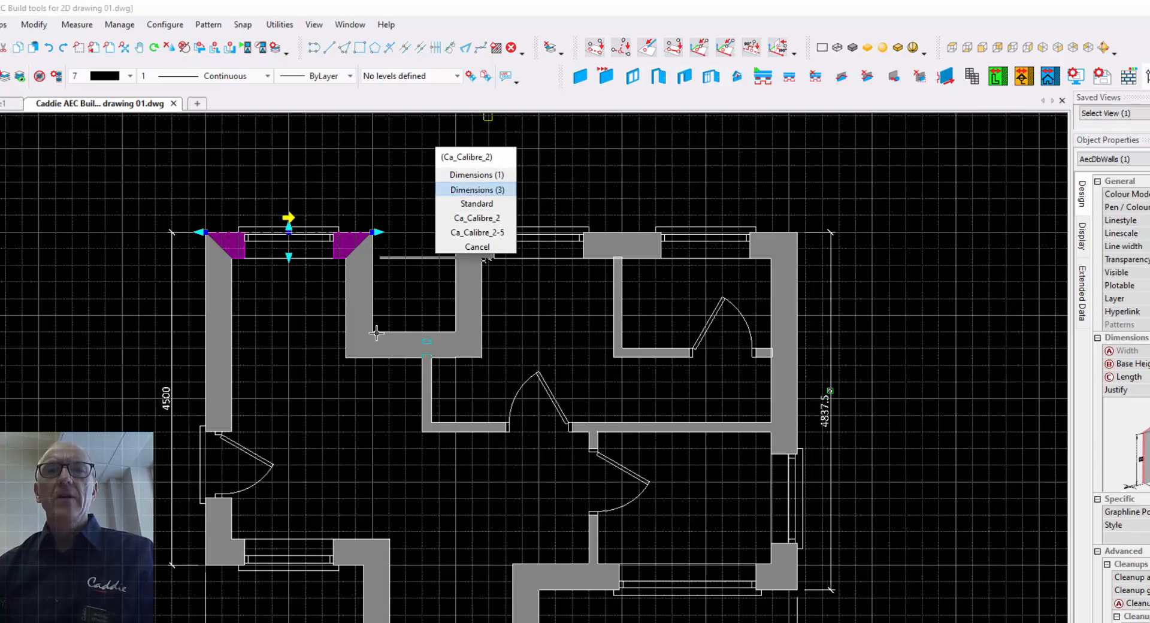
key("Escape")
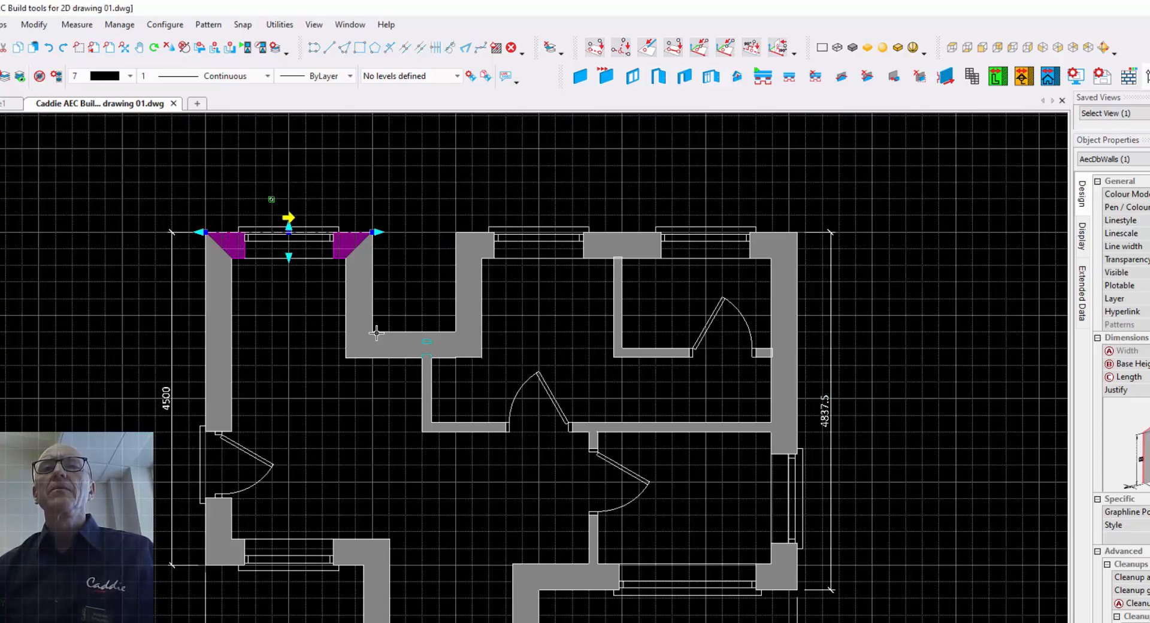
key("Escape")
Add the remaining upper exterior walls to the upper dimension so that it spans the building's full width
left_click(320, 199)
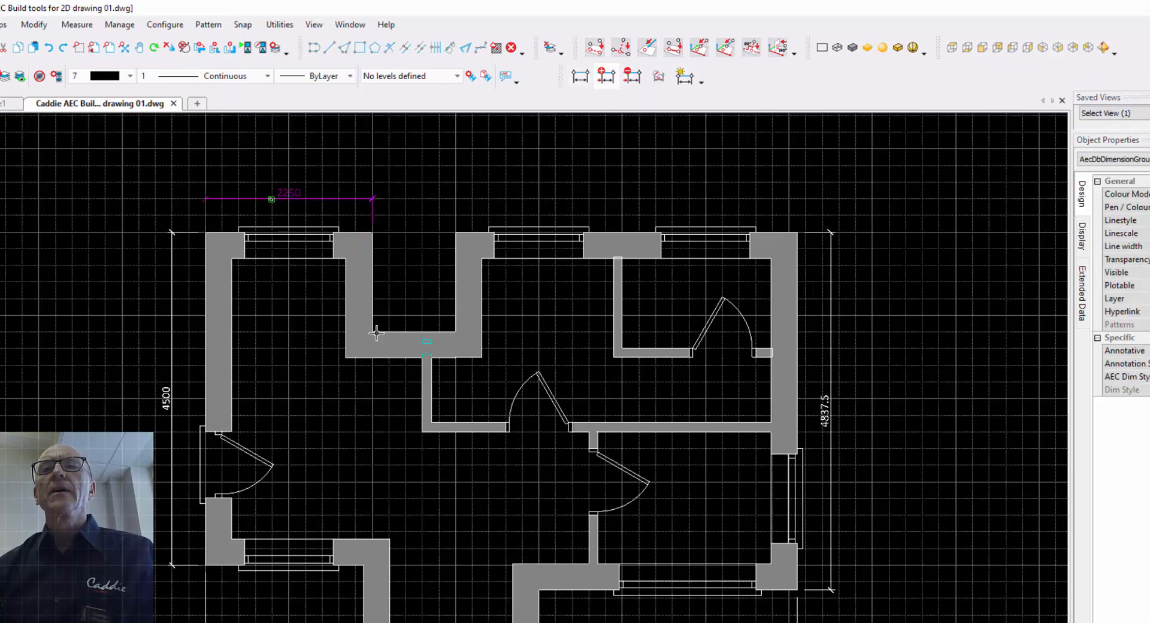
left_click(376, 333)
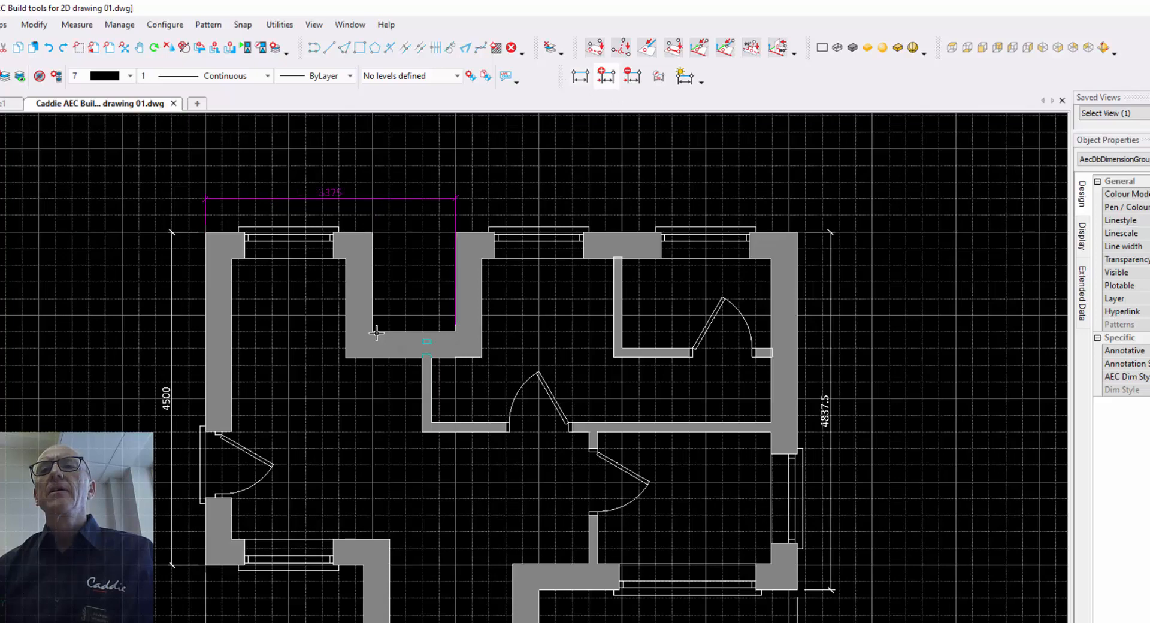
key("ctrl+z")
key("ctrl+z")
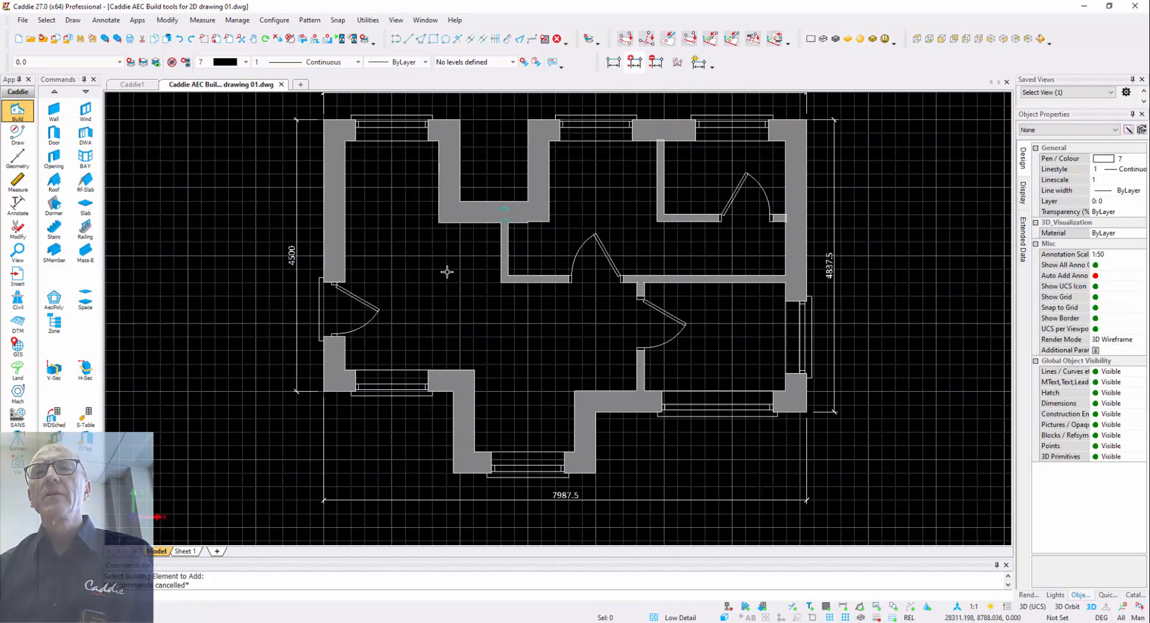
Display the dimensioned plan in Medium Detail and then in High Detail
left_click(691, 618)
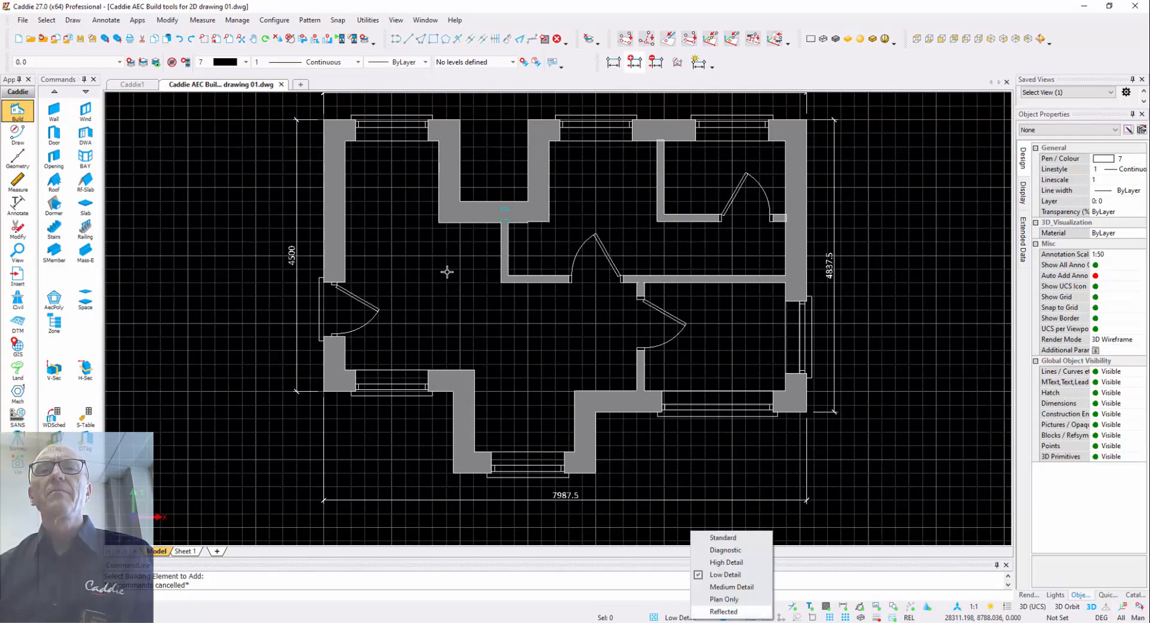
left_click(731, 586)
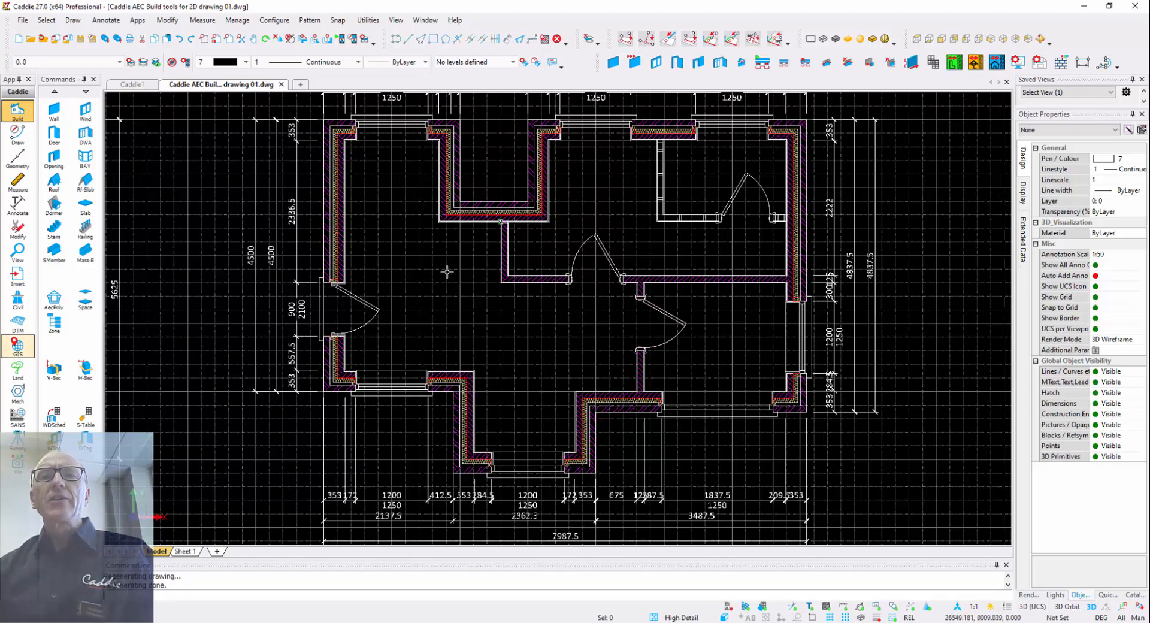
scroll(447, 272, "down", 1)
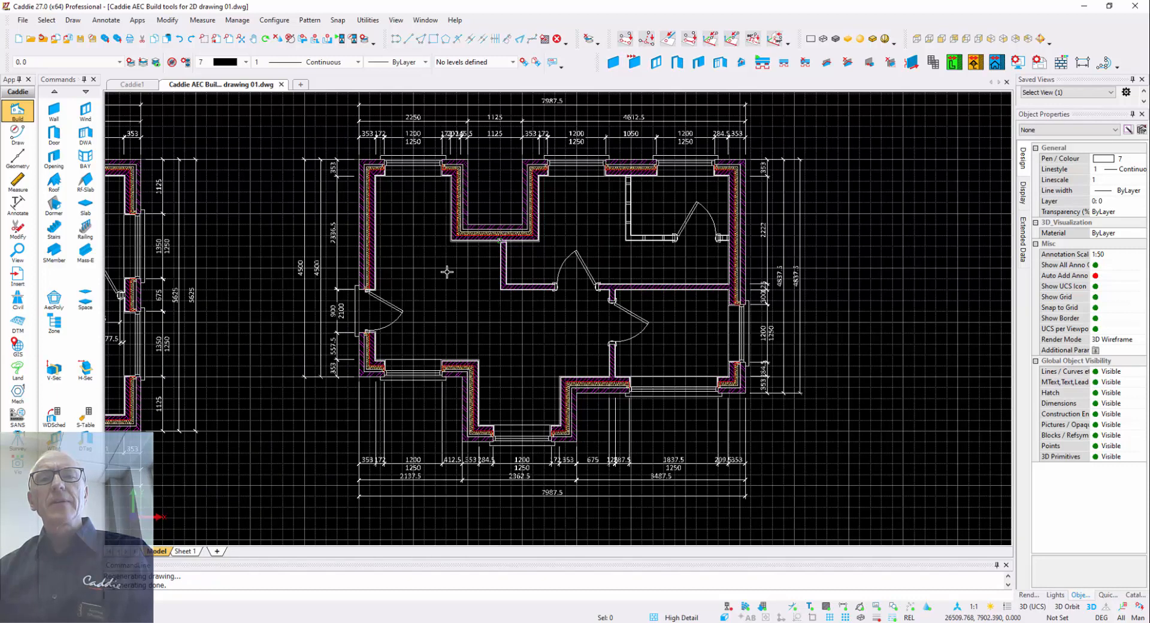
Open Sheet 1 and examine how the plan is presented at the different levels of detail
left_click(186, 550)
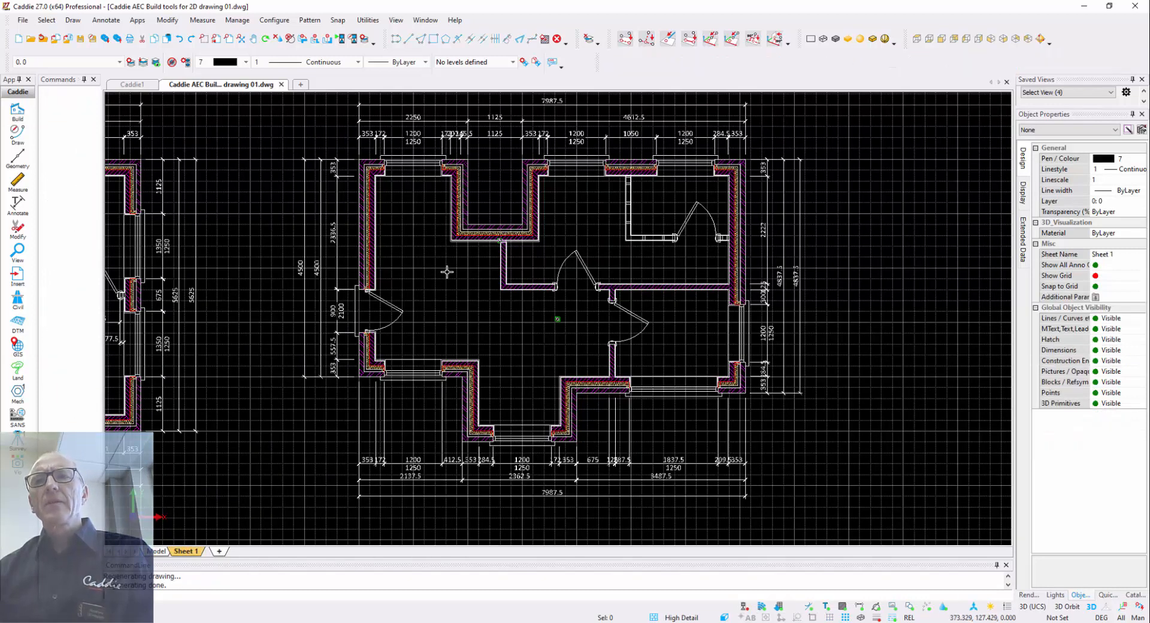
scroll(459, 395, "down", 5)
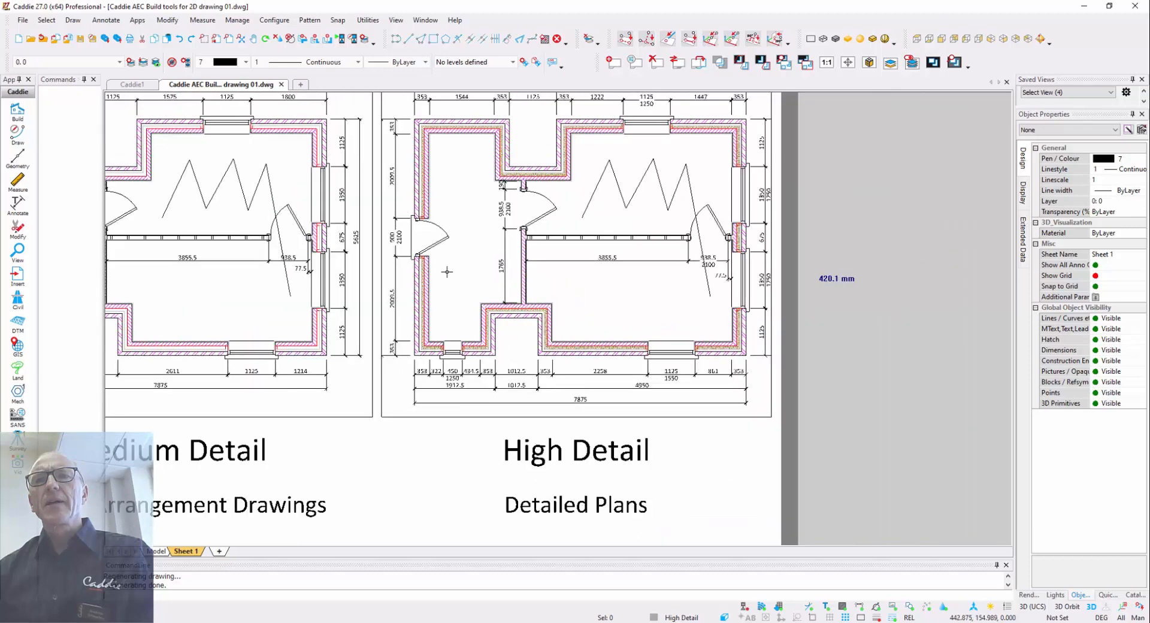
Copy Sheet 1 to a new sheet named Sheet 1_1 without copying its viewports
middle_click_drag(461, 391, 523, 384)
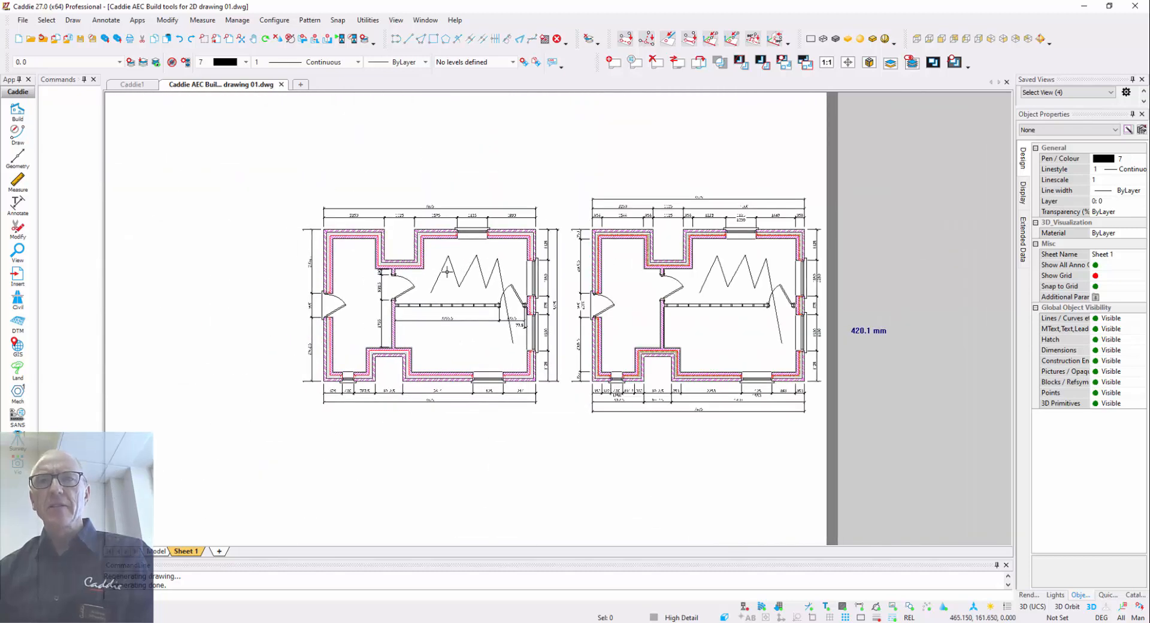
middle_click_drag(447, 272, 483, 267)
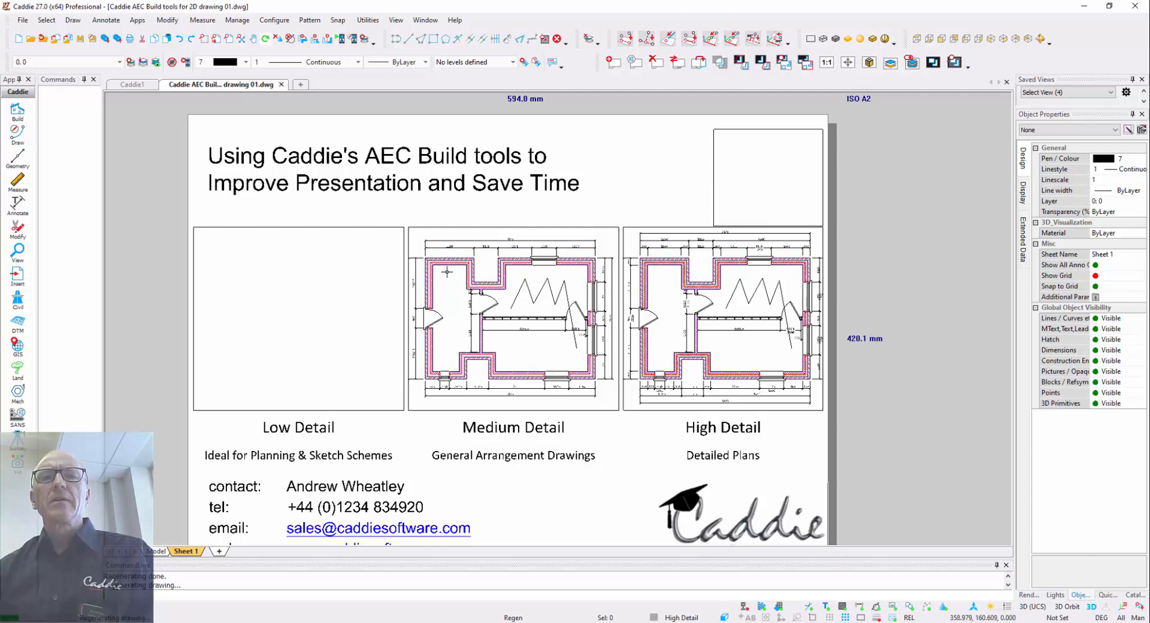
right_click(186, 551)
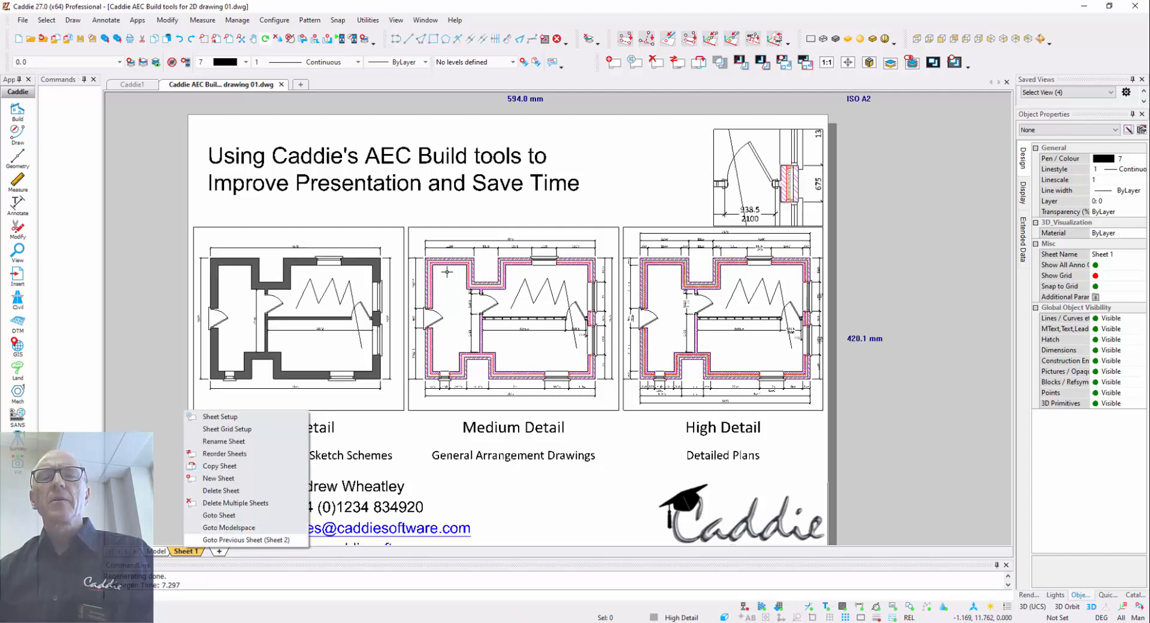
left_click(219, 465)
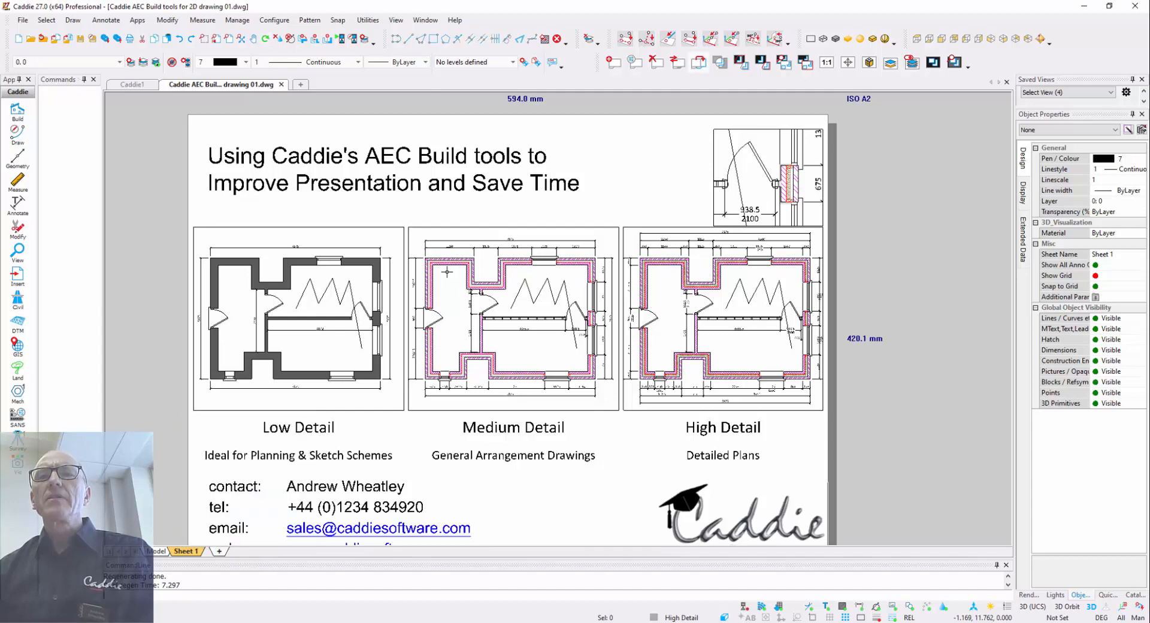
left_click(548, 317)
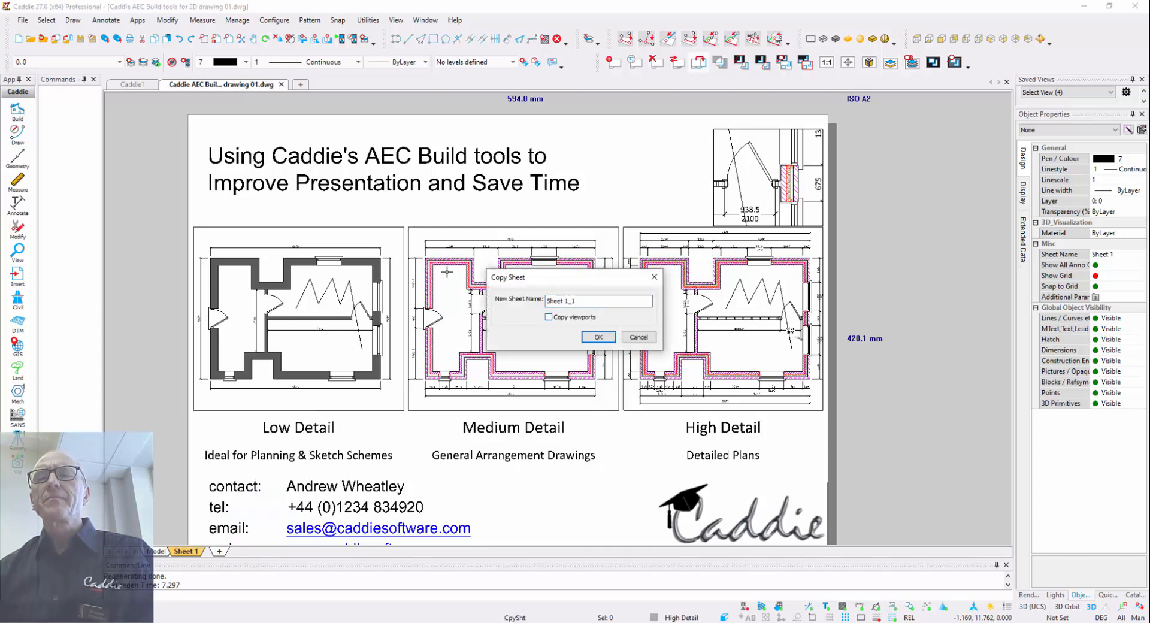
left_click(598, 338)
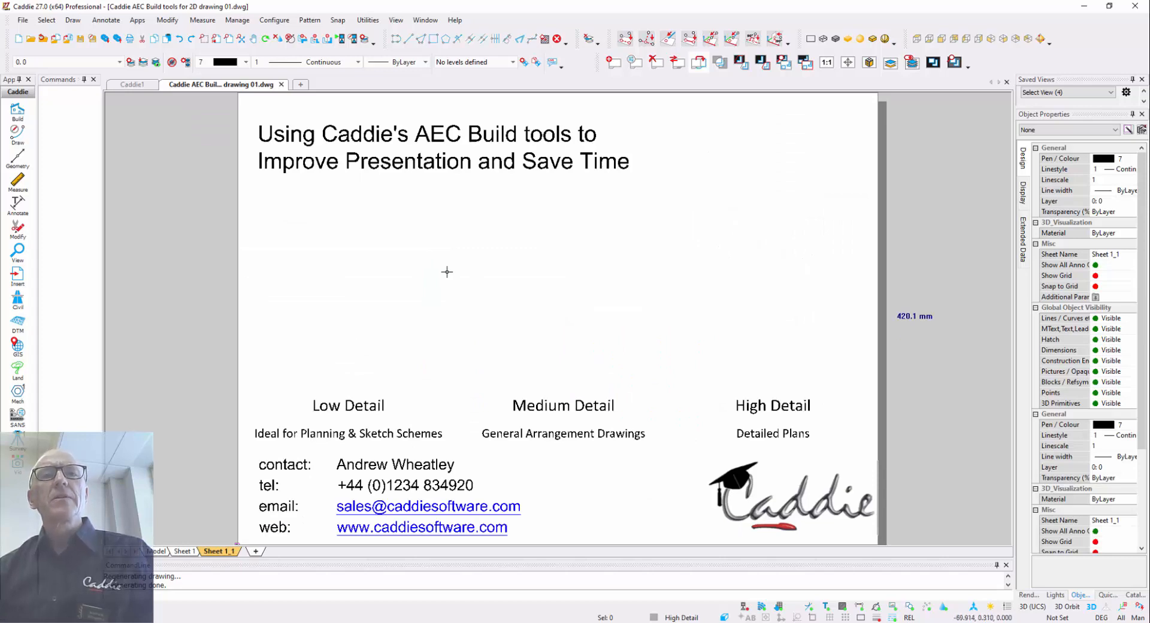
Create an object viewport of the floor plan on Sheet 1_1 with the ObjVP command
left_click(17, 252)
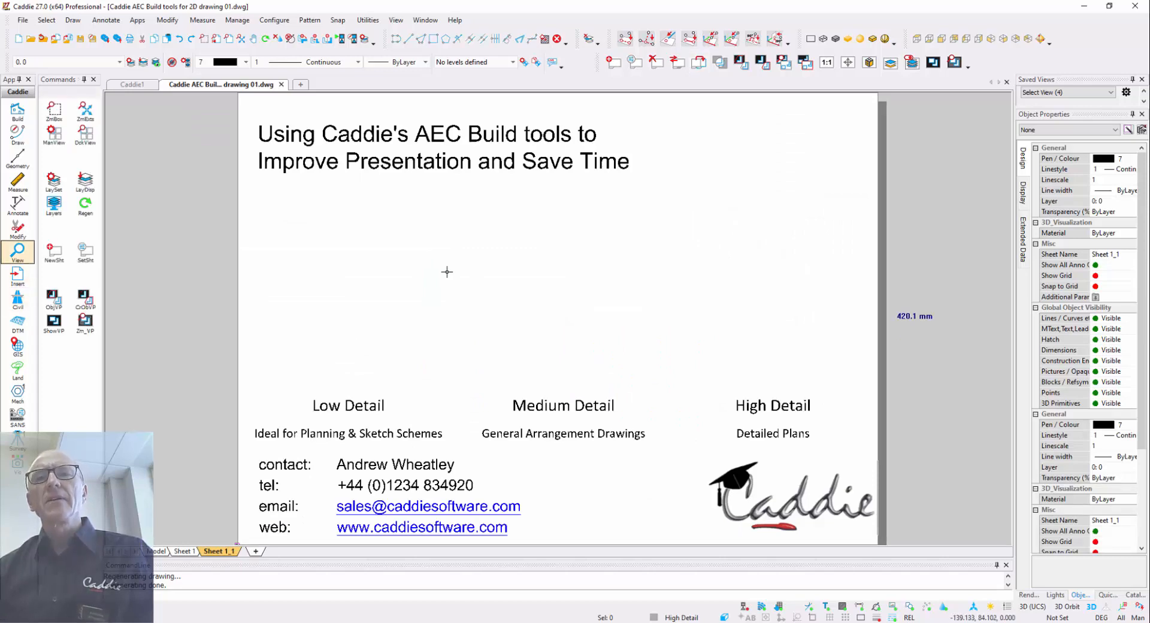
left_click(53, 297)
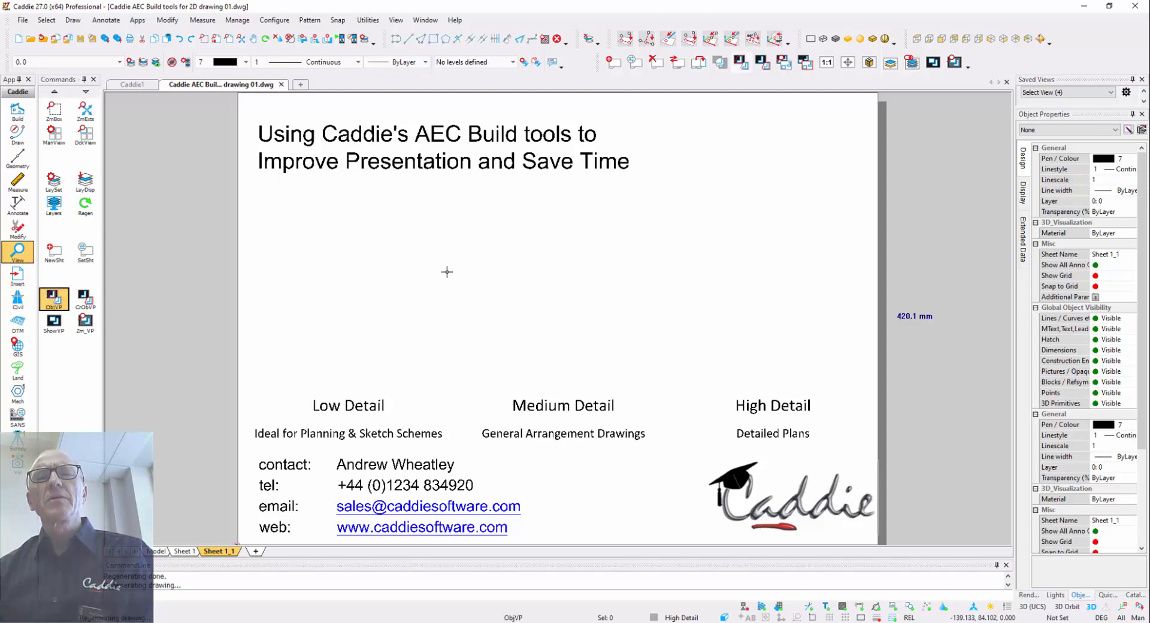